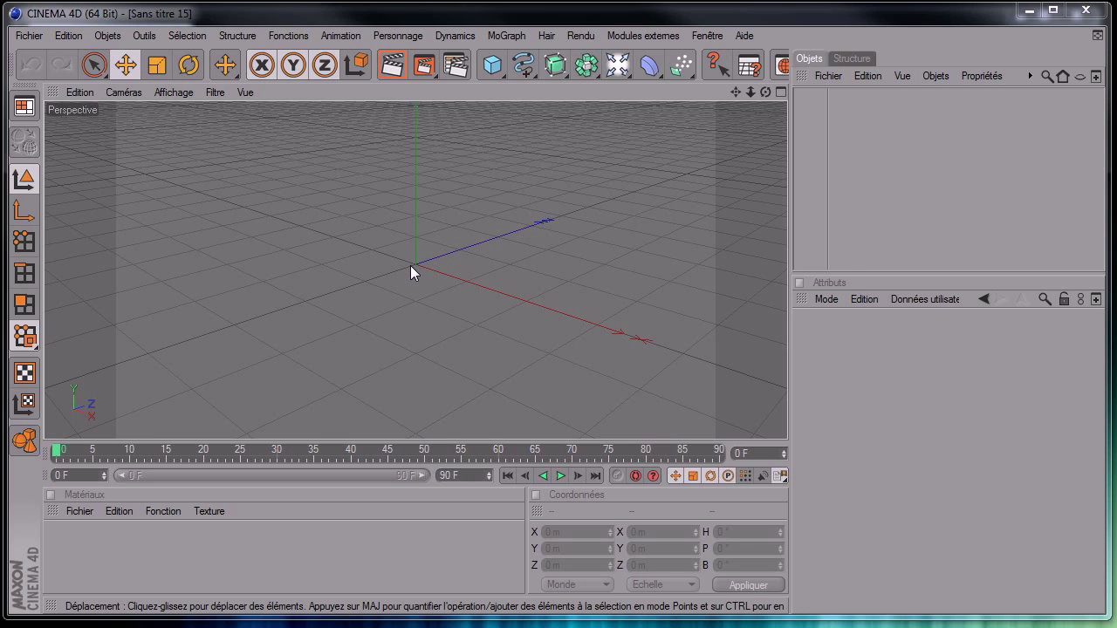
Step: Add a Sol floor object, create a new default material and apply it to the floor
{"action": "left_click_drag", "start_coordinate": [767, 92], "coordinate": [788, 439]}
{"action": "left_click_drag", "start_coordinate": [739, 94], "coordinate": [787, 439]}
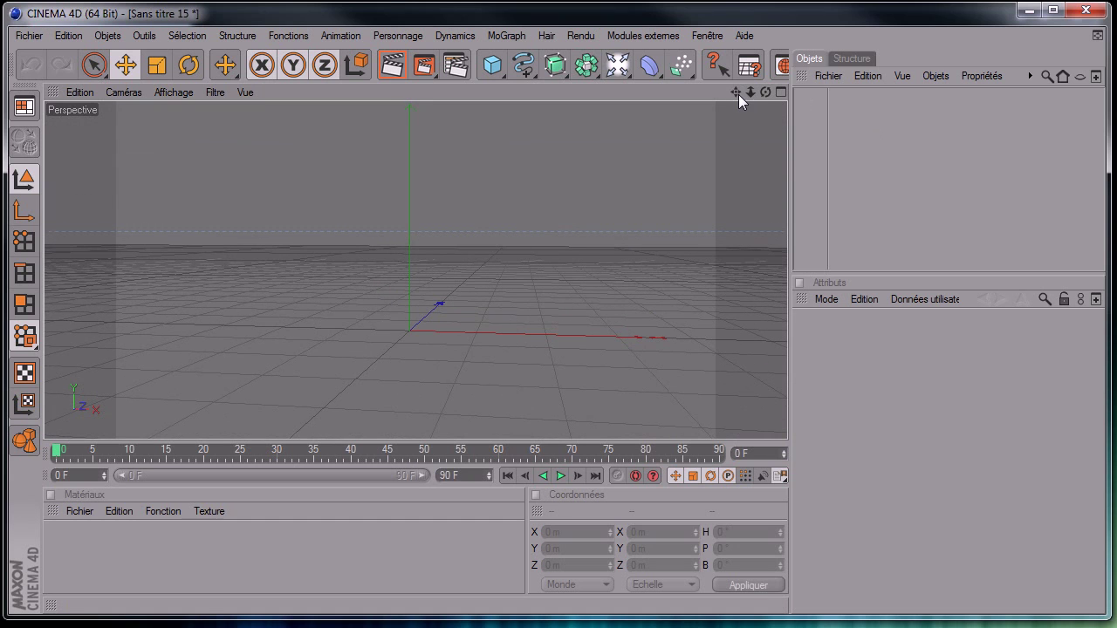
{"action": "left_click", "coordinate": [613, 70]}
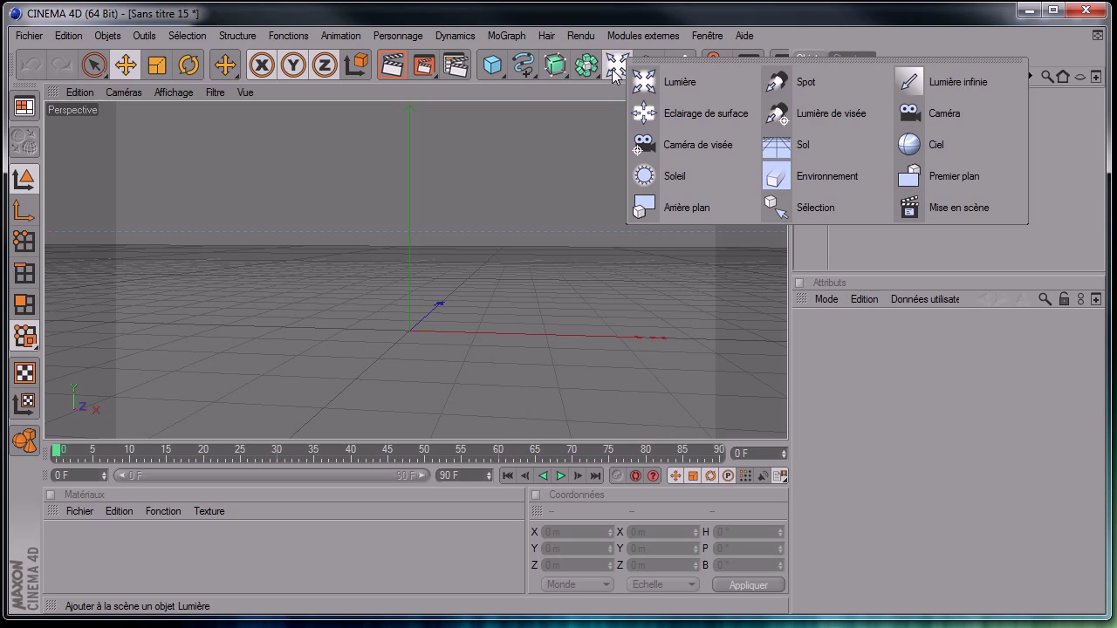
{"action": "left_click", "coordinate": [819, 147]}
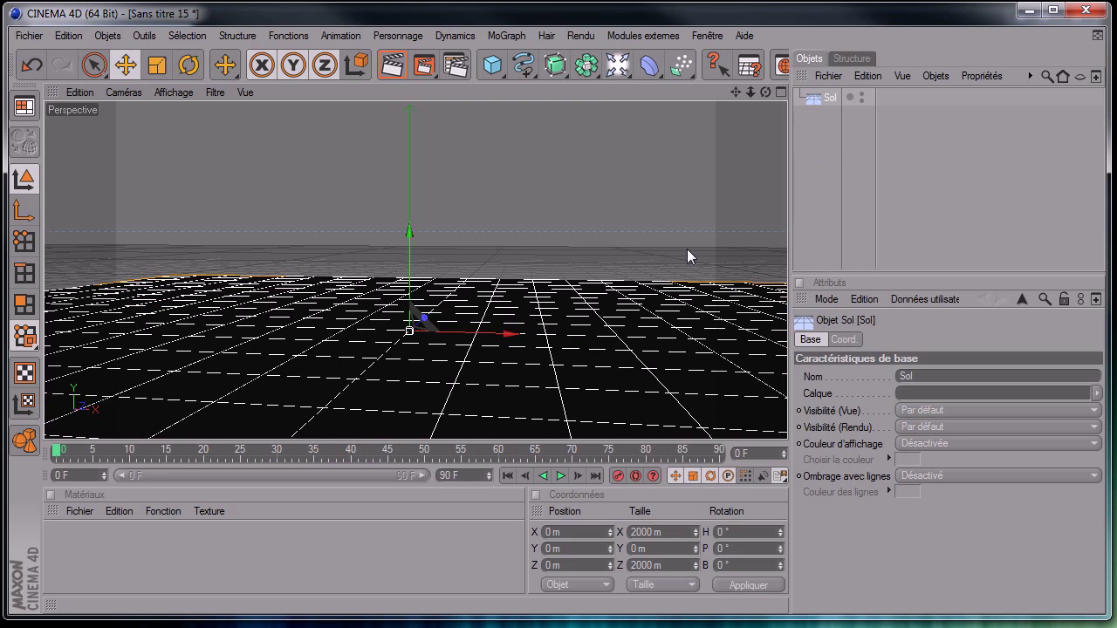
{"action": "double_click", "coordinate": [57, 549]}
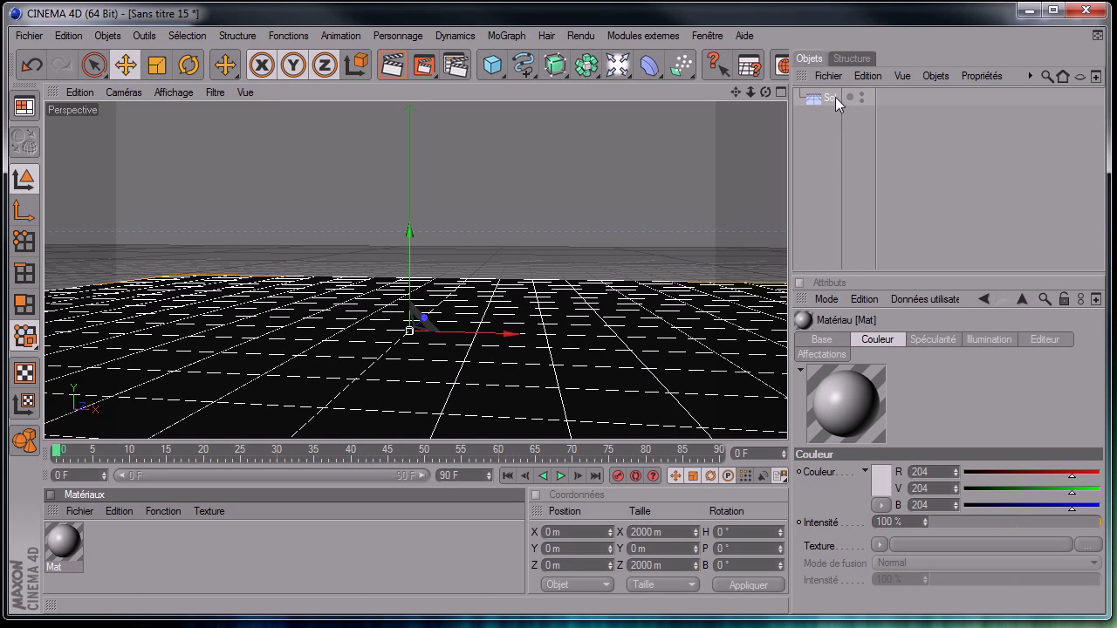
{"action": "left_click_drag", "start_coordinate": [839, 100], "coordinate": [841, 98]}
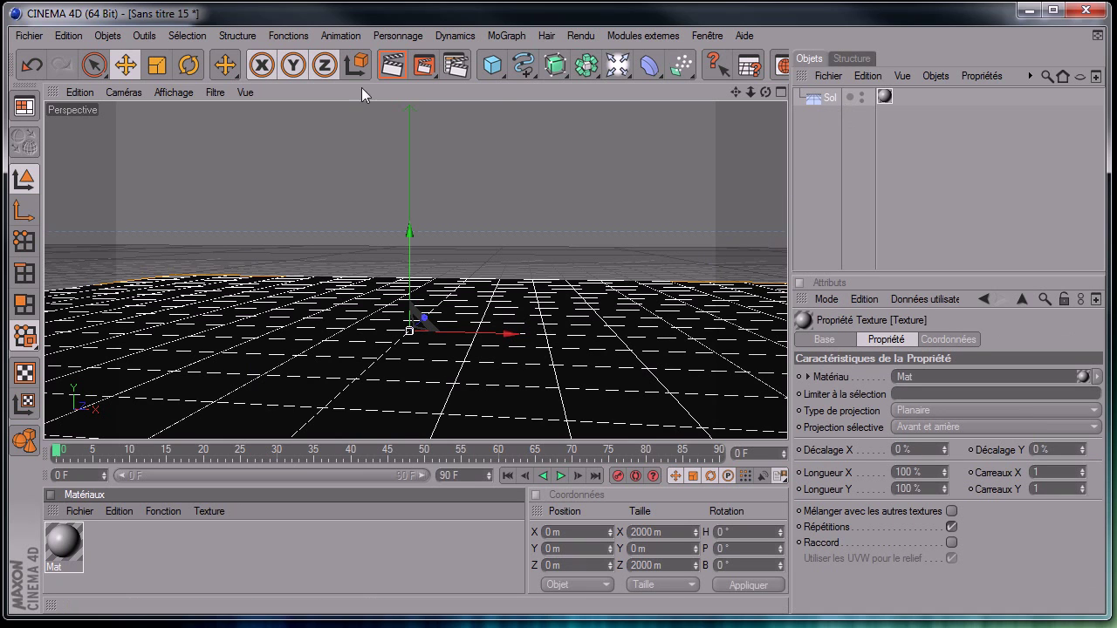
Step: Add a light, raise it to about 364 m on Y above the floor, and render the view
{"action": "left_click", "coordinate": [617, 65]}
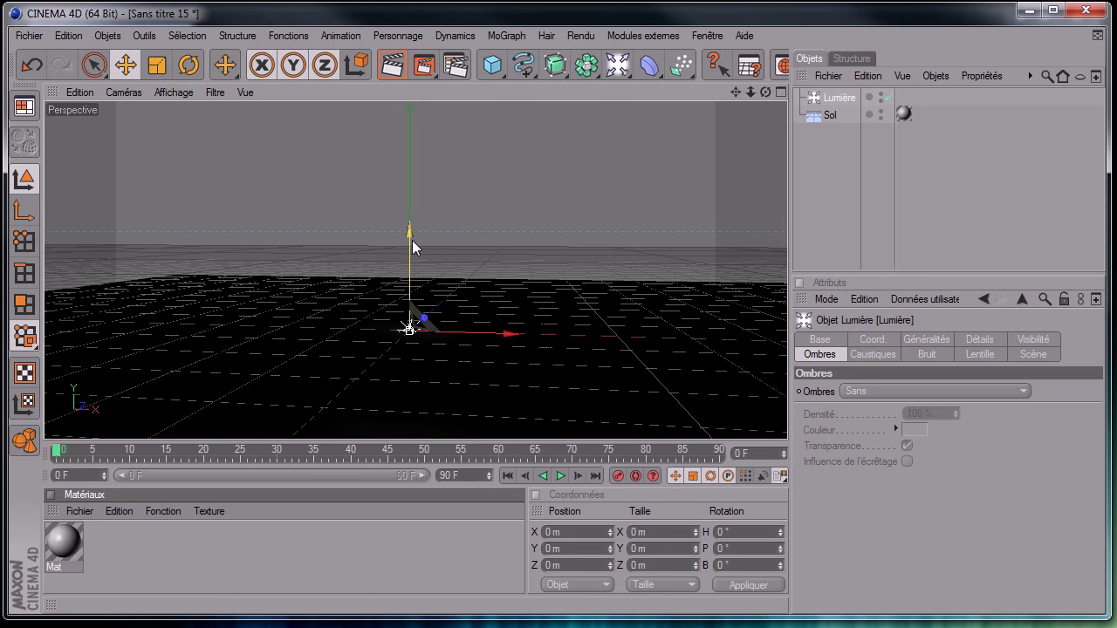
{"action": "left_click_drag", "start_coordinate": [417, 237], "coordinate": [411, 210]}
{"action": "left_click", "coordinate": [391, 64]}
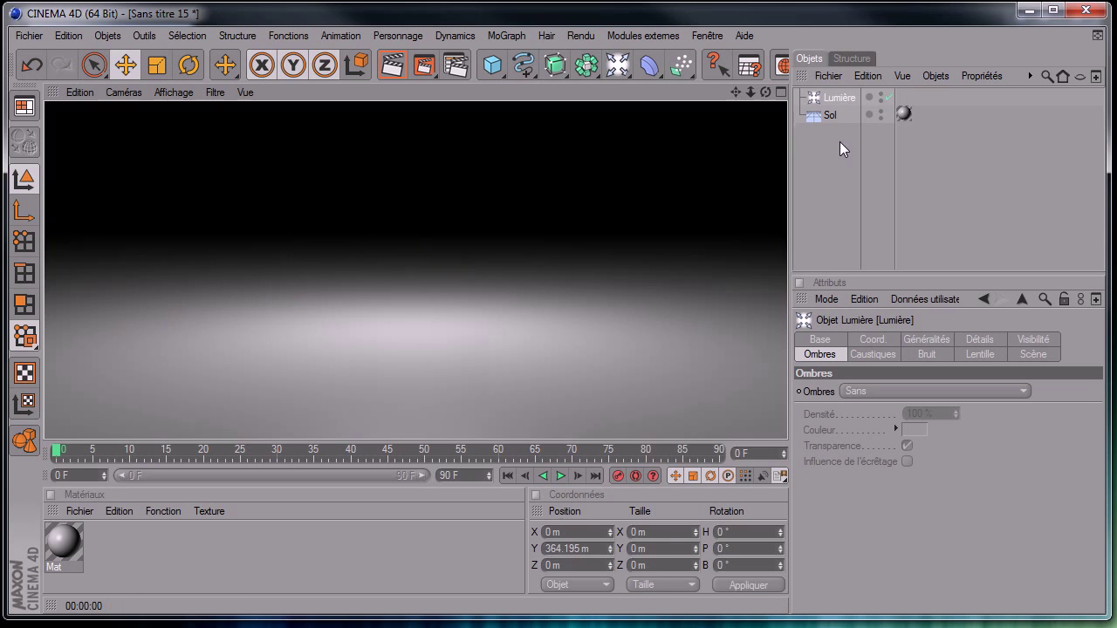
Step: Delete the Sol floor and the Lumière light from the scene
{"action": "left_click", "coordinate": [828, 114]}
{"action": "key", "text": "Delete"}
{"action": "left_click", "coordinate": [831, 97]}
{"action": "key", "text": "Delete"}
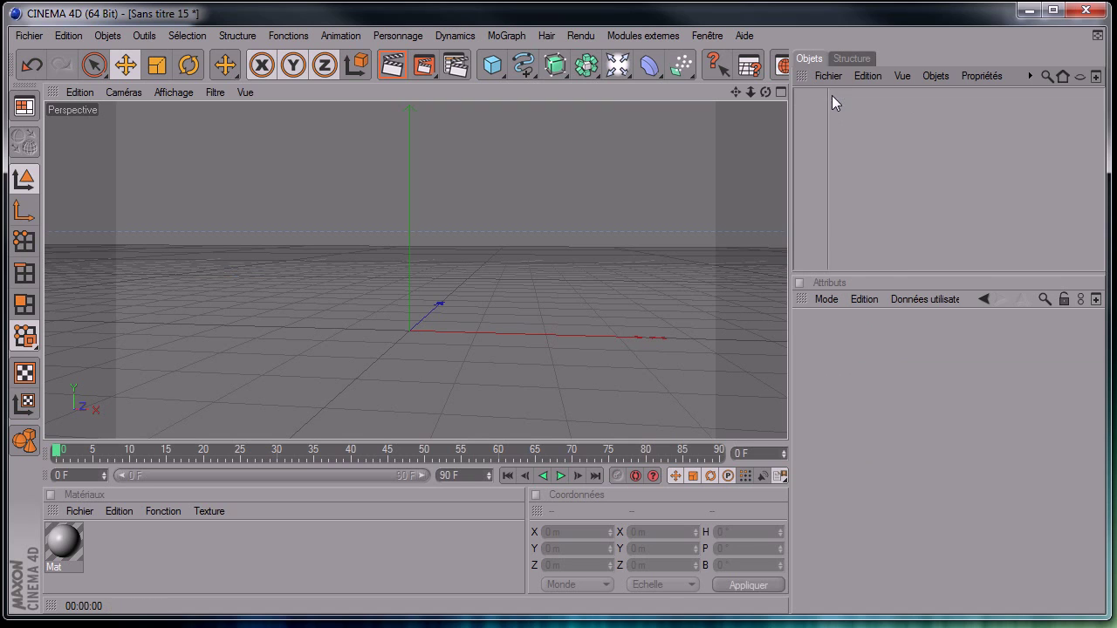
Step: Add an Arrière plan background object, render it without a material, and apply the Mat material to it
{"action": "left_click", "coordinate": [618, 65]}
{"action": "left_click", "coordinate": [688, 207]}
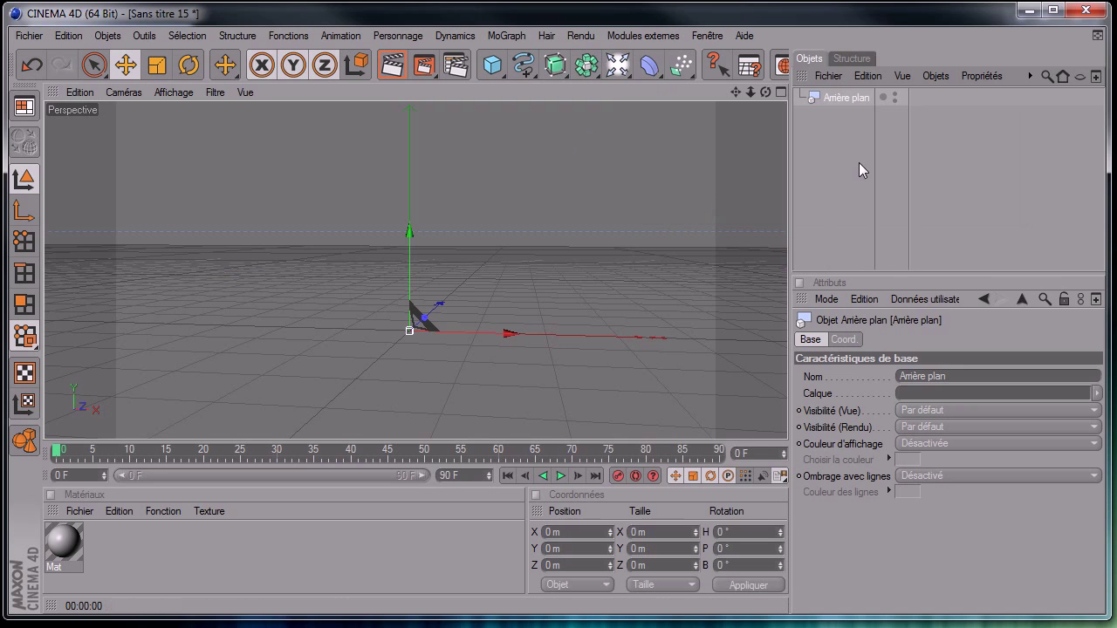
{"action": "left_click", "coordinate": [390, 68]}
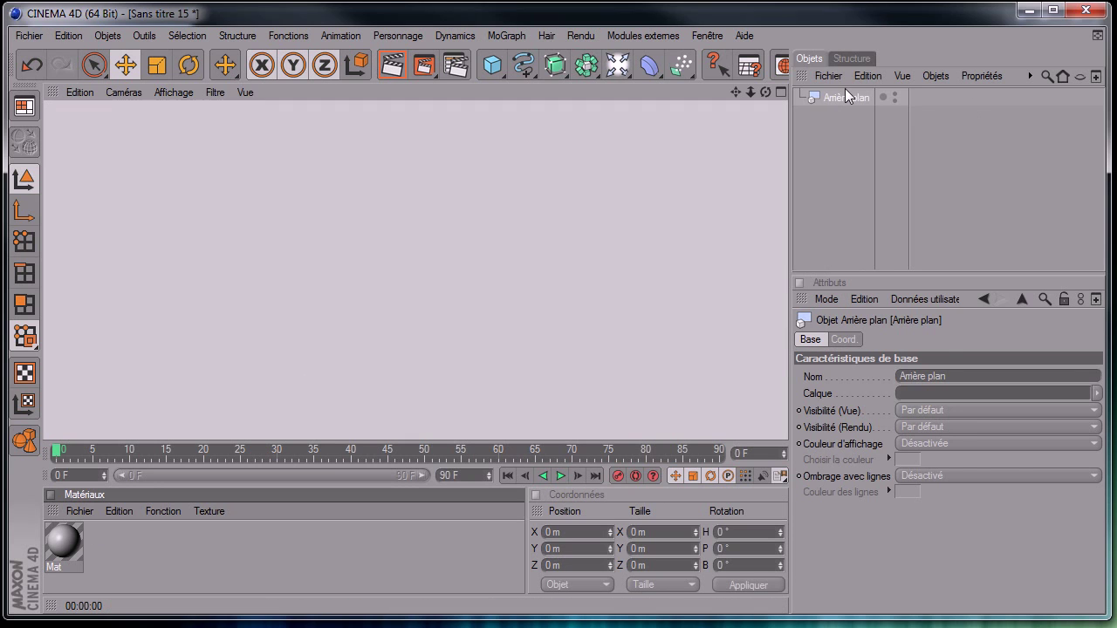
{"action": "left_click_drag", "start_coordinate": [64, 546], "coordinate": [839, 97]}
Step: Set the Mat material's colour to a medium blue with R 47, V 98, B 153
{"action": "left_click", "coordinate": [63, 548]}
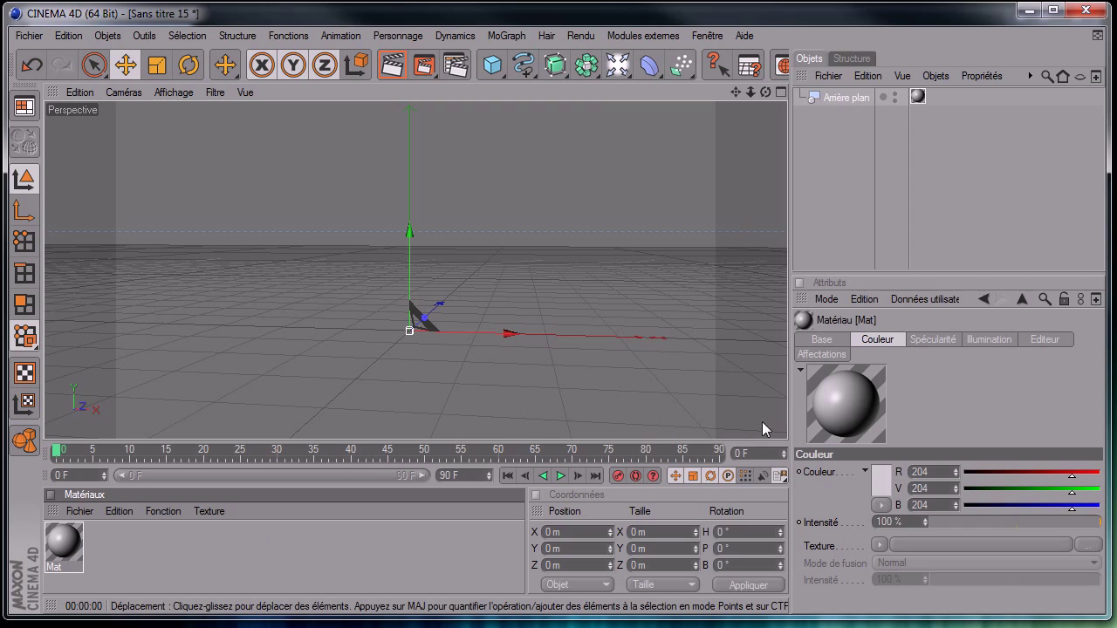
{"action": "left_click", "coordinate": [892, 478]}
{"action": "left_click_drag", "start_coordinate": [918, 426], "coordinate": [935, 426]}
{"action": "mouse_move", "coordinate": [857, 472]}
{"action": "left_mouse_down"}
{"action": "mouse_move", "coordinate": [841, 479]}
{"action": "mouse_move", "coordinate": [857, 462]}
{"action": "left_mouse_up"}
{"action": "left_click", "coordinate": [847, 547]}
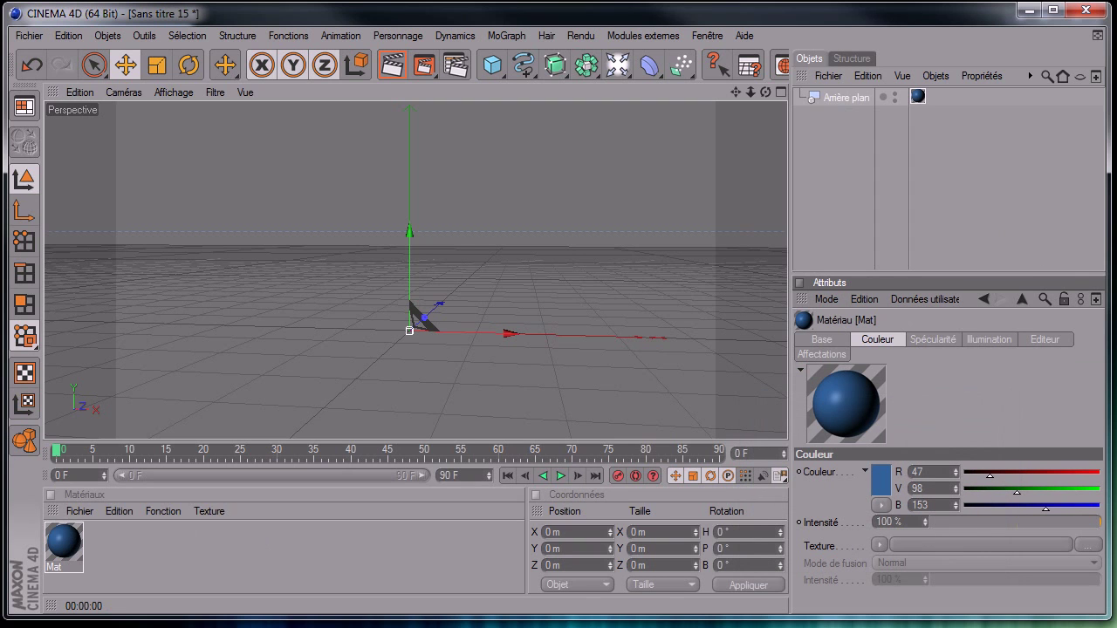
Step: Switch to Color Scheme Designer in the browser, choose a blue base hue, and compare the complement, triad, analogic and tetrad schemes
{"action": "key", "text": "alt+Tab"}
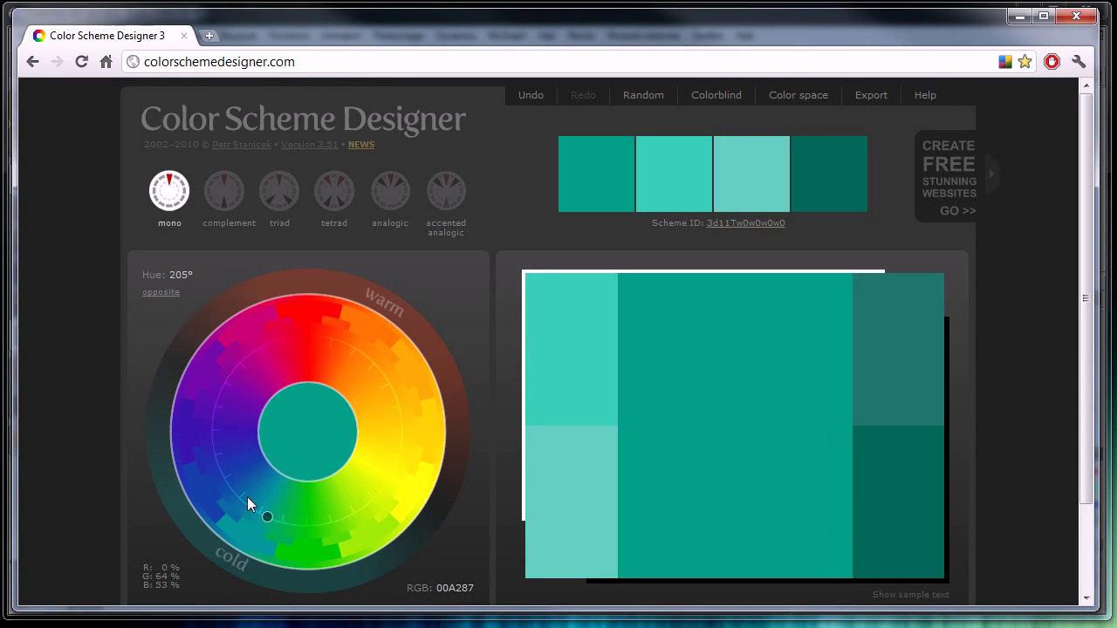
{"action": "left_click", "coordinate": [217, 460]}
{"action": "left_click", "coordinate": [222, 194]}
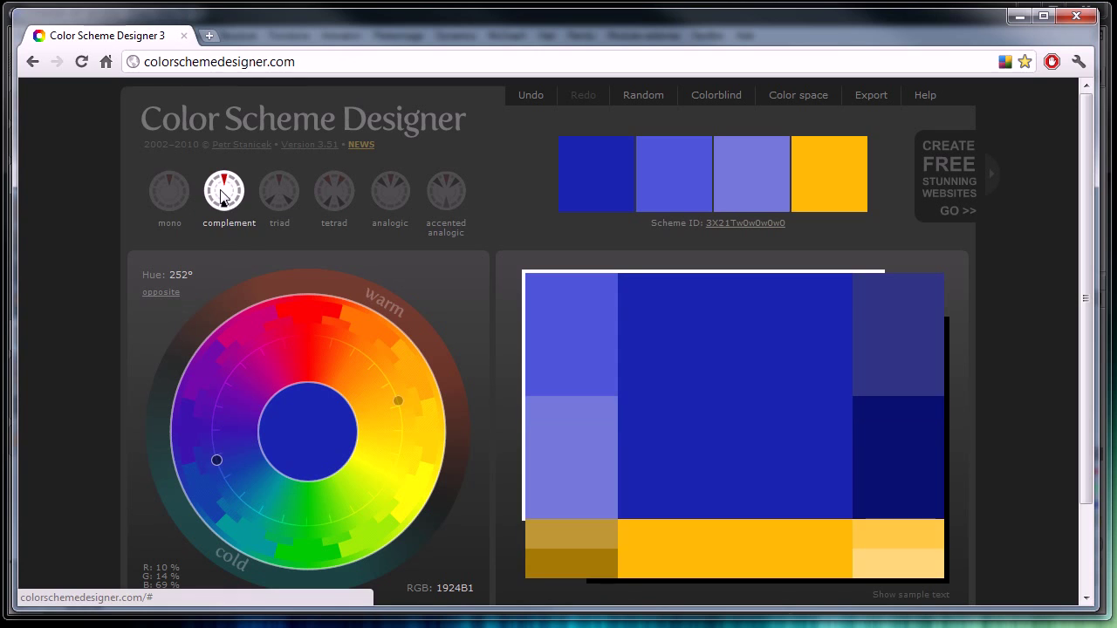
{"action": "left_click", "coordinate": [279, 192]}
{"action": "left_click_drag", "start_coordinate": [209, 441], "coordinate": [225, 468]}
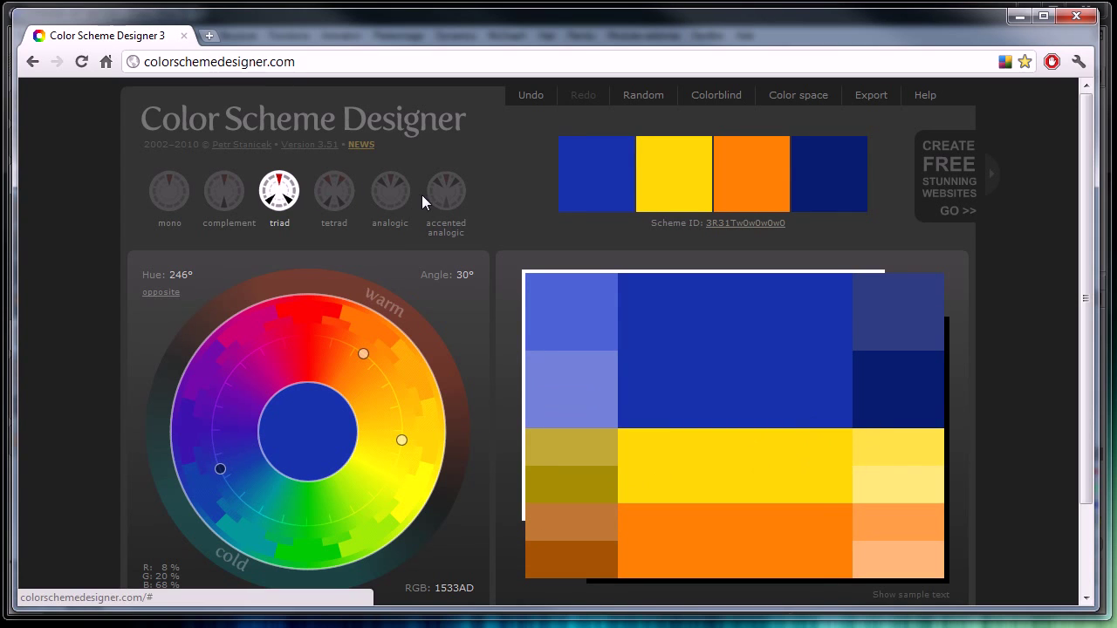
{"action": "left_click", "coordinate": [390, 192]}
{"action": "left_click", "coordinate": [334, 191]}
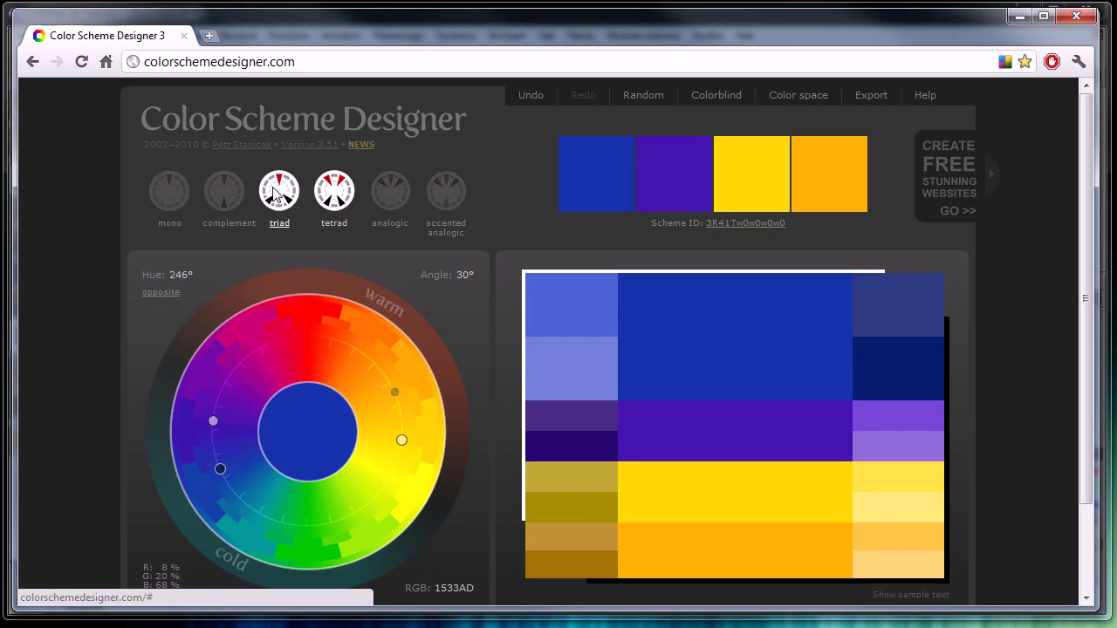
{"action": "left_click", "coordinate": [275, 193]}
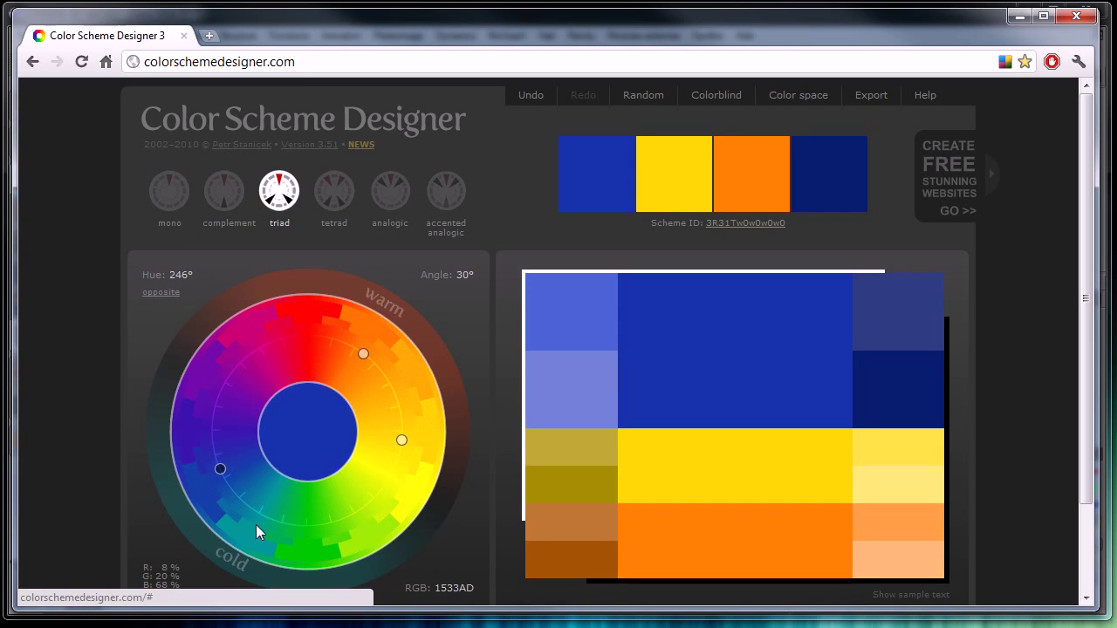
{"action": "left_click_drag", "start_coordinate": [213, 466], "coordinate": [213, 479]}
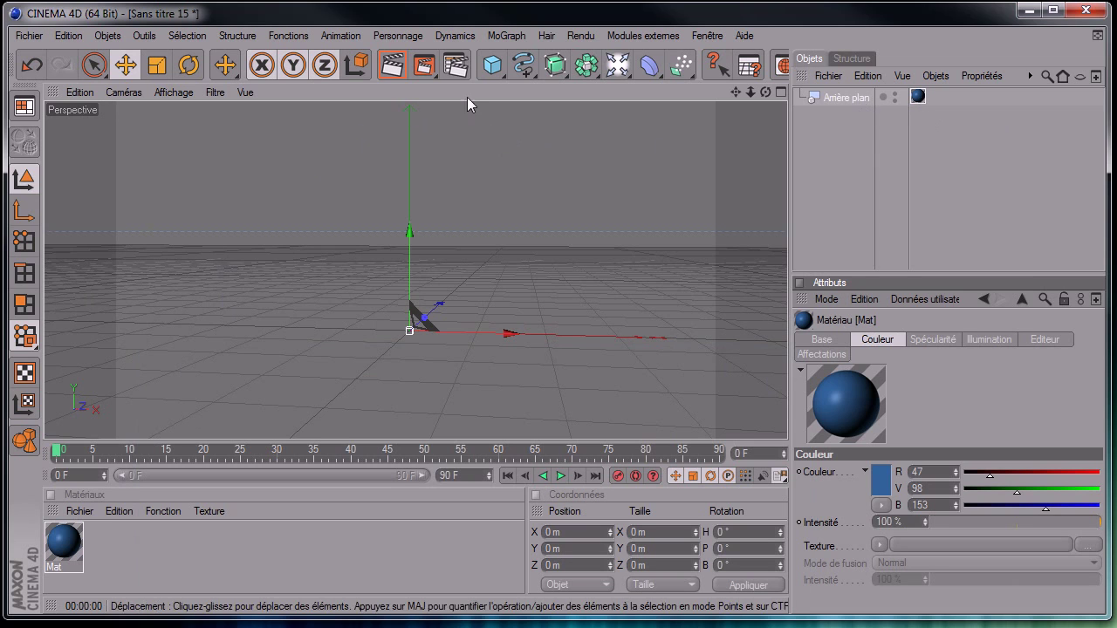
Step: Back in CINEMA 4D, add a Plan primitive and enlarge it to about 7852 m wide by 7892 m high
{"action": "left_click", "coordinate": [492, 64]}
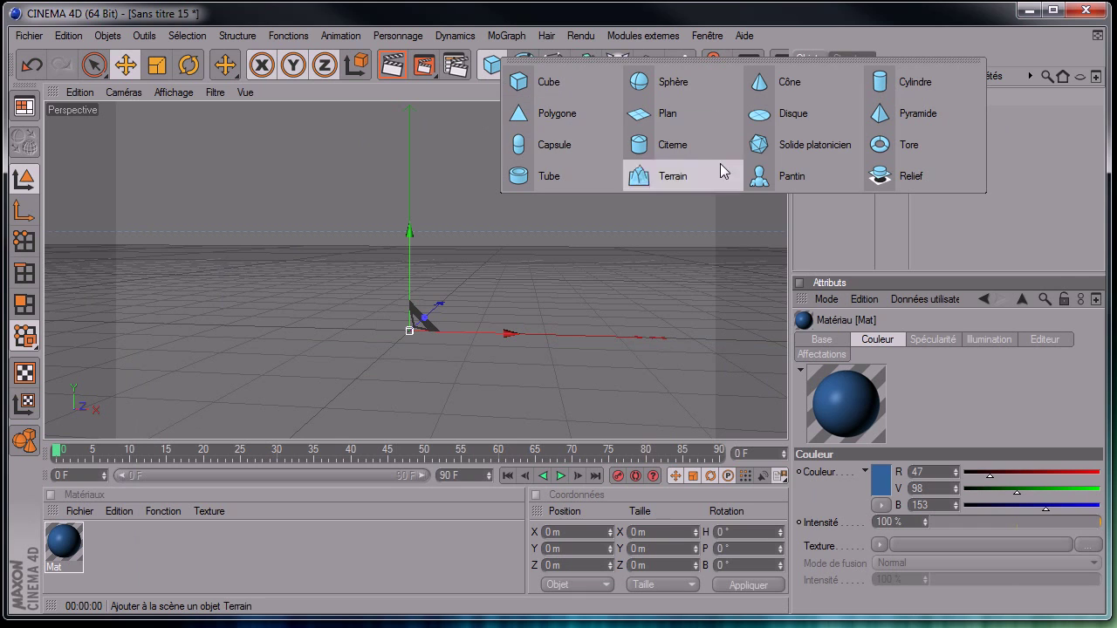
{"action": "left_click", "coordinate": [679, 122]}
{"action": "left_click_drag", "start_coordinate": [546, 335], "coordinate": [951, 441]}
{"action": "mouse_move", "coordinate": [757, 95]}
{"action": "left_mouse_down"}
{"action": "mouse_move", "coordinate": [754, 447]}
{"action": "mouse_move", "coordinate": [788, 448]}
{"action": "mouse_move", "coordinate": [797, 445]}
{"action": "mouse_move", "coordinate": [788, 448]}
{"action": "mouse_move", "coordinate": [763, 105]}
{"action": "left_mouse_up"}
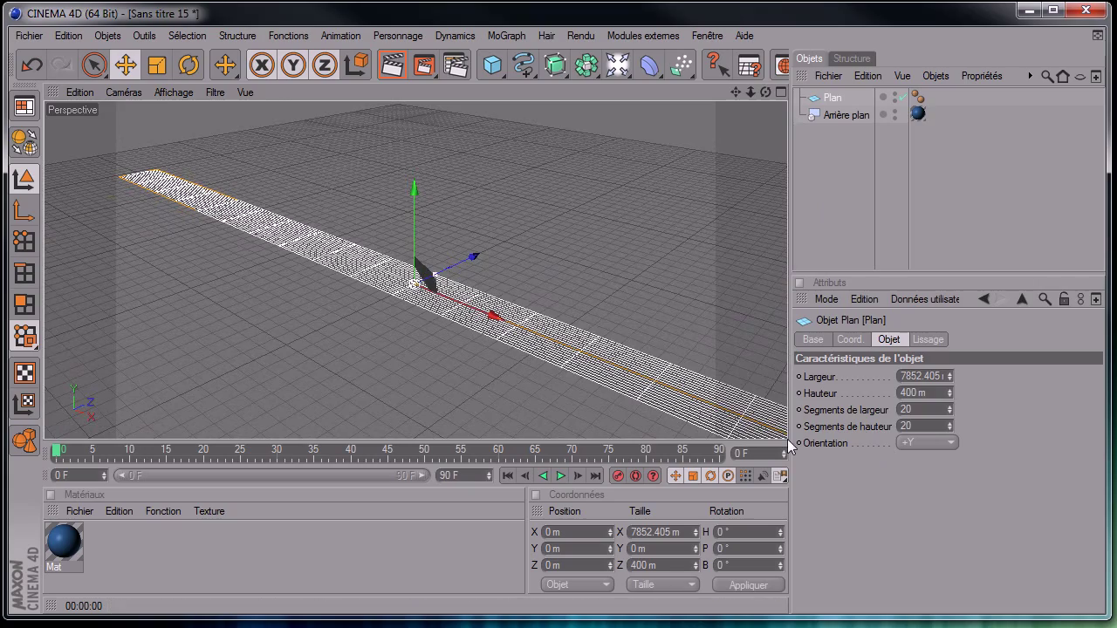
{"action": "mouse_move", "coordinate": [788, 441]}
{"action": "left_mouse_down"}
{"action": "mouse_move", "coordinate": [839, 422]}
{"action": "mouse_move", "coordinate": [788, 448]}
{"action": "left_mouse_up"}
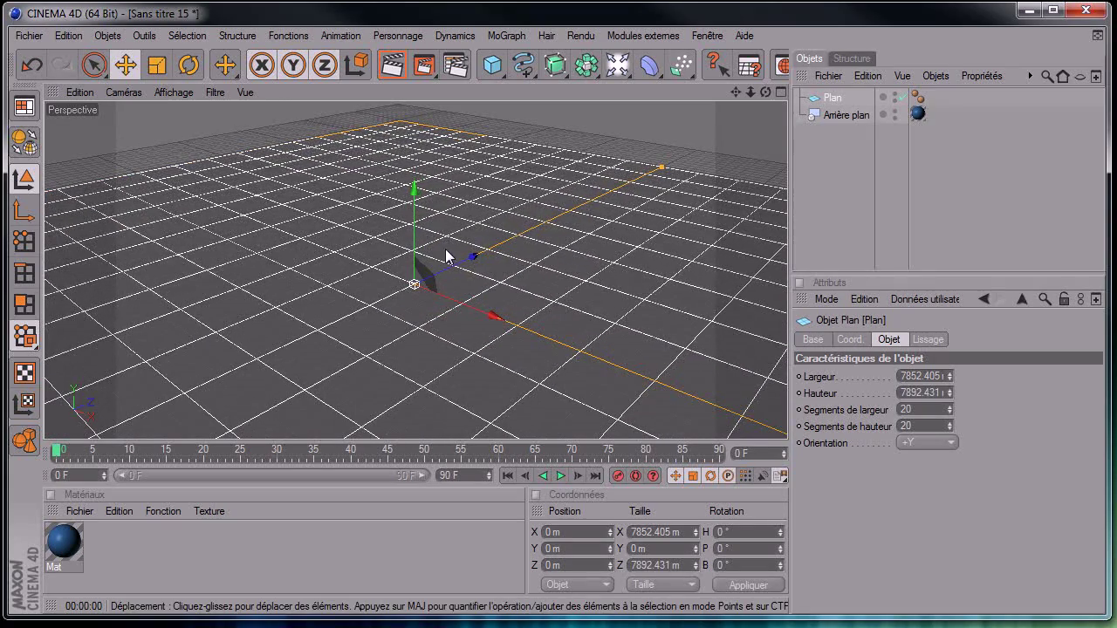
Step: Add a Rendu property to the plane and enable Composition avec le fond in it
{"action": "left_click_drag", "start_coordinate": [751, 90], "coordinate": [790, 445]}
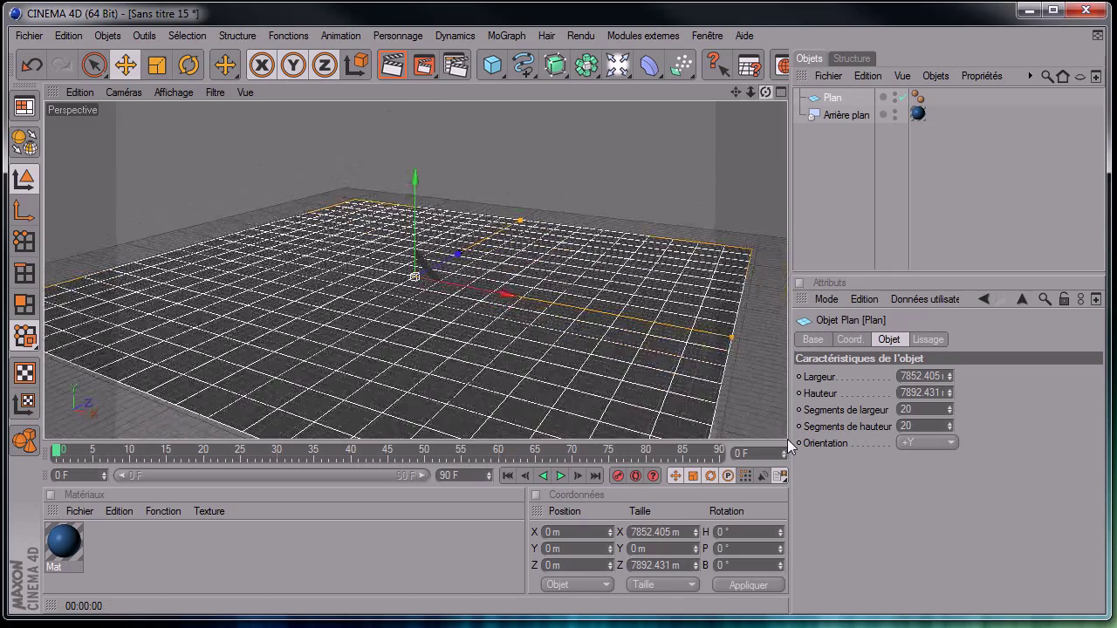
{"action": "right_click", "coordinate": [837, 101]}
{"action": "mouse_move", "coordinate": [864, 116]}
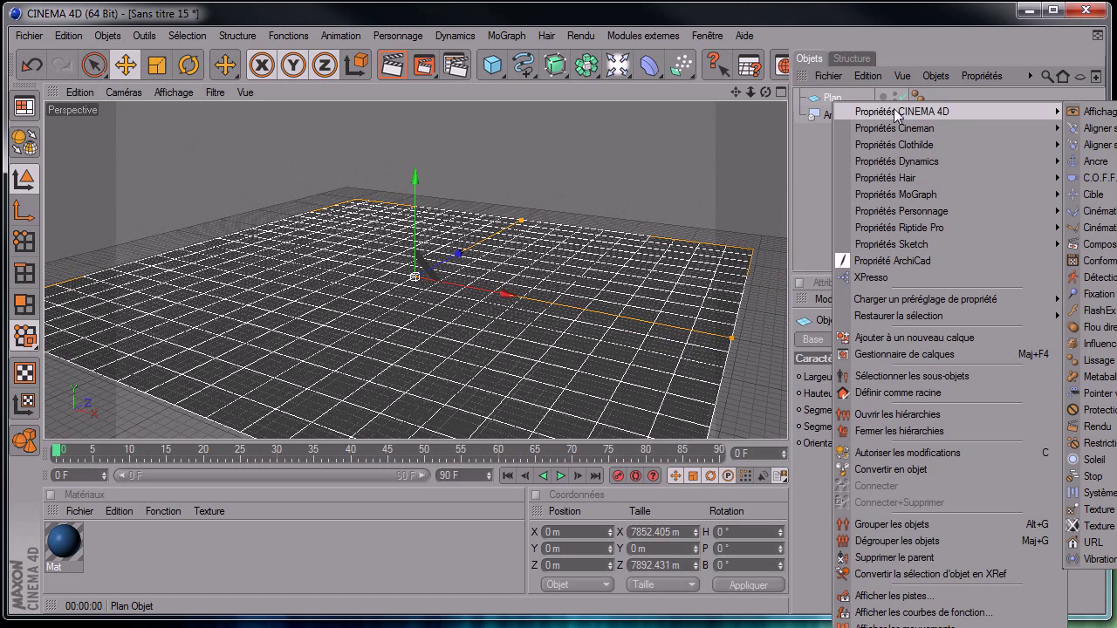
{"action": "left_click", "coordinate": [1096, 427]}
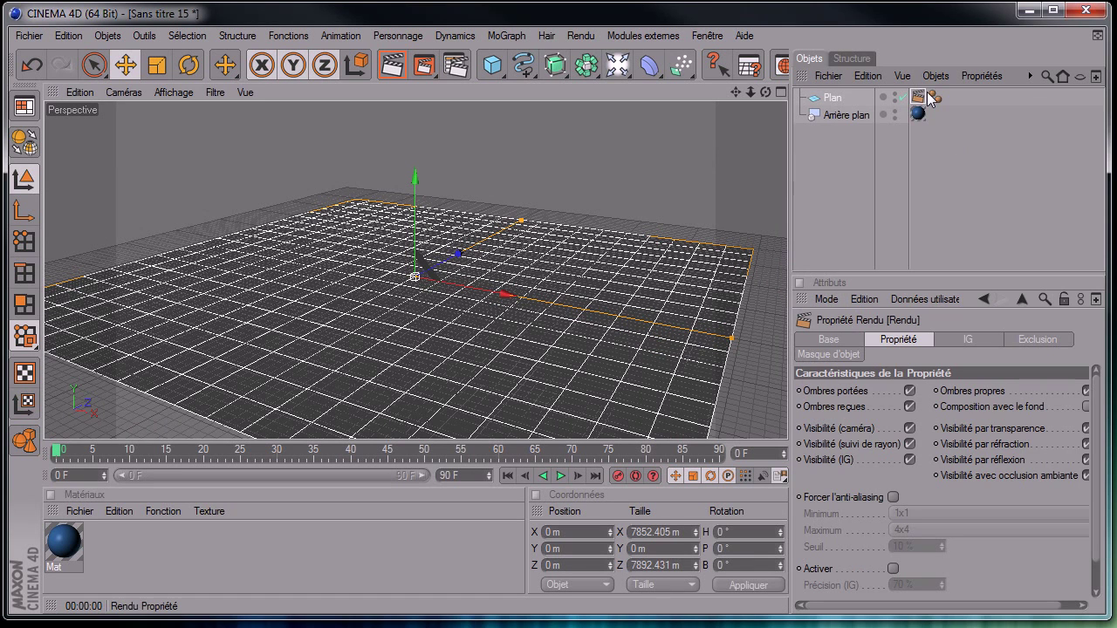
{"action": "left_click", "coordinate": [1087, 407]}
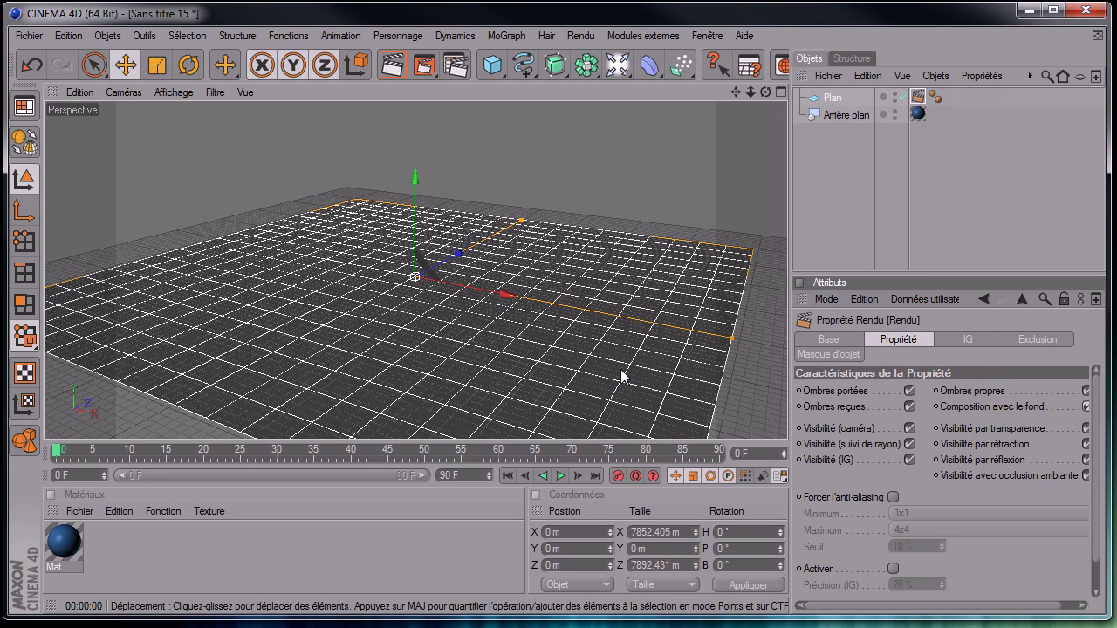
Step: Apply the blue Mat material to the plane and review its texture and Rendu properties
{"action": "left_click_drag", "start_coordinate": [81, 530], "coordinate": [842, 102]}
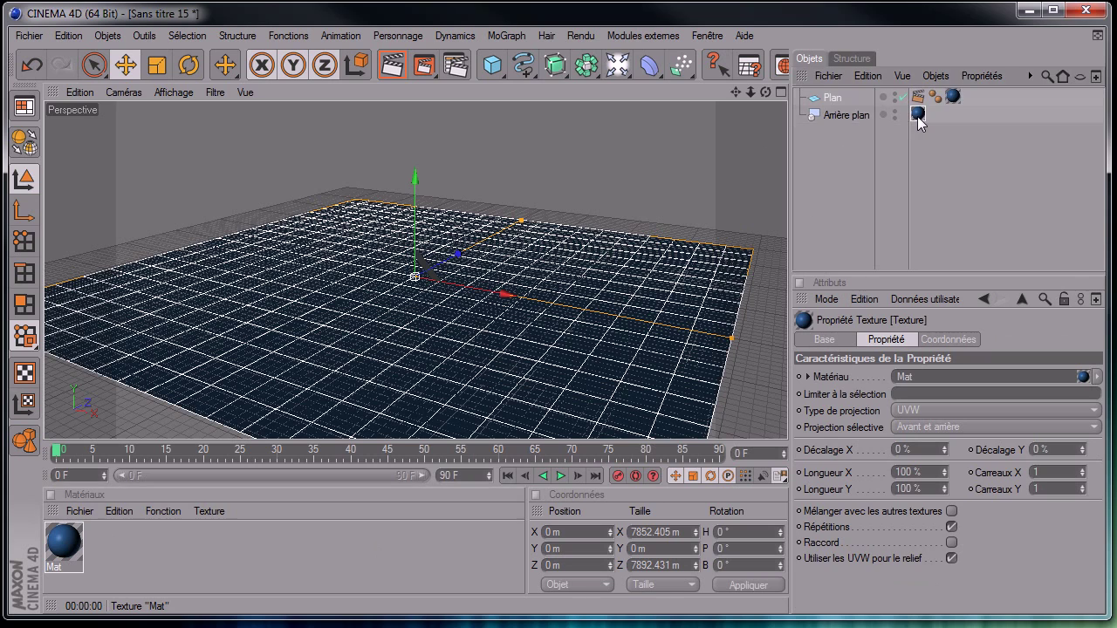
{"action": "left_click", "coordinate": [842, 101]}
{"action": "left_click", "coordinate": [953, 97]}
{"action": "left_click", "coordinate": [918, 96]}
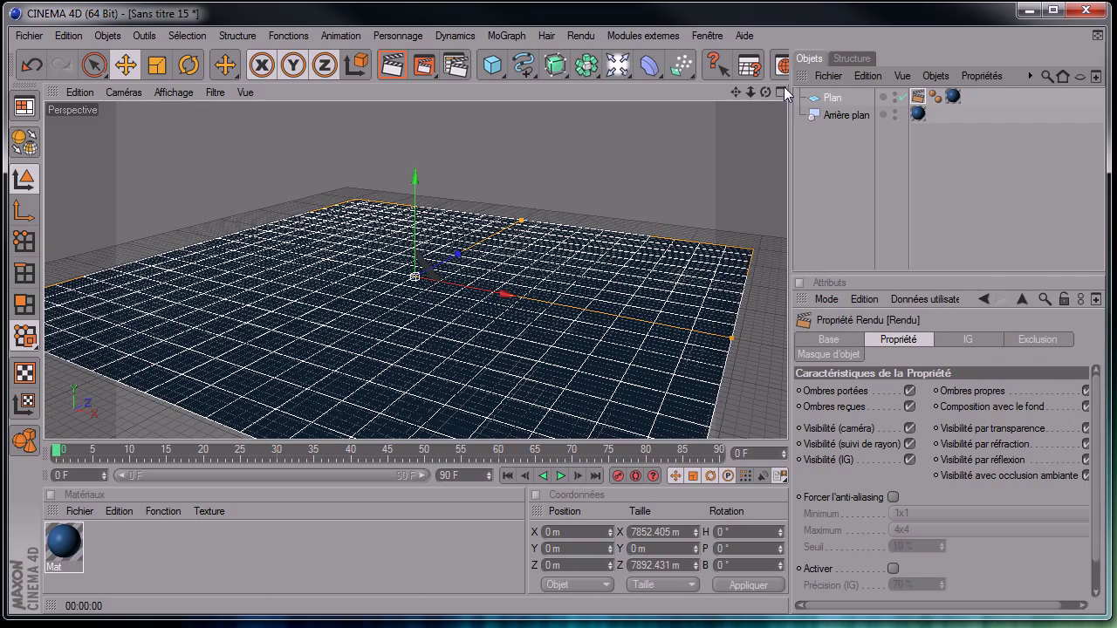
Step: Render the perspective view to check how the plane blends with the background
{"action": "left_click_drag", "start_coordinate": [762, 97], "coordinate": [788, 452]}
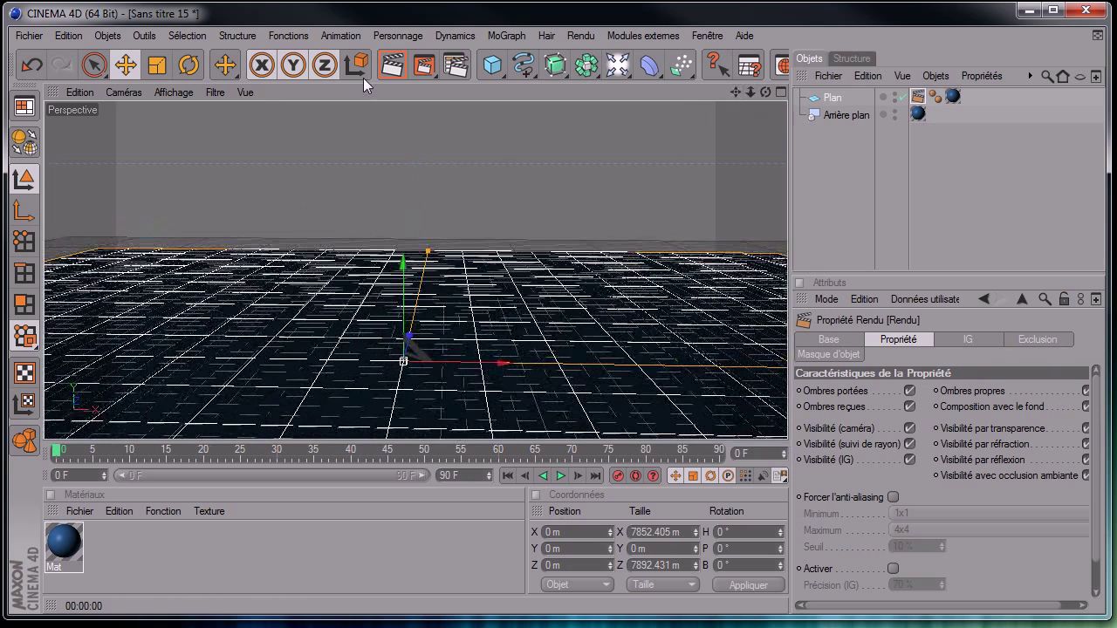
{"action": "left_click", "coordinate": [382, 67]}
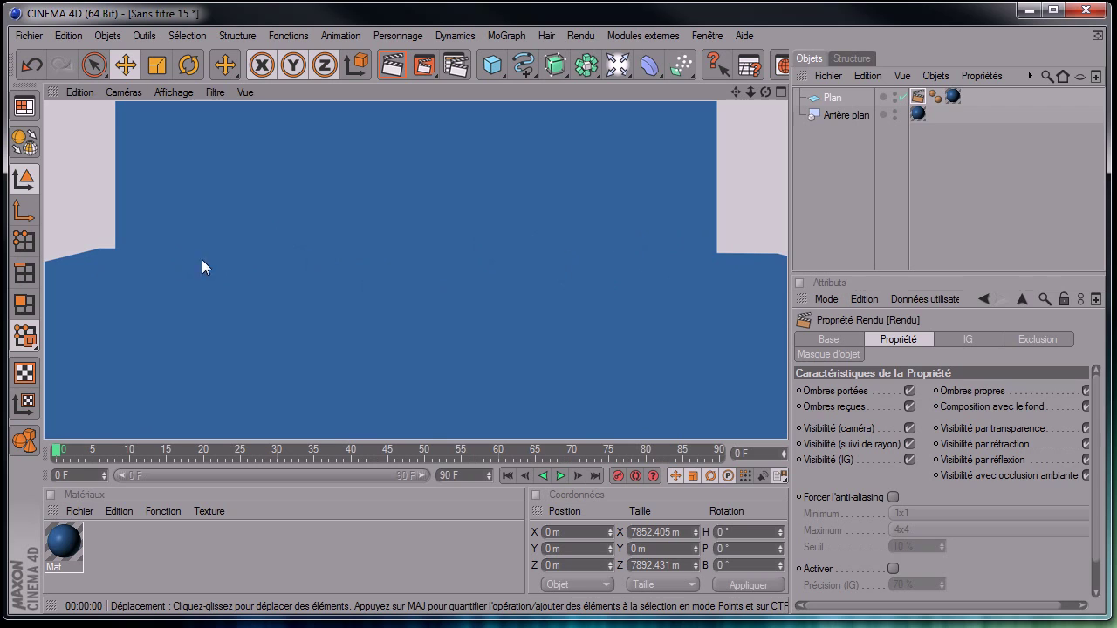
{"action": "left_click", "coordinate": [843, 213]}
Step: Add a MoGraph Objet Texte at the scene origin
{"action": "left_click_drag", "start_coordinate": [766, 92], "coordinate": [787, 439]}
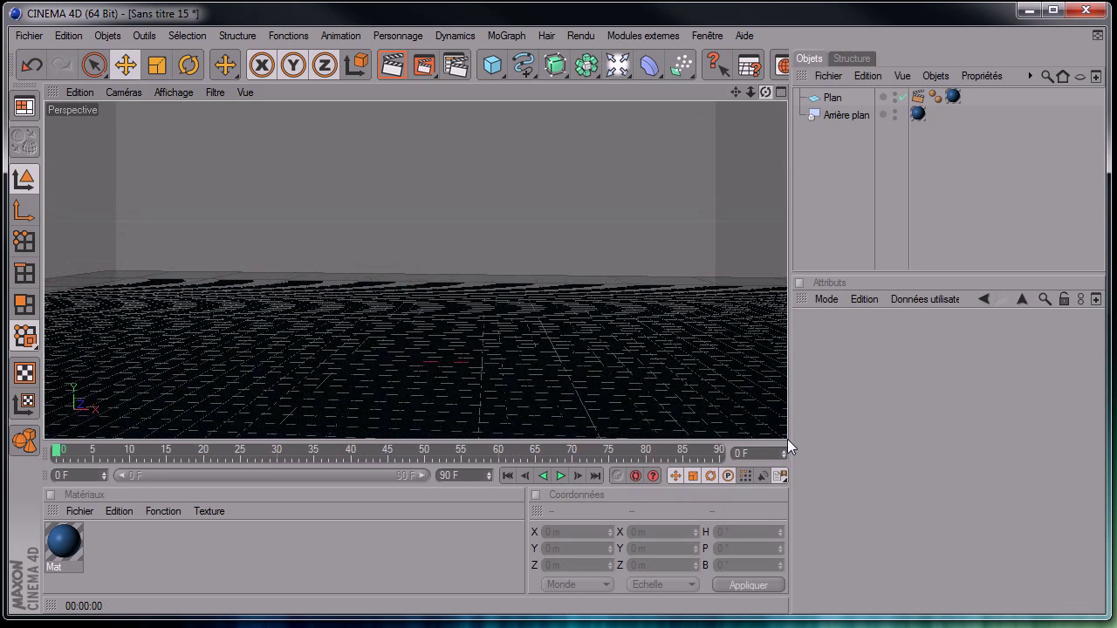
{"action": "left_click", "coordinate": [510, 36]}
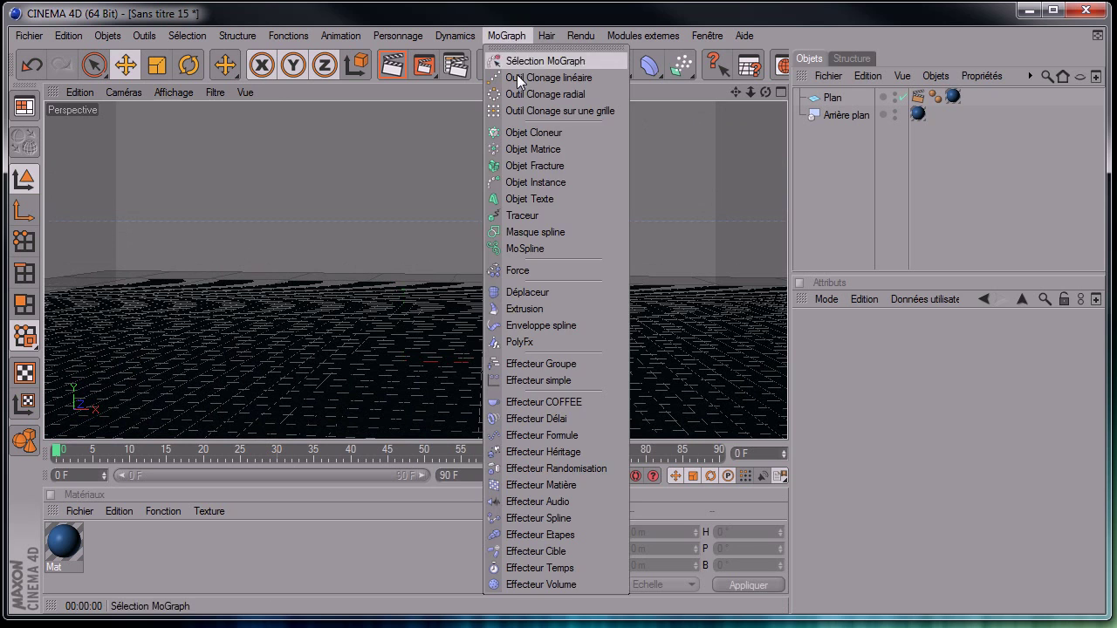
{"action": "left_click", "coordinate": [527, 199]}
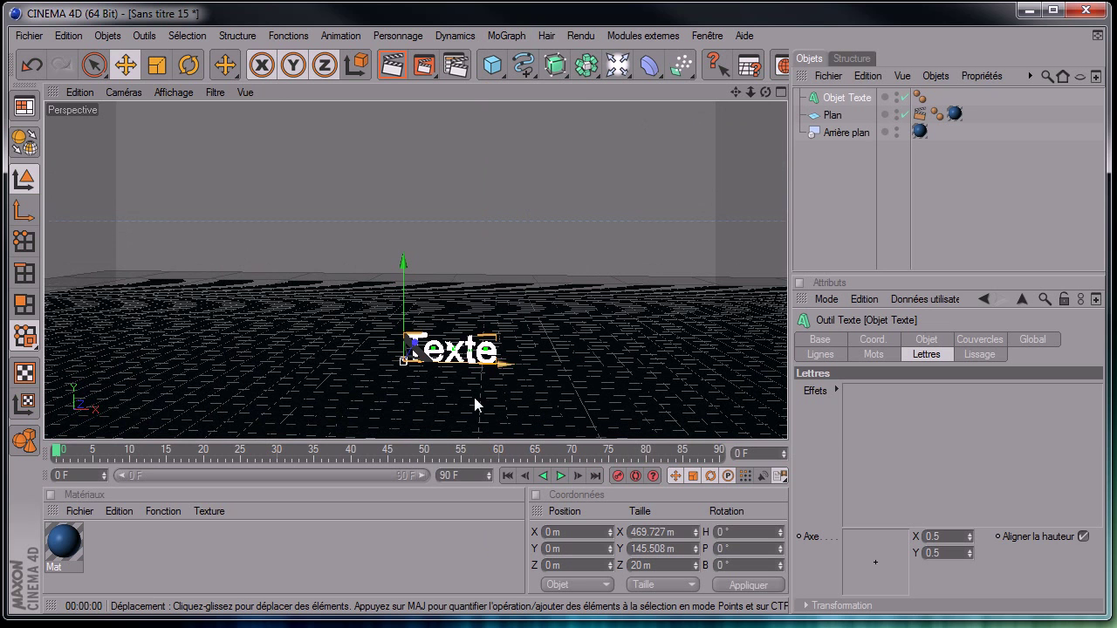
{"action": "left_click_drag", "start_coordinate": [739, 91], "coordinate": [757, 96]}
Step: Try moving the text object along X to about -189 m, and undo the move
{"action": "left_click_drag", "start_coordinate": [448, 354], "coordinate": [351, 353]}
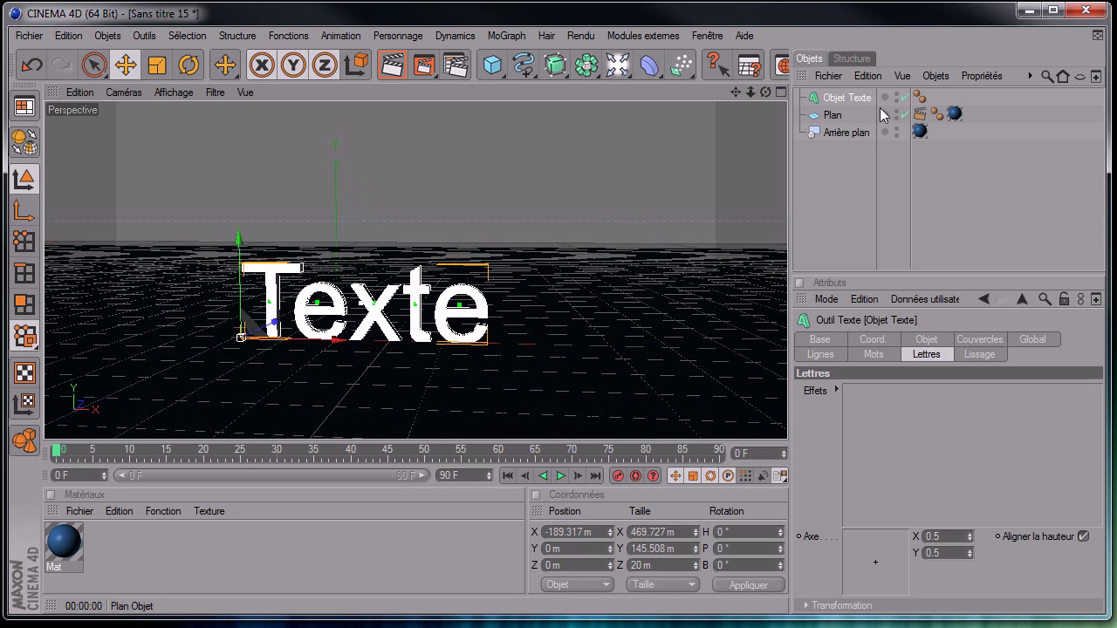
{"action": "left_click_drag", "start_coordinate": [771, 88], "coordinate": [702, 159]}
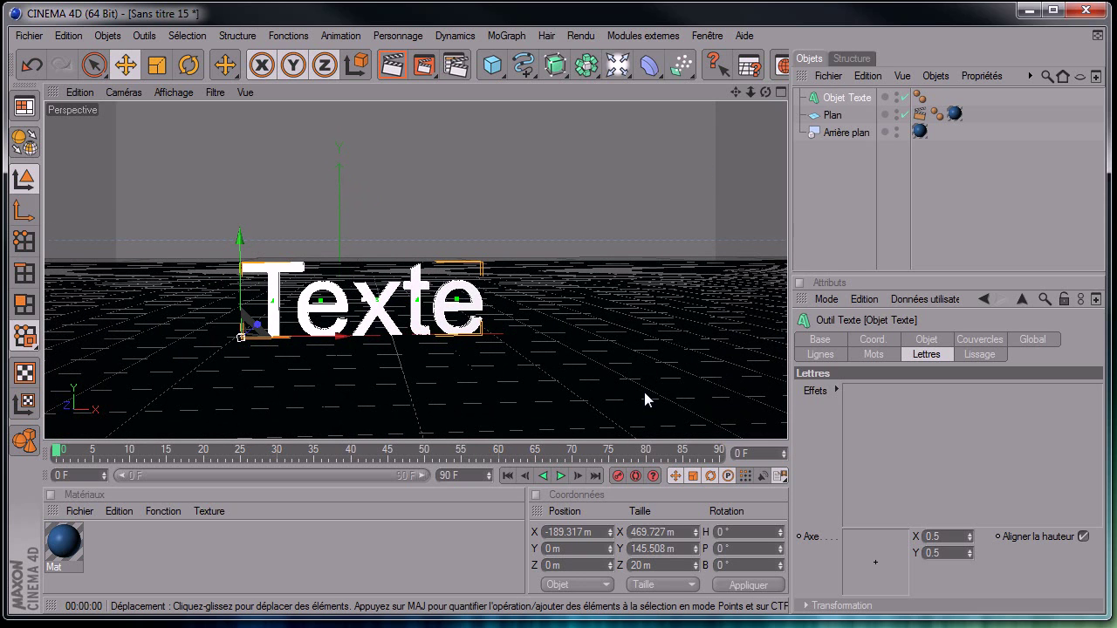
{"action": "key", "text": "ctrl+z"}
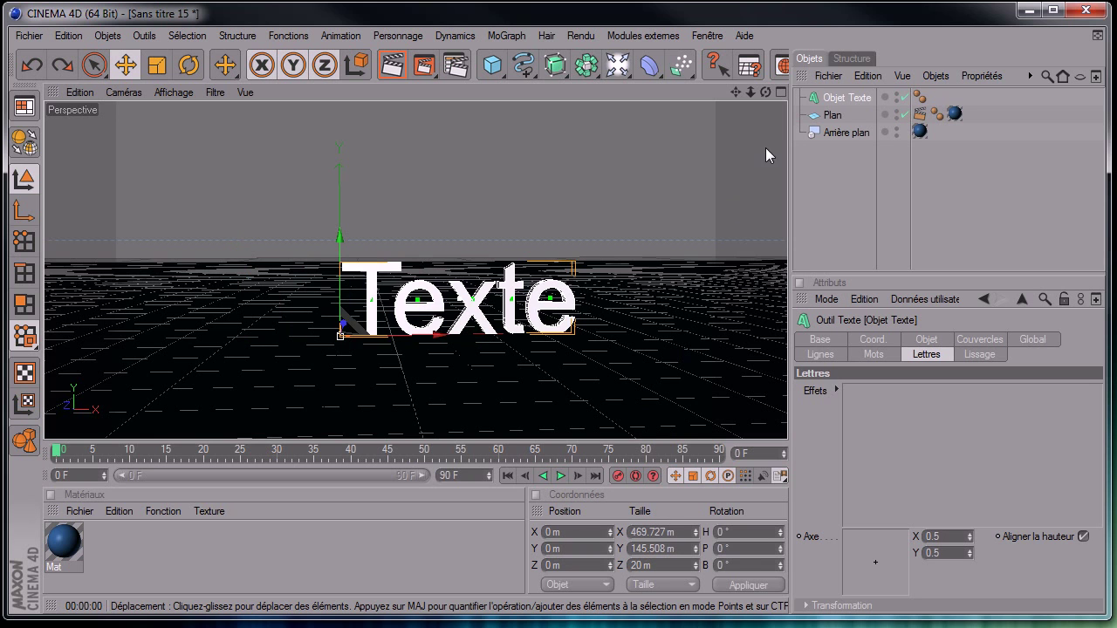
Step: Set the text object's alignment to Centré
{"action": "left_click_drag", "start_coordinate": [738, 89], "coordinate": [788, 446]}
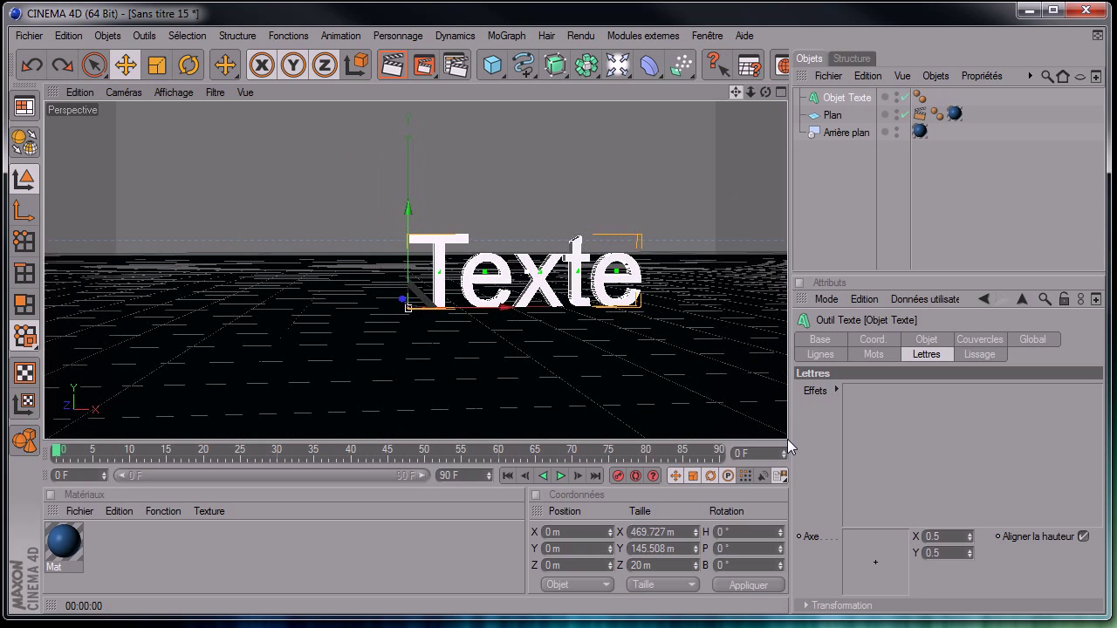
{"action": "left_click_drag", "start_coordinate": [764, 92], "coordinate": [747, 116]}
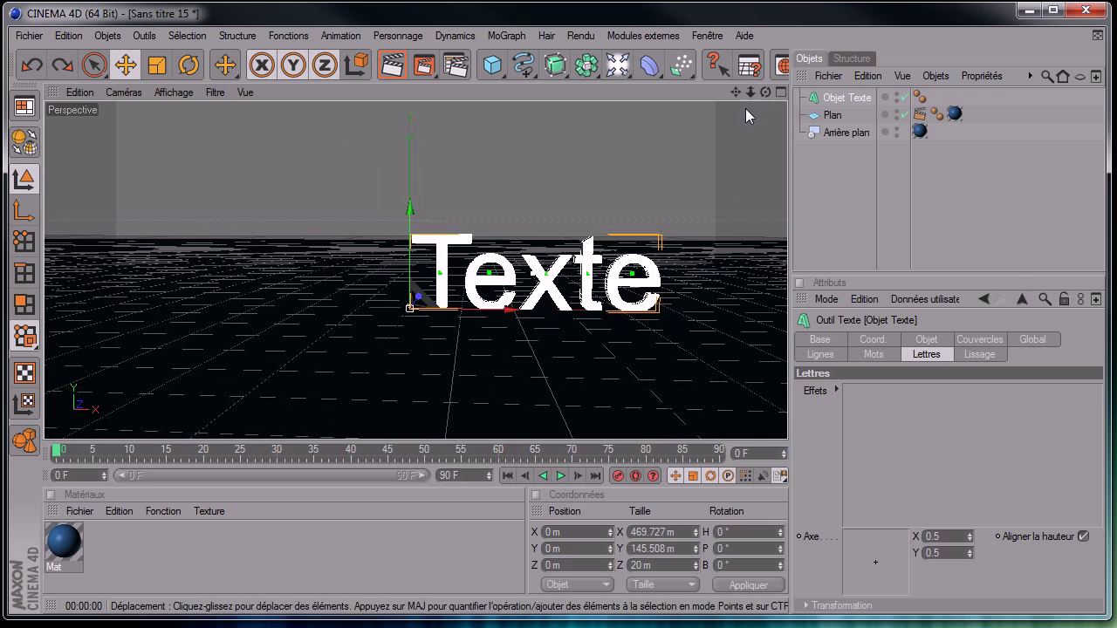
{"action": "left_click", "coordinate": [846, 98]}
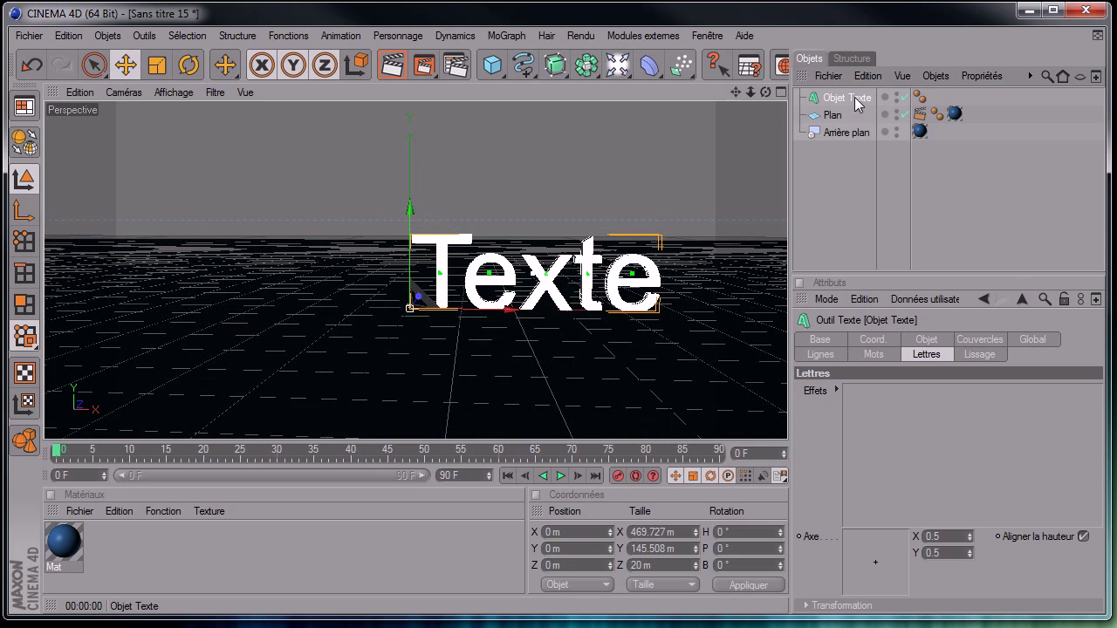
{"action": "left_click", "coordinate": [908, 340]}
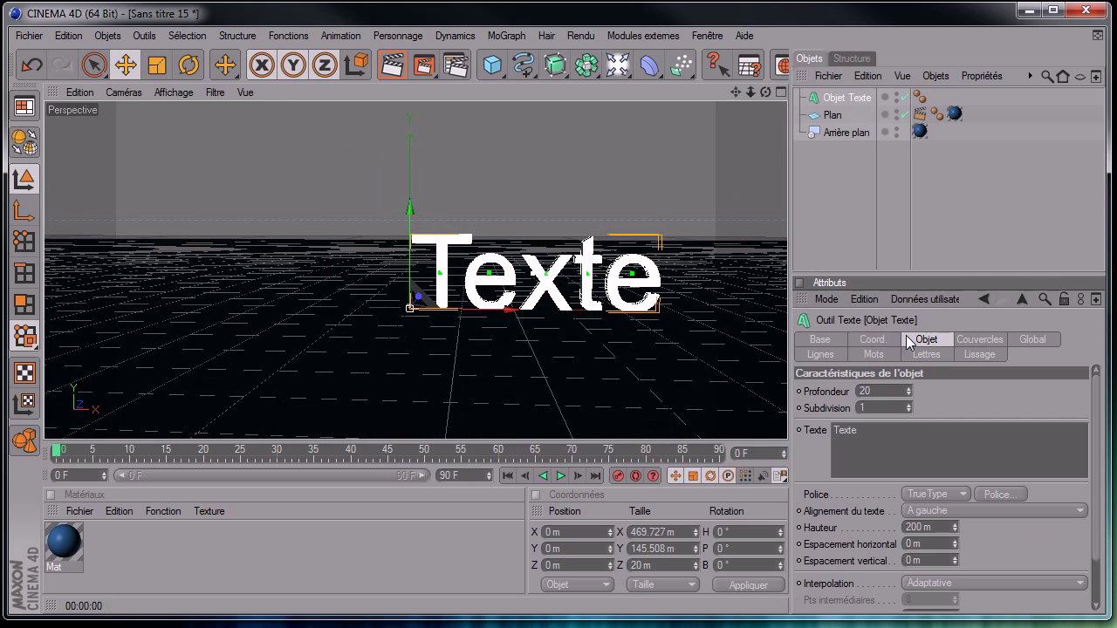
{"action": "left_click", "coordinate": [983, 510]}
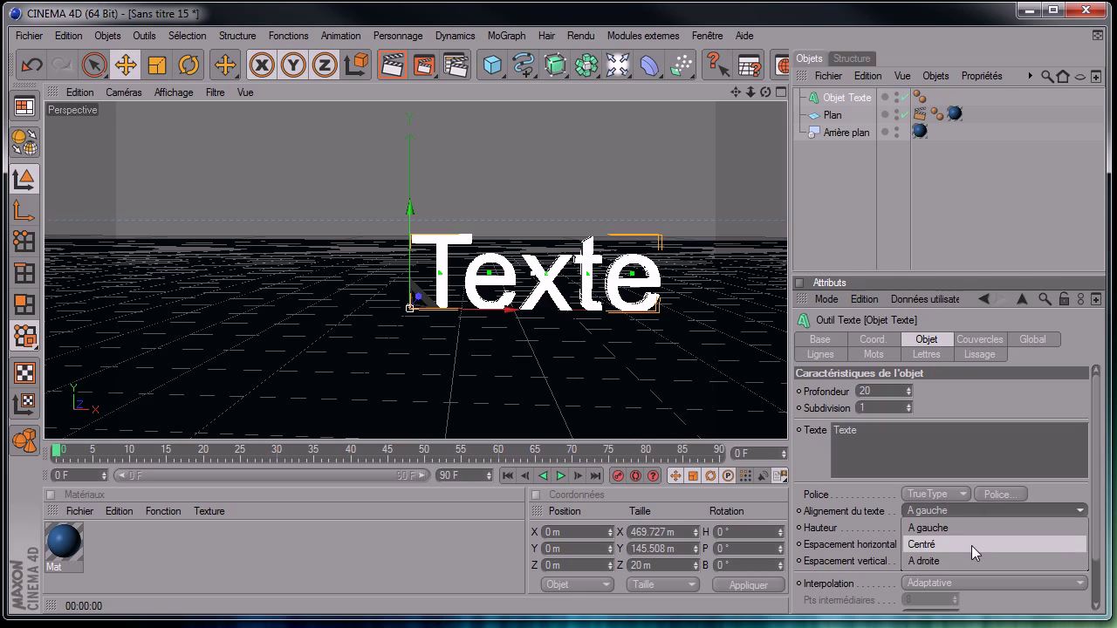
{"action": "left_click", "coordinate": [971, 545]}
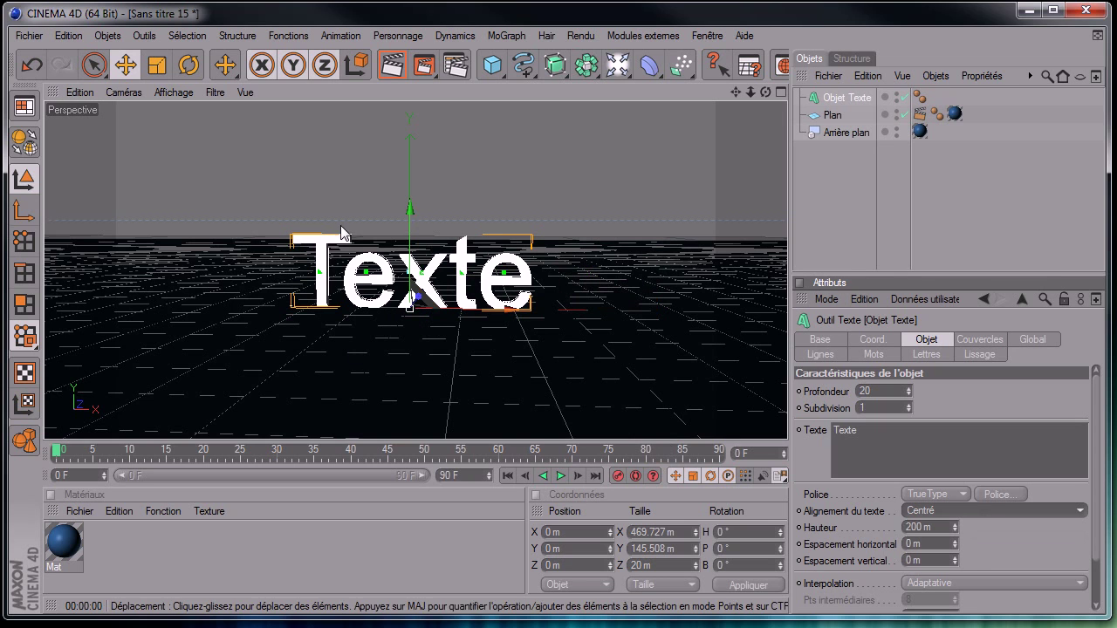
Step: Set the text object's extrusion depth (Profondeur) to 60
{"action": "mouse_move", "coordinate": [766, 93]}
{"action": "left_mouse_down"}
{"action": "mouse_move", "coordinate": [718, 96]}
{"action": "mouse_move", "coordinate": [767, 96]}
{"action": "left_mouse_up"}
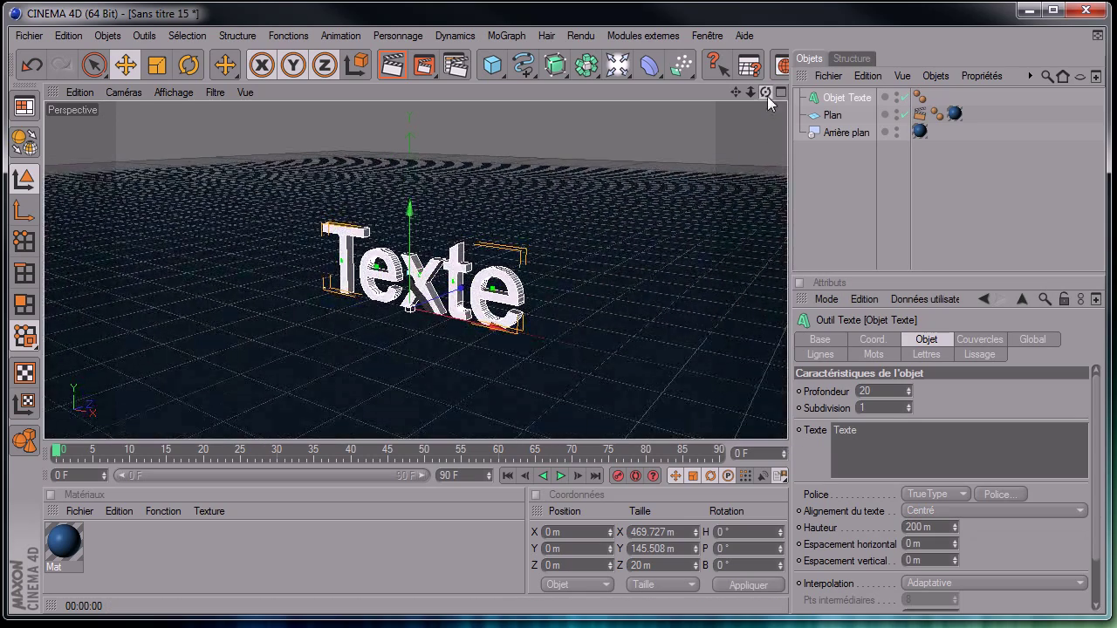
{"action": "left_click", "coordinate": [896, 389]}
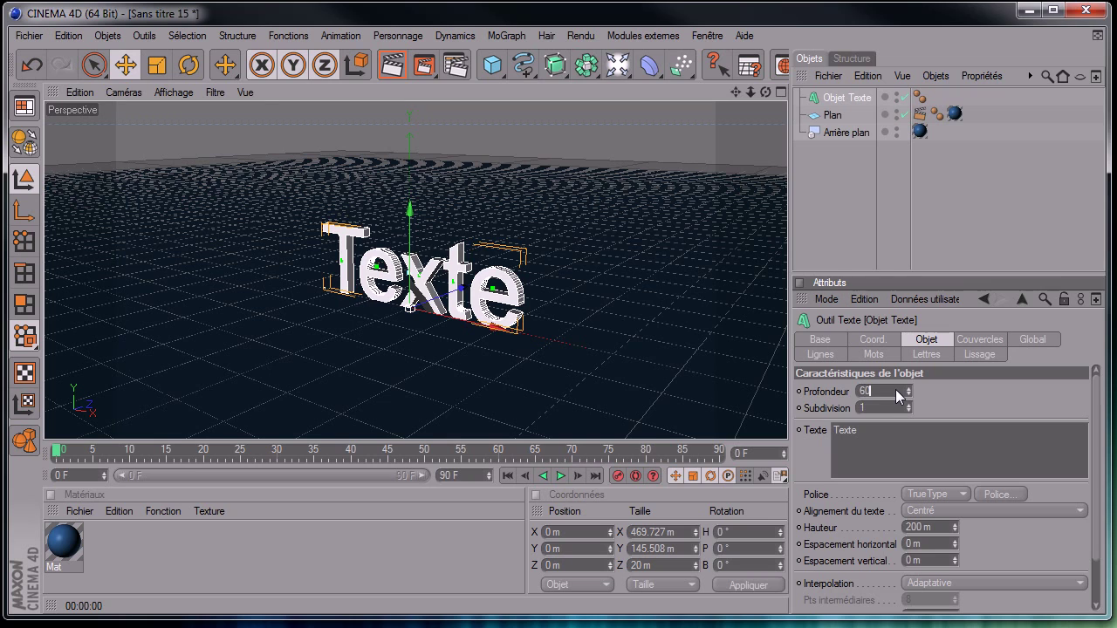
{"action": "left_click", "coordinate": [854, 250]}
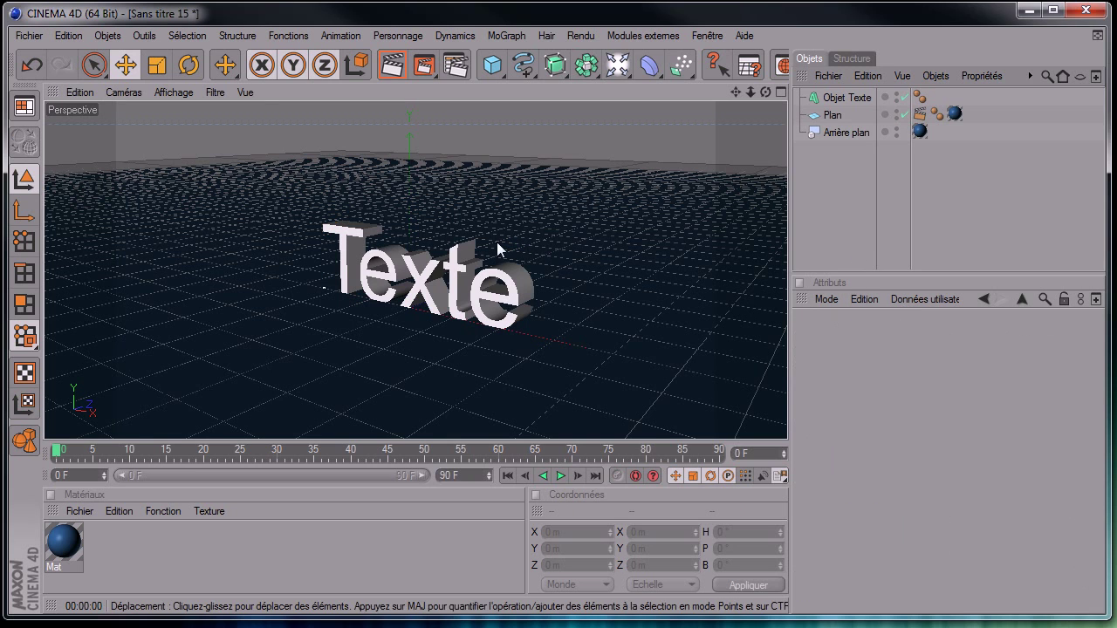
Step: Change the text object's font to Guardian in the Développé style
{"action": "left_click", "coordinate": [839, 97]}
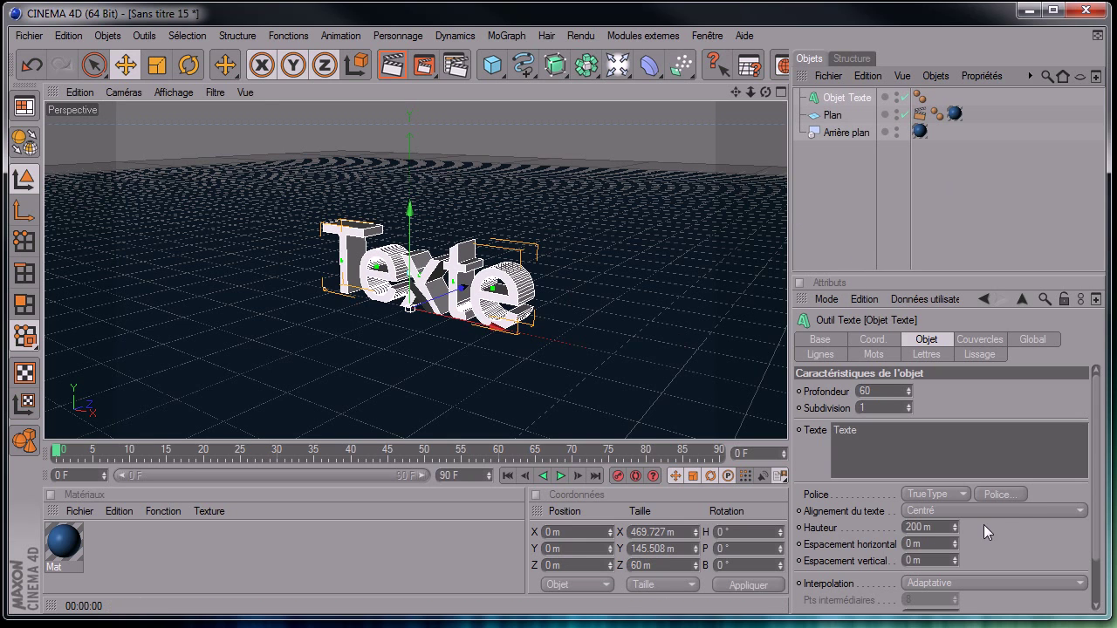
{"action": "left_click", "coordinate": [1000, 494]}
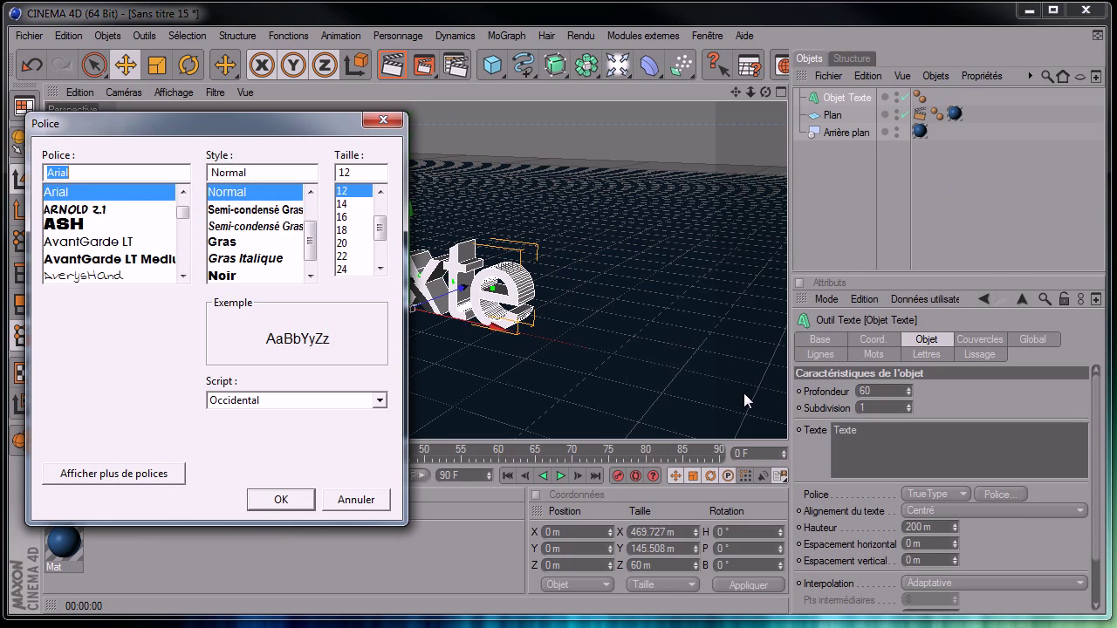
{"action": "type", "text": "gu"}
{"action": "left_click", "coordinate": [138, 191]}
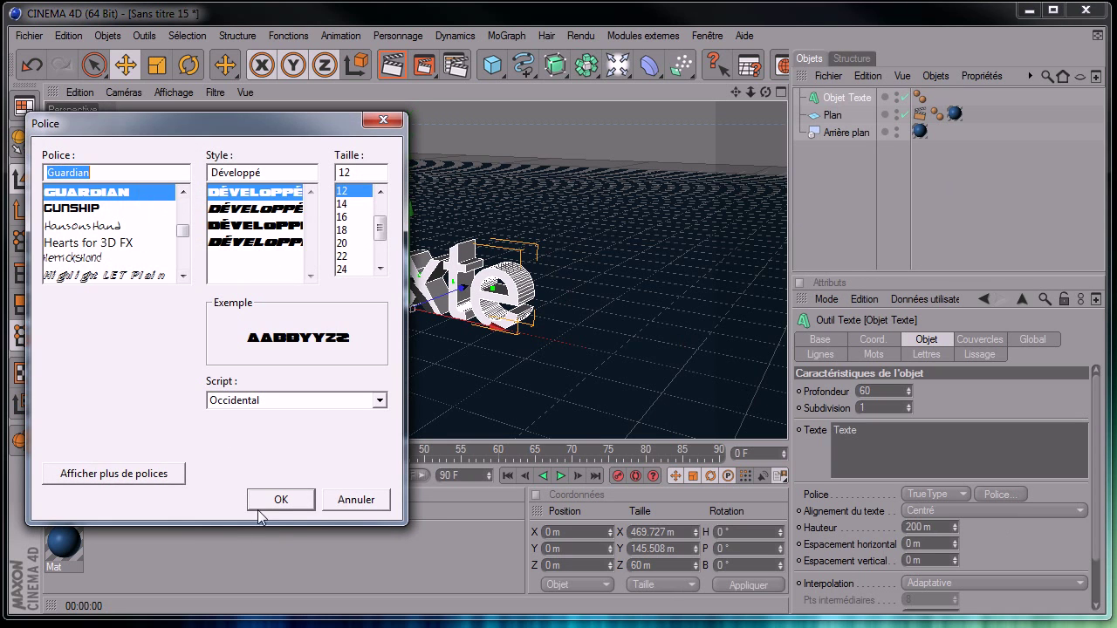
{"action": "left_click", "coordinate": [281, 499]}
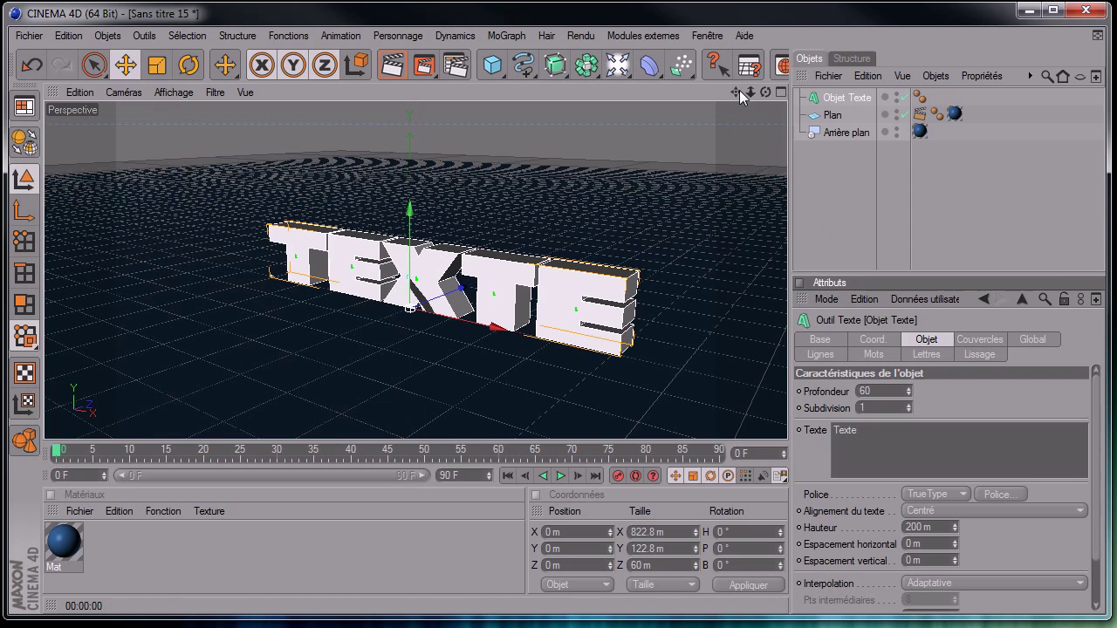
Step: Raise the text object along Y to about 89 m and render the perspective view
{"action": "left_click", "coordinate": [844, 101]}
{"action": "left_click_drag", "start_coordinate": [407, 212], "coordinate": [409, 168]}
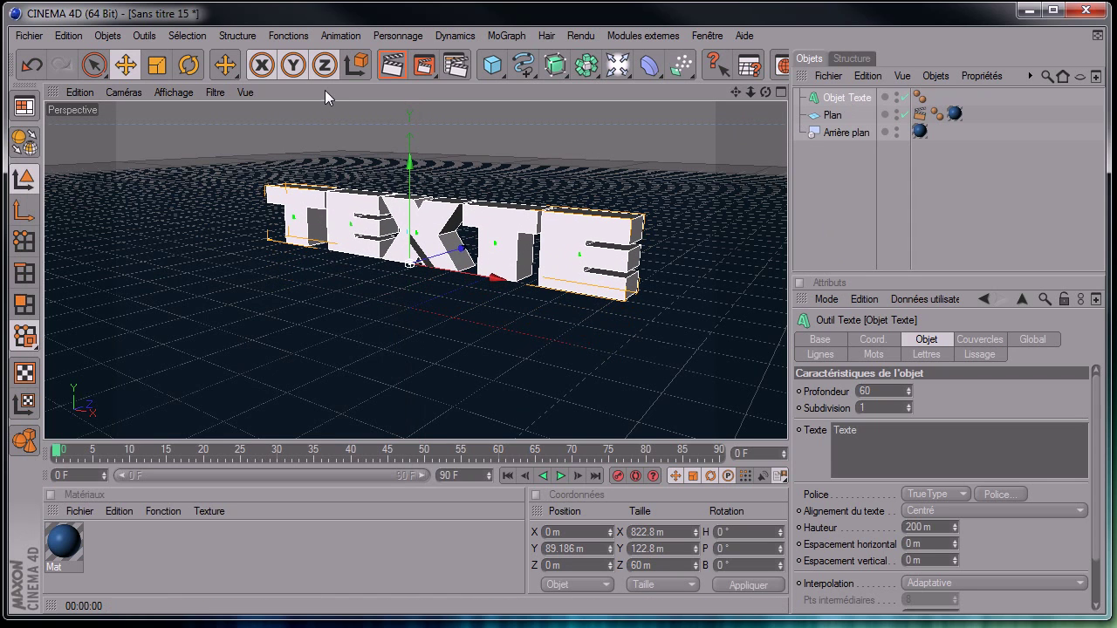
{"action": "left_click", "coordinate": [392, 66]}
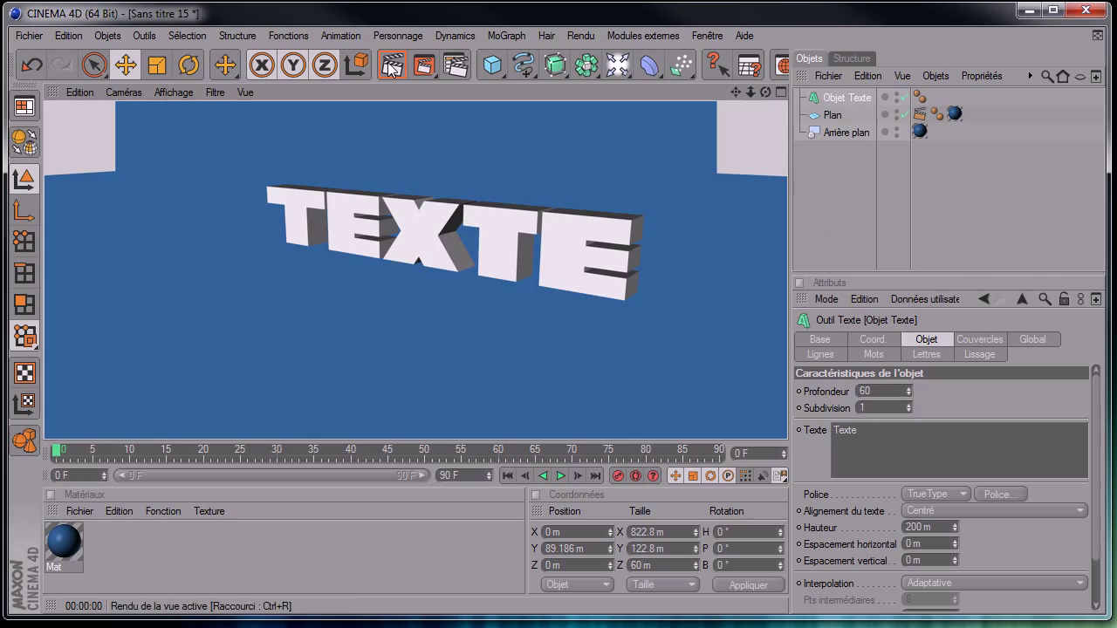
Step: Try adding a light above and in front of the text, at about 330 m on Y and -346 m on Z
{"action": "left_click_drag", "start_coordinate": [765, 92], "coordinate": [789, 447]}
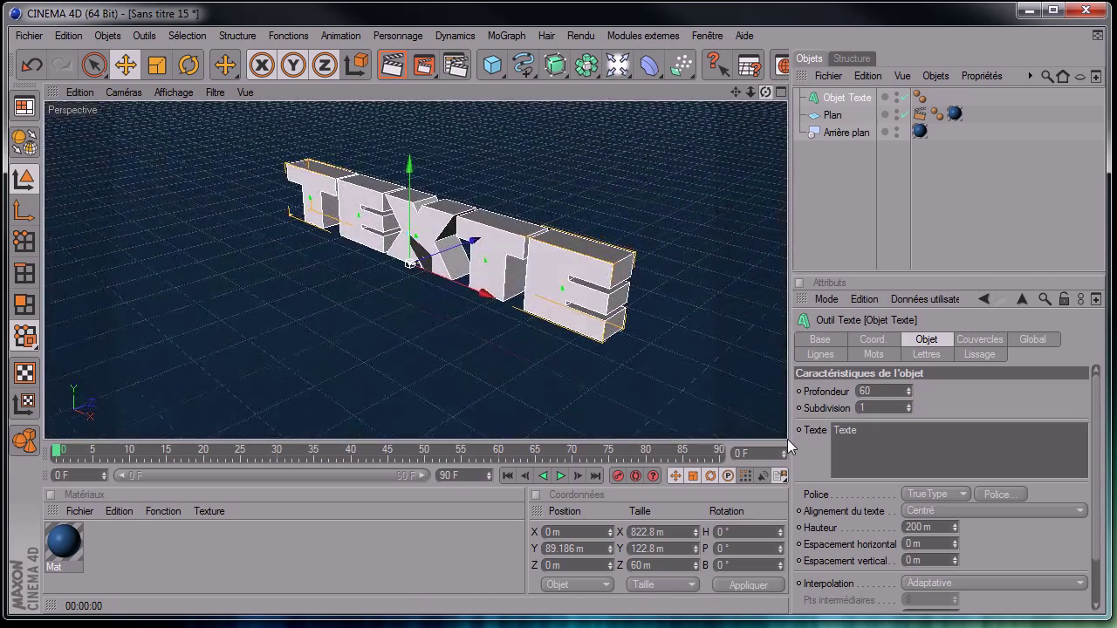
{"action": "left_click_drag", "start_coordinate": [758, 92], "coordinate": [789, 447]}
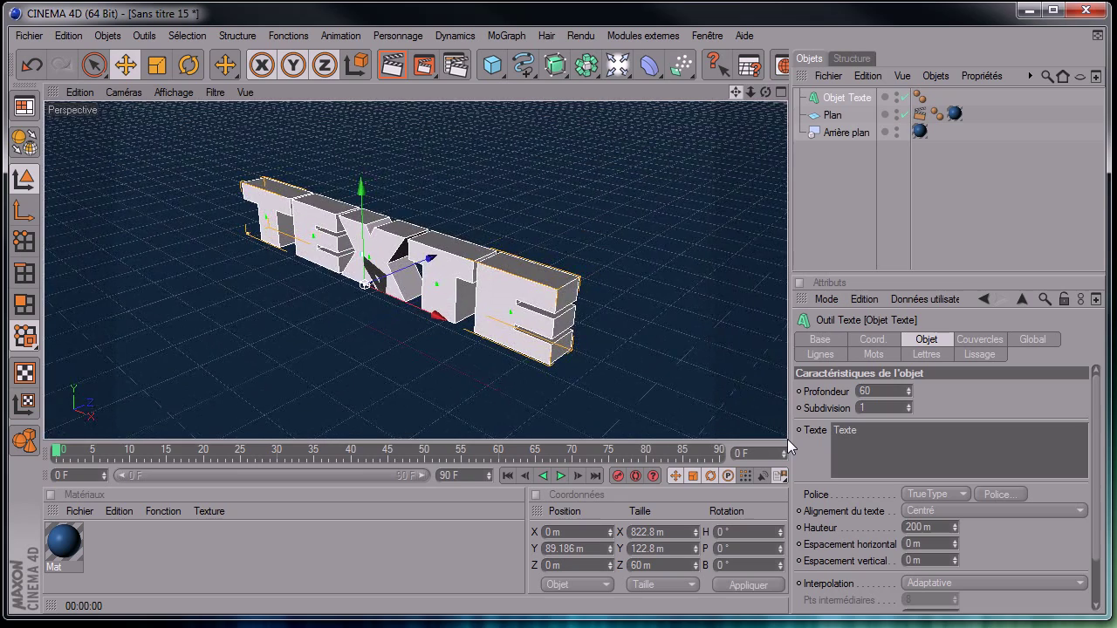
{"action": "left_click_drag", "start_coordinate": [680, 64], "coordinate": [678, 91]}
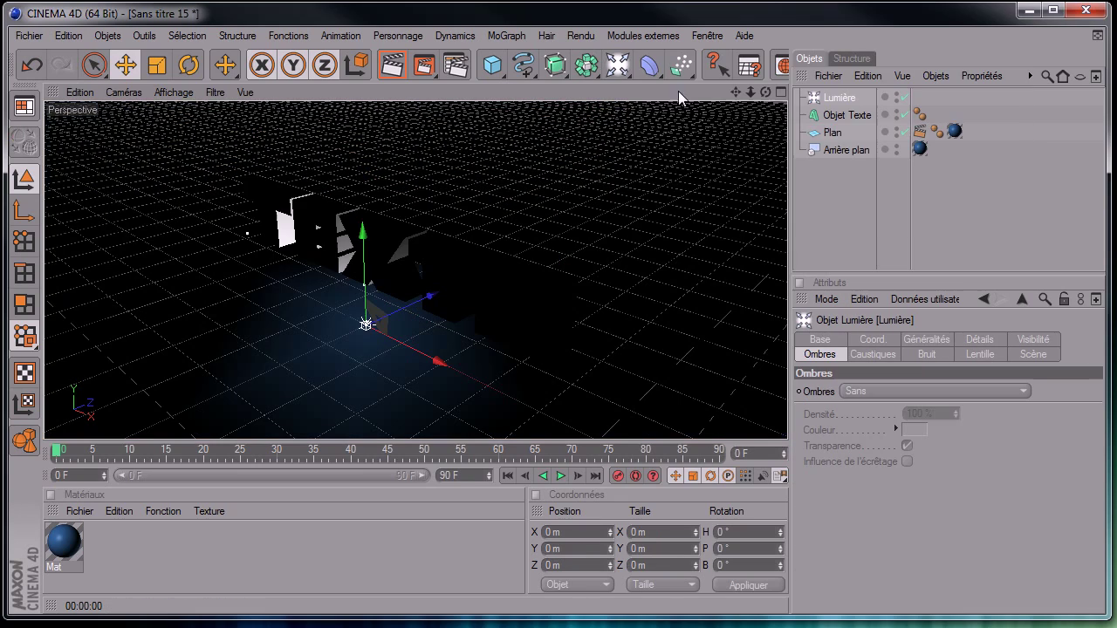
{"action": "left_click_drag", "start_coordinate": [363, 262], "coordinate": [359, 97]}
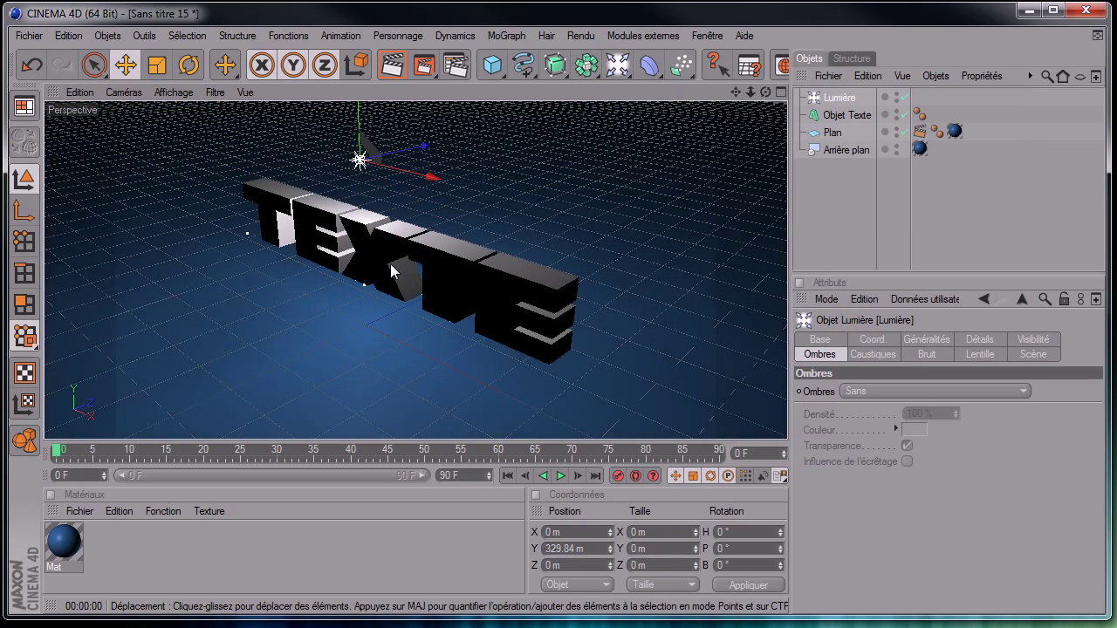
{"action": "left_click_drag", "start_coordinate": [425, 147], "coordinate": [235, 189]}
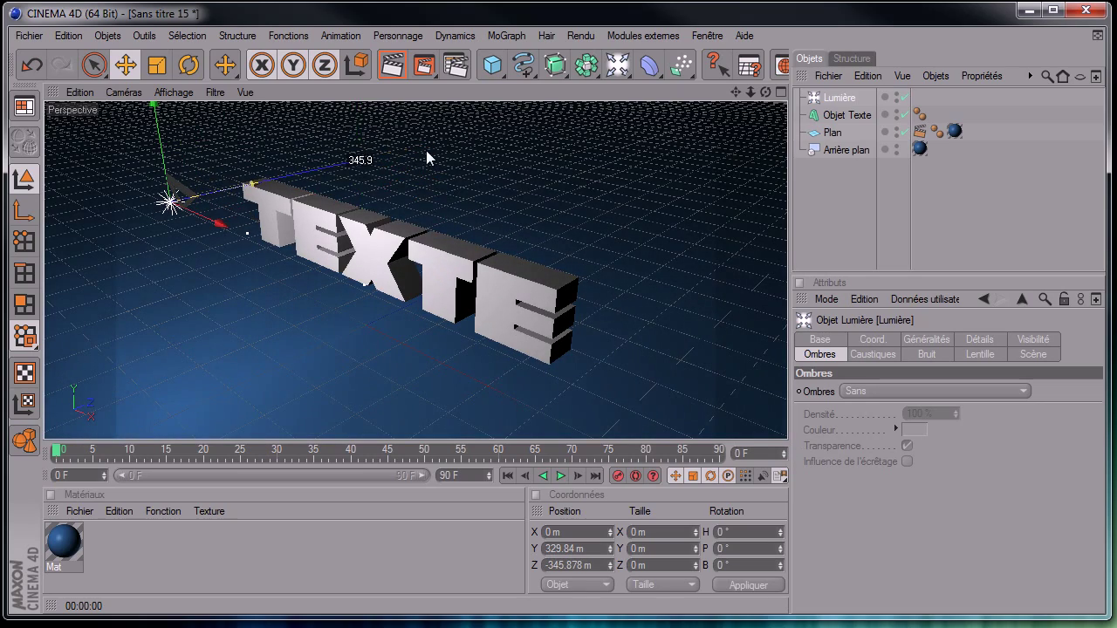
Step: Raise the light to about 472 m on Y and render the view to test the lighting
{"action": "left_click_drag", "start_coordinate": [765, 92], "coordinate": [765, 144]}
{"action": "left_click_drag", "start_coordinate": [751, 92], "coordinate": [483, 201]}
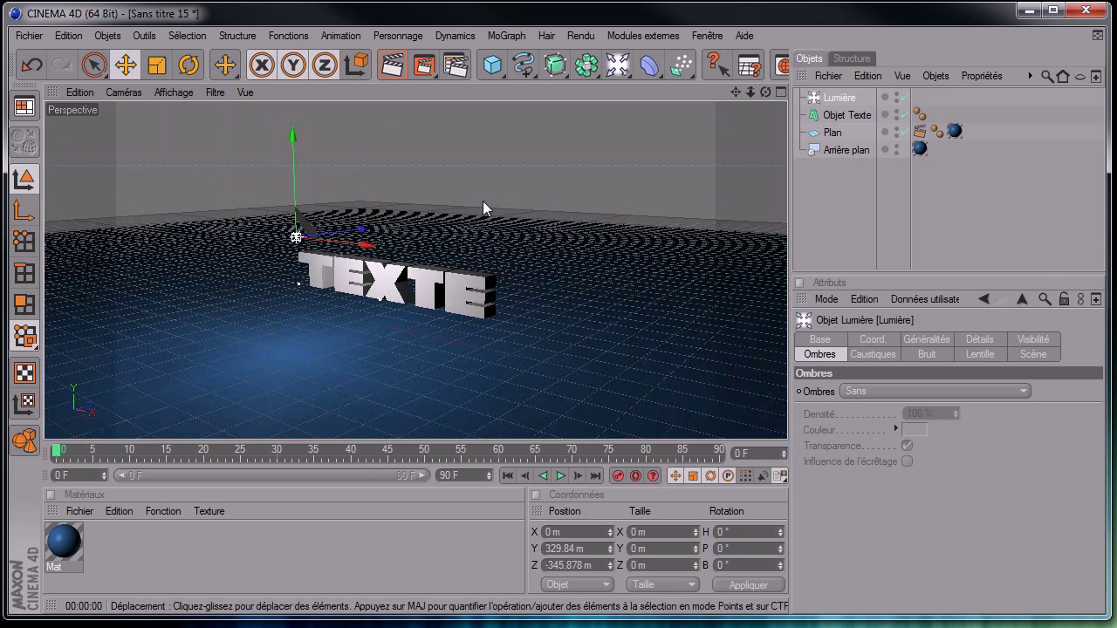
{"action": "left_click_drag", "start_coordinate": [293, 214], "coordinate": [293, 163]}
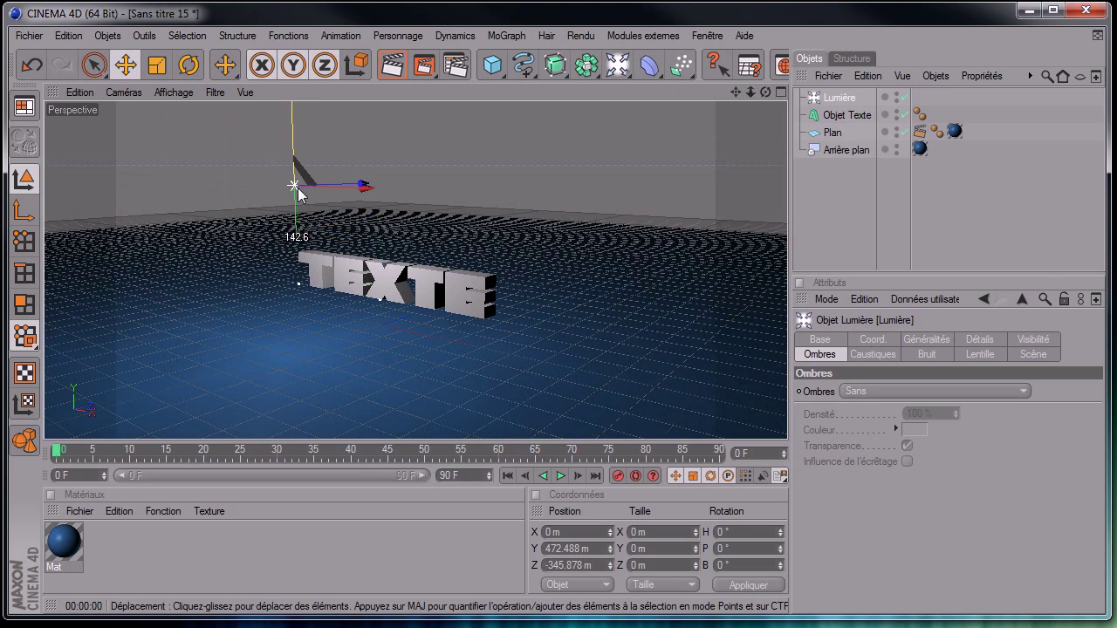
{"action": "left_click", "coordinate": [394, 66]}
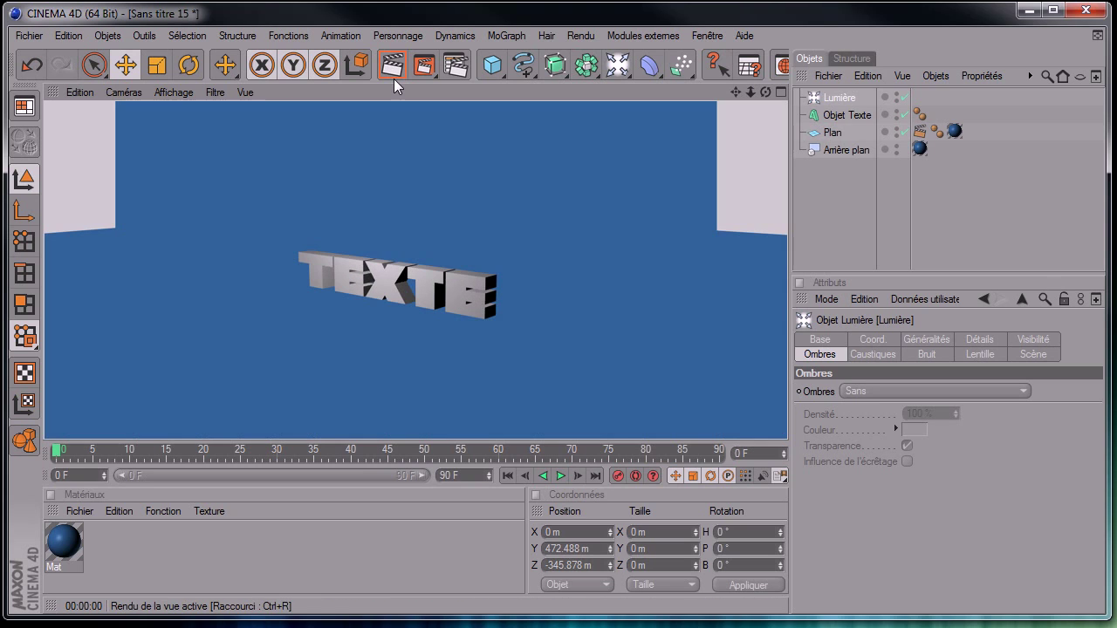
Step: Delete the test light from the scene
{"action": "left_click", "coordinate": [837, 97]}
{"action": "key", "text": "Delete"}
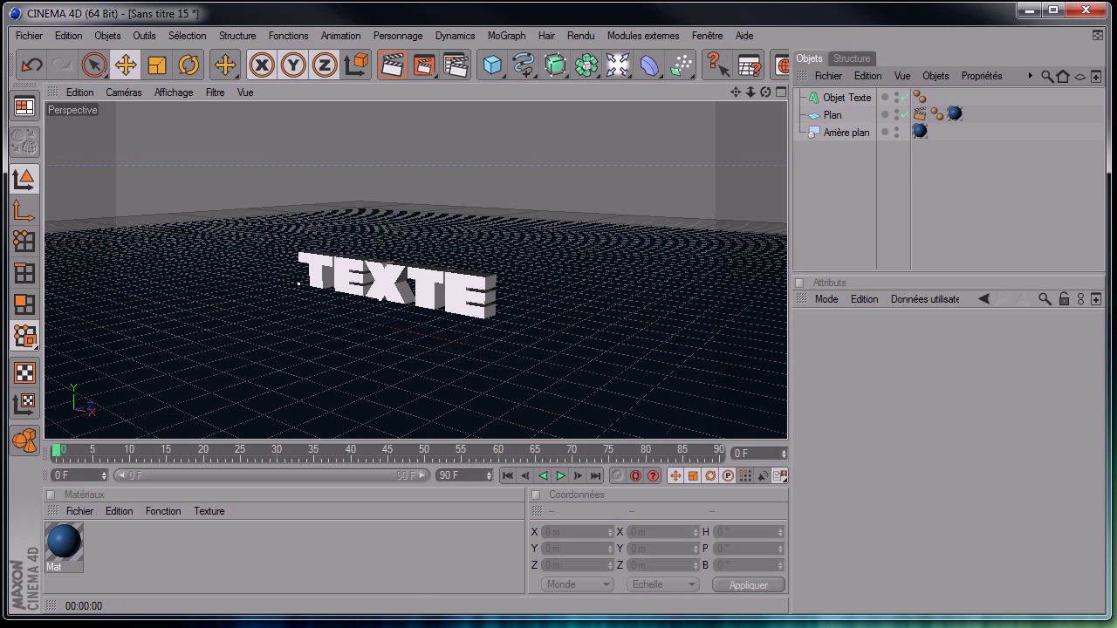
Step: Switch to the web browser and search the helloluxx site for "lightdome"
{"action": "key", "text": "alt+Tab"}
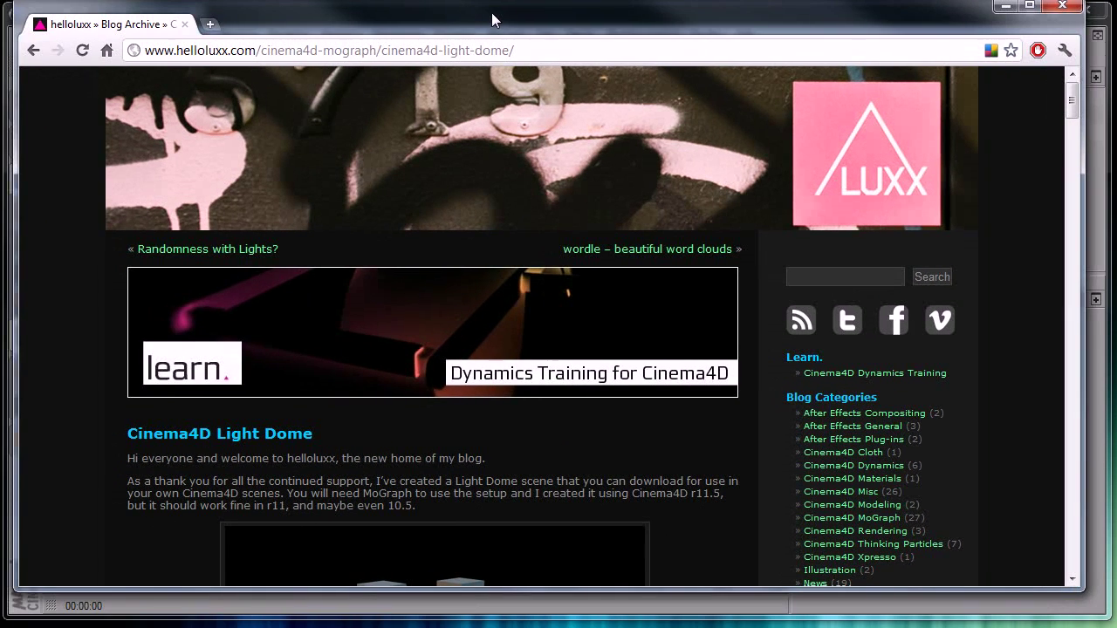
{"action": "left_click_drag", "start_coordinate": [491, 12], "coordinate": [477, 20]}
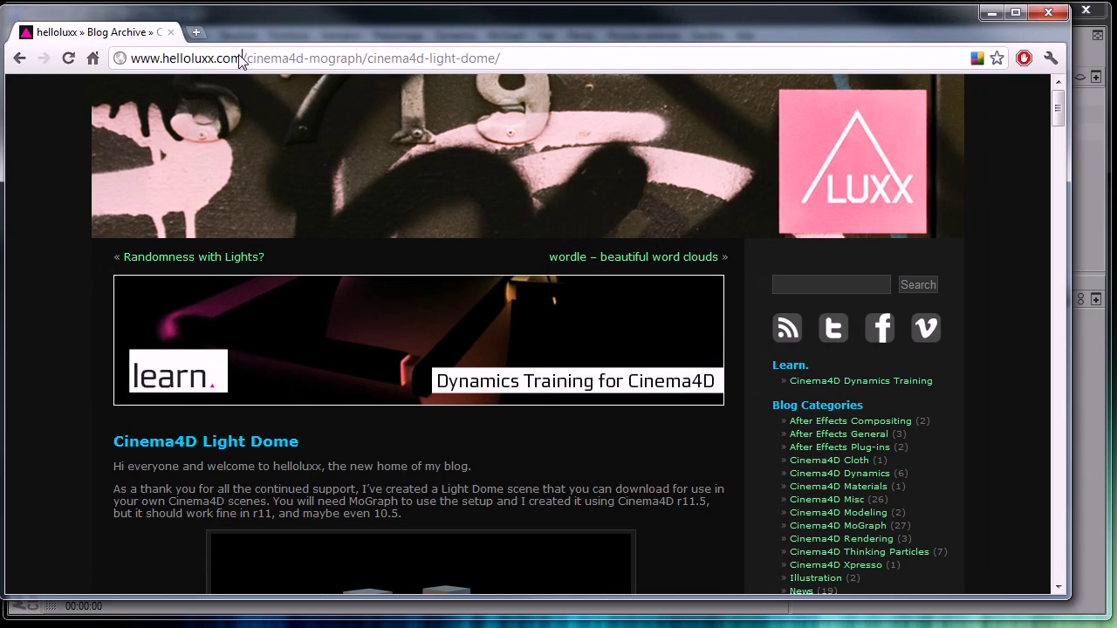
{"action": "left_click_drag", "start_coordinate": [241, 59], "coordinate": [38, 77]}
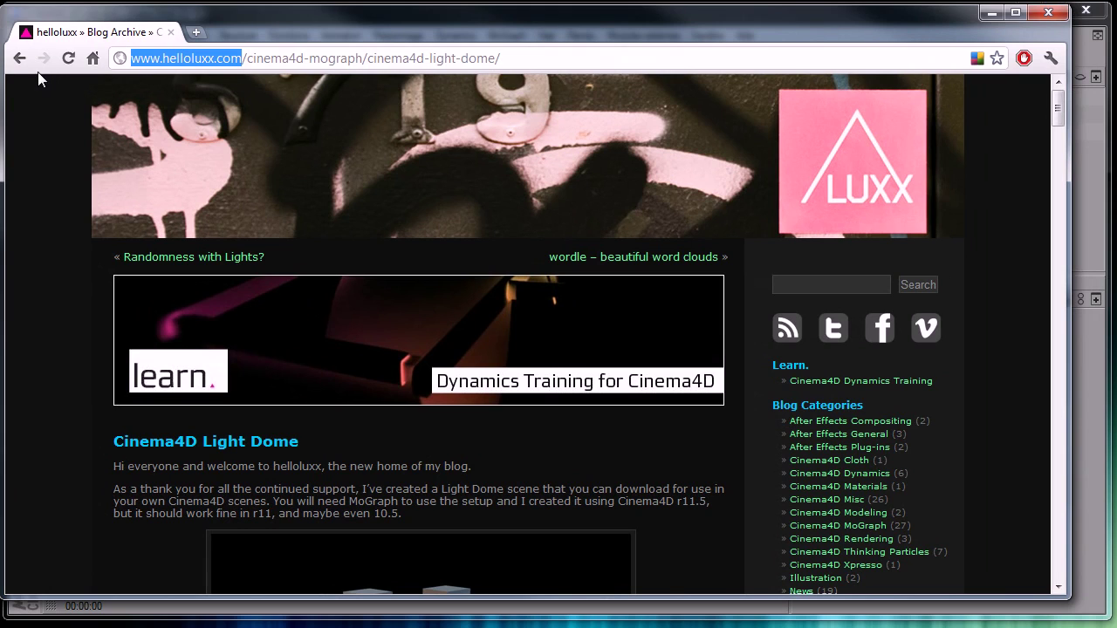
{"action": "left_click", "coordinate": [863, 284]}
{"action": "type", "text": "ligh"}
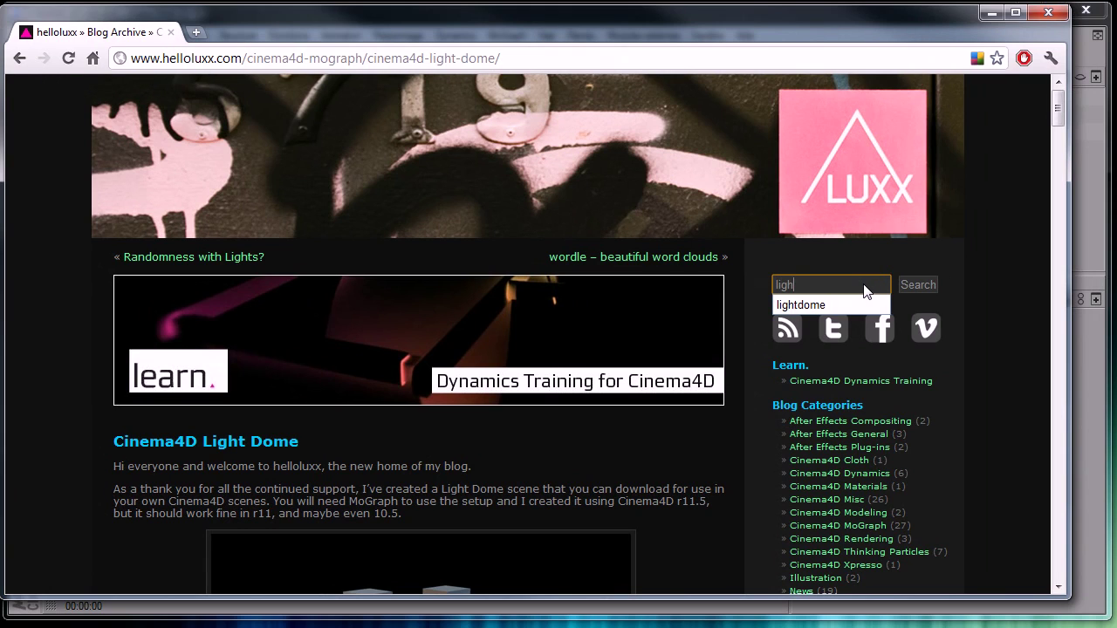
{"action": "type", "text": "t"}
{"action": "key", "text": "Down"}
{"action": "key", "text": "Return"}
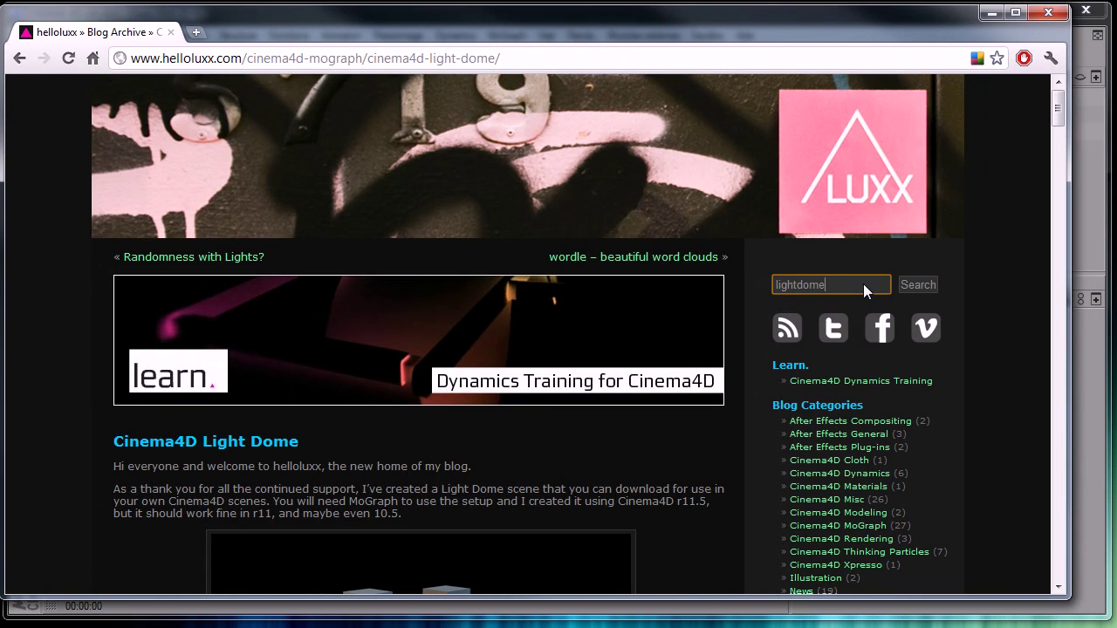
{"action": "key", "text": "Return"}
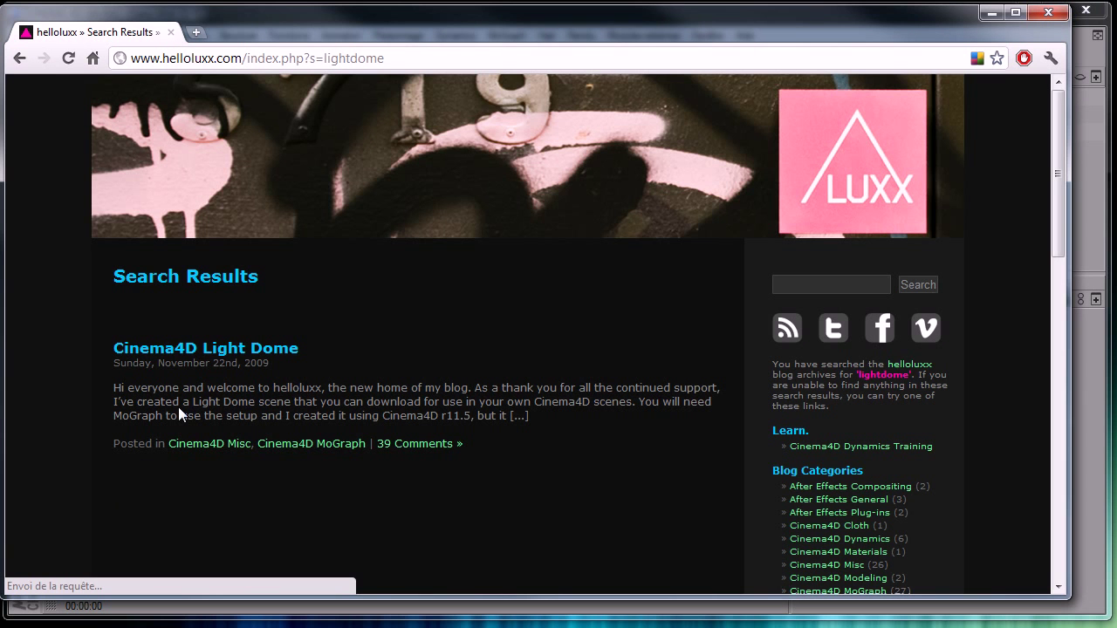
Step: Open the Cinema4D Light Dome article and find the link for downloading the scene as a zip file
{"action": "left_click", "coordinate": [218, 349]}
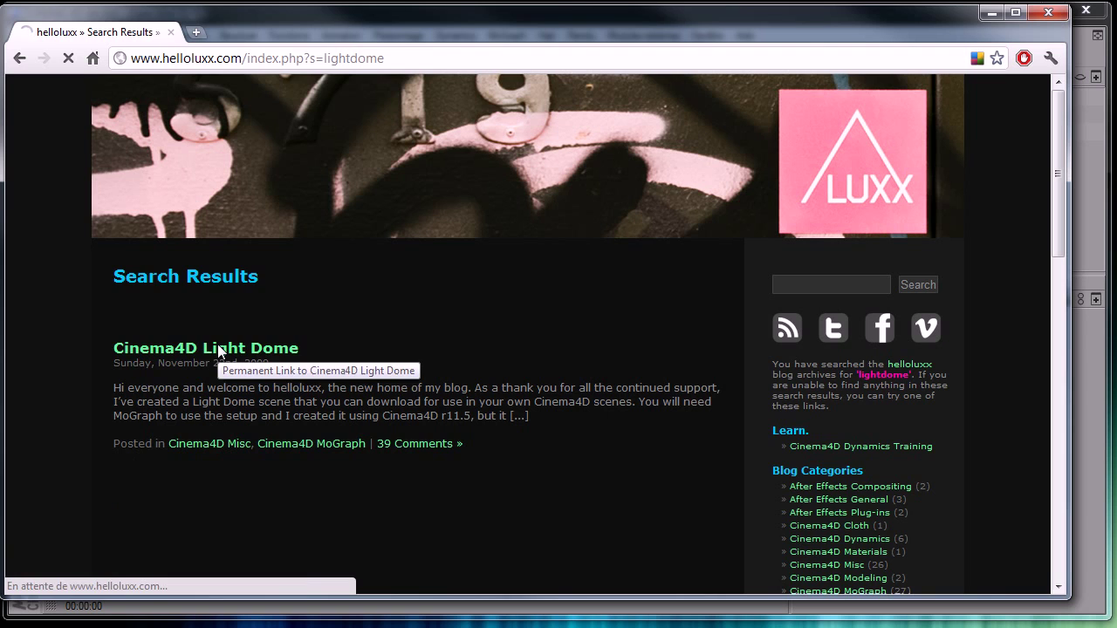
{"action": "scroll", "coordinate": [138, 475], "scroll_direction": "down", "scroll_amount": 2}
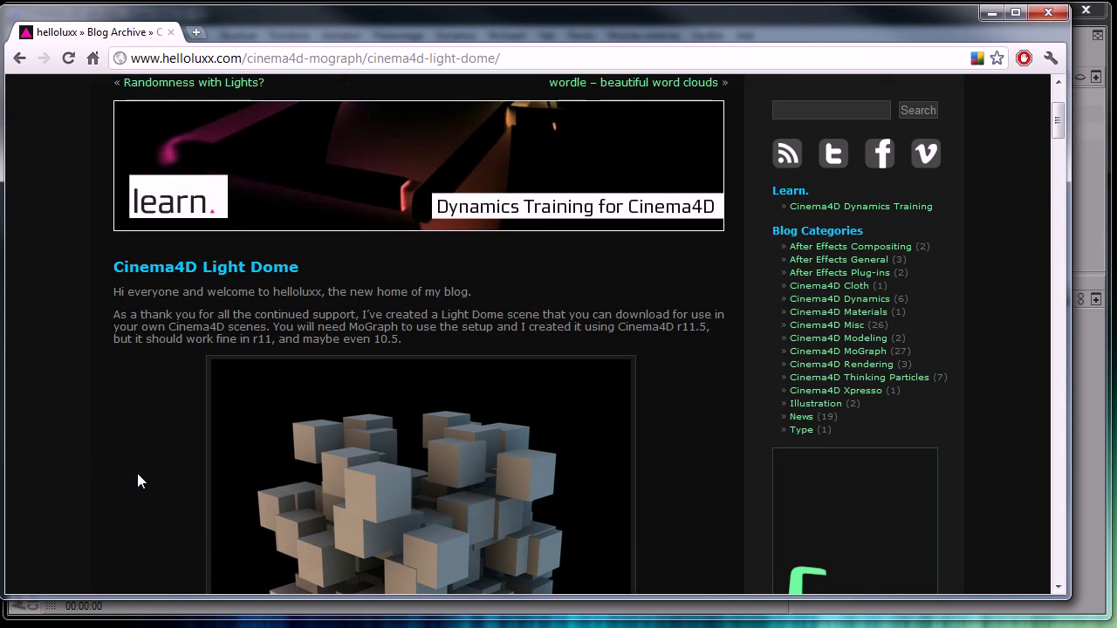
{"action": "scroll", "coordinate": [137, 473], "scroll_direction": "down", "scroll_amount": 2}
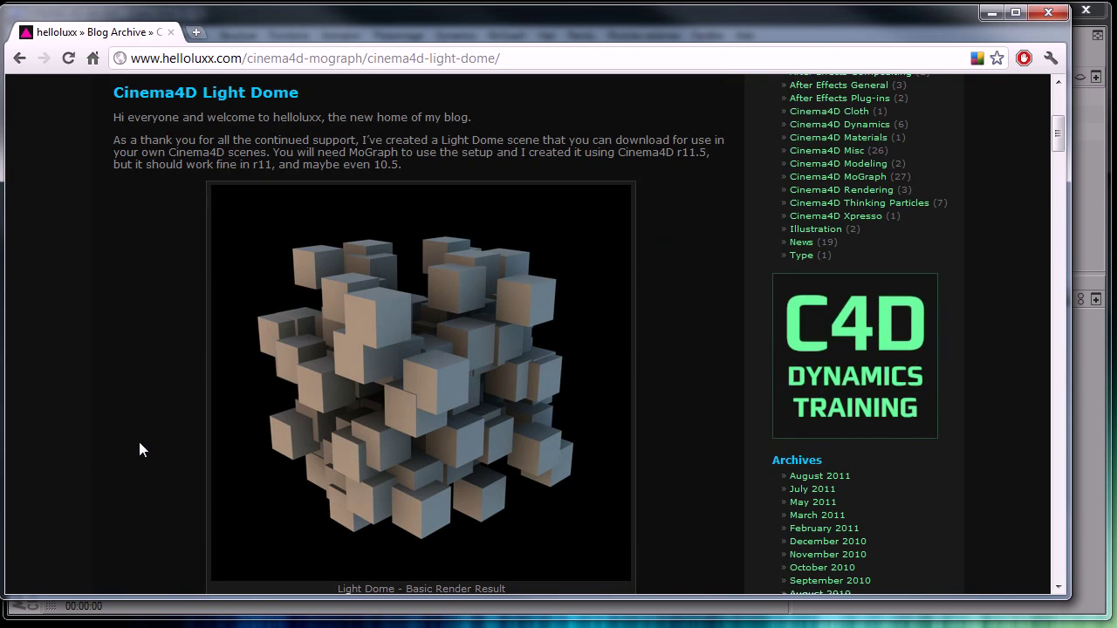
{"action": "scroll", "coordinate": [140, 443], "scroll_direction": "down", "scroll_amount": 6}
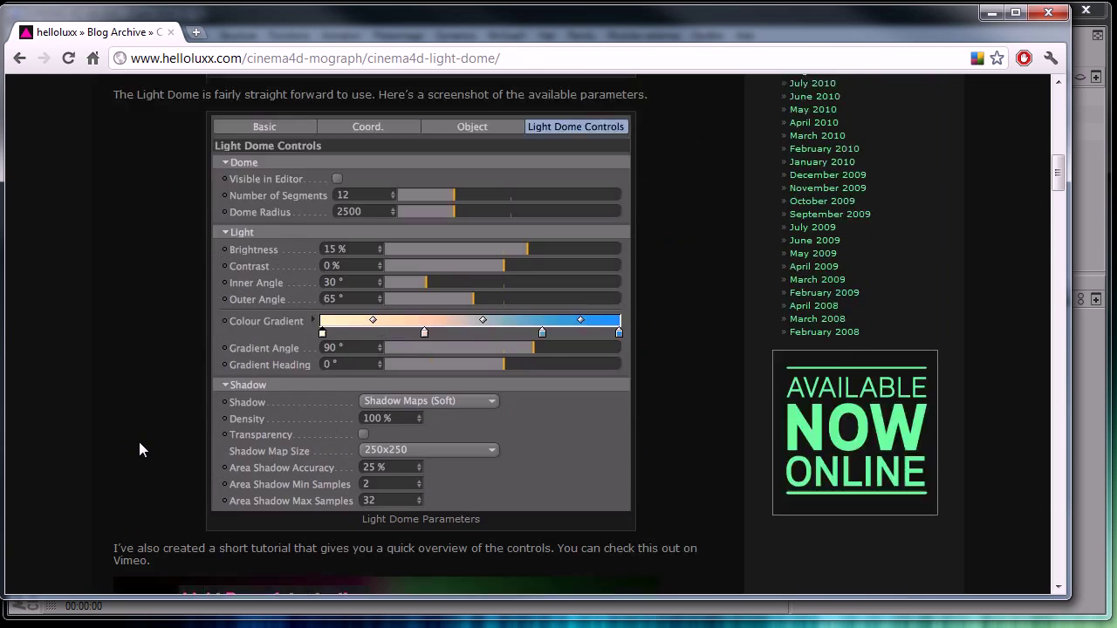
{"action": "scroll", "coordinate": [139, 442], "scroll_direction": "down", "scroll_amount": 7}
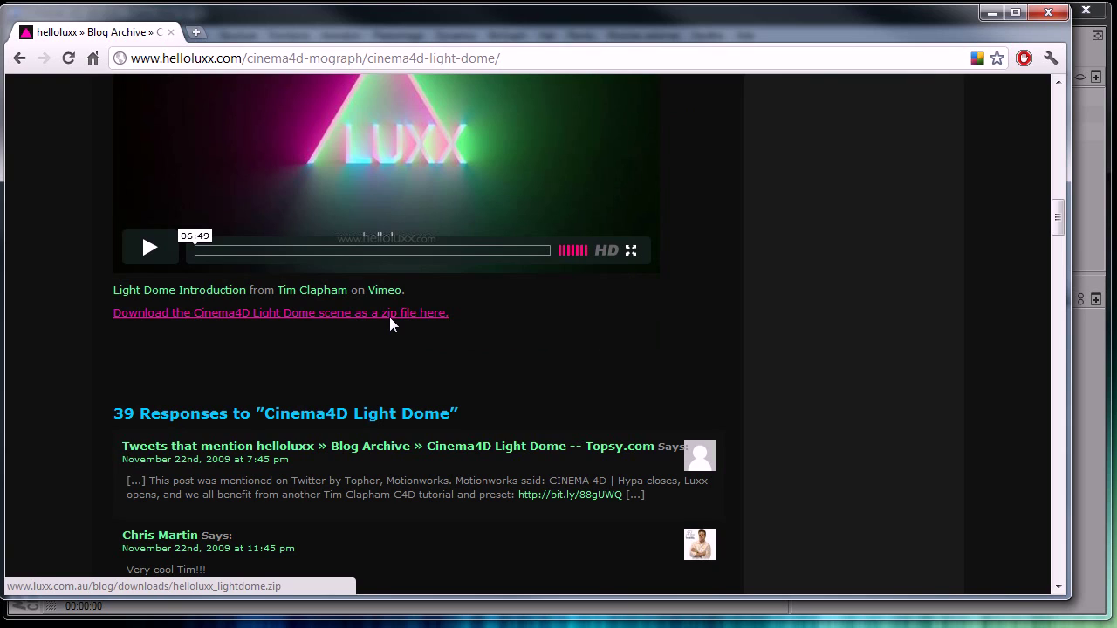
Step: Switch back to CINEMA 4D and merge the helloluxx_lightdome preset into the scene
{"action": "scroll", "coordinate": [670, 362], "scroll_direction": "up", "scroll_amount": 4}
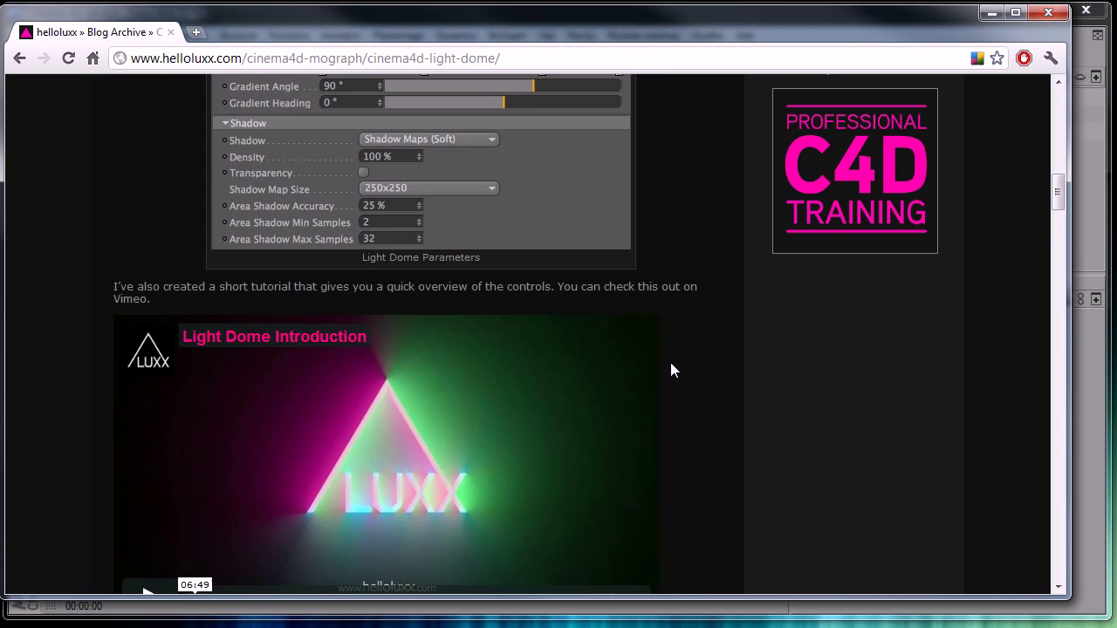
{"action": "scroll", "coordinate": [670, 370], "scroll_direction": "up", "scroll_amount": 4}
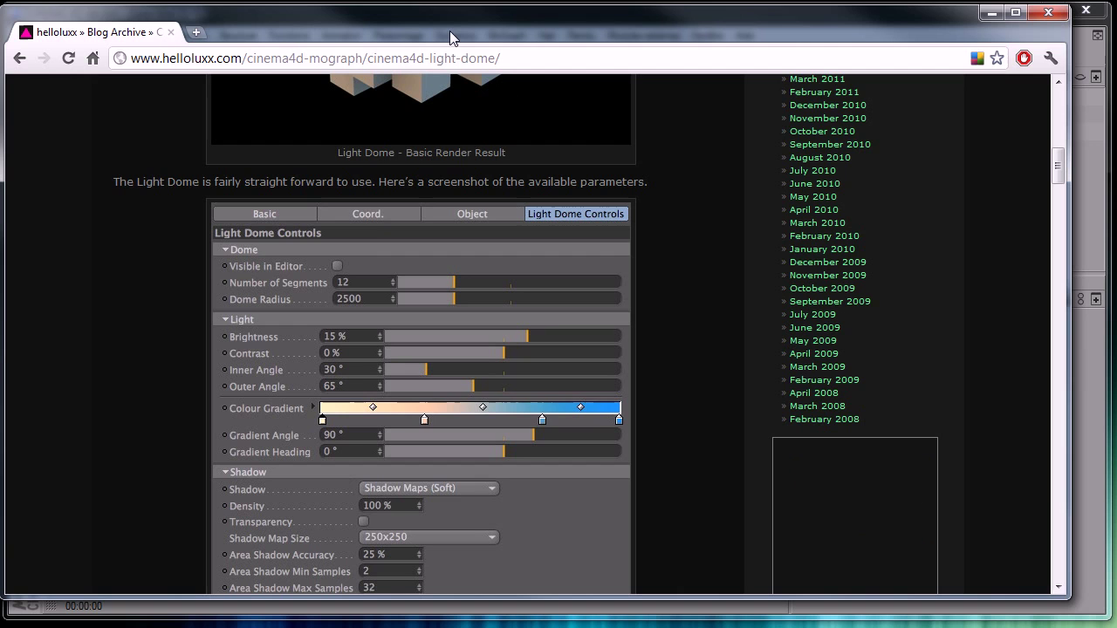
{"action": "left_click_drag", "start_coordinate": [449, 40], "coordinate": [1116, 109]}
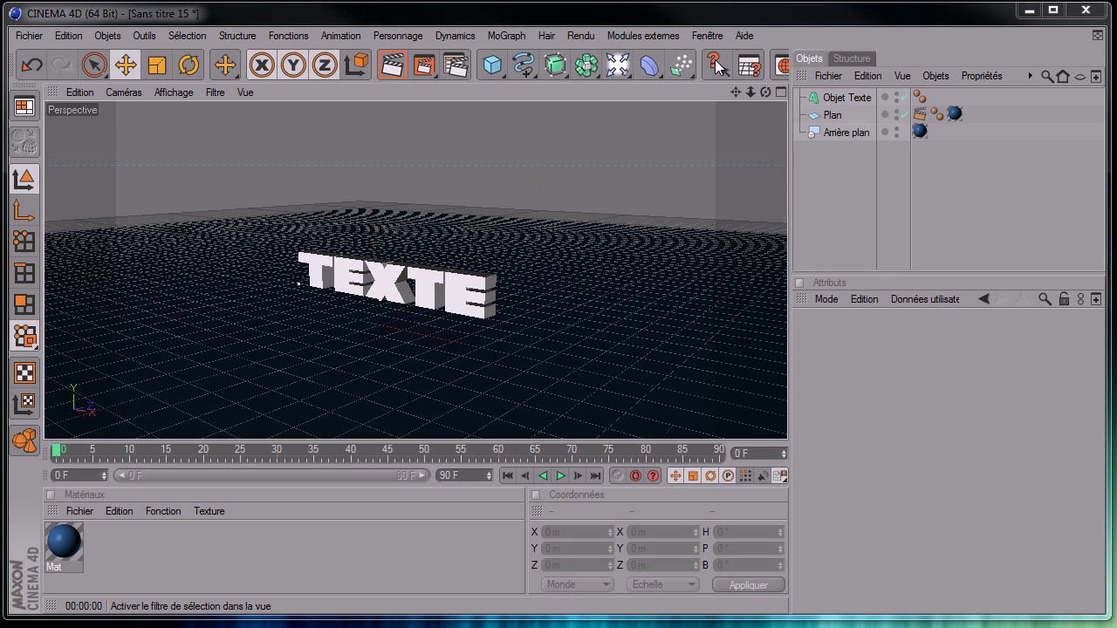
{"action": "middle_click_drag", "start_coordinate": [697, 67], "coordinate": [375, 73]}
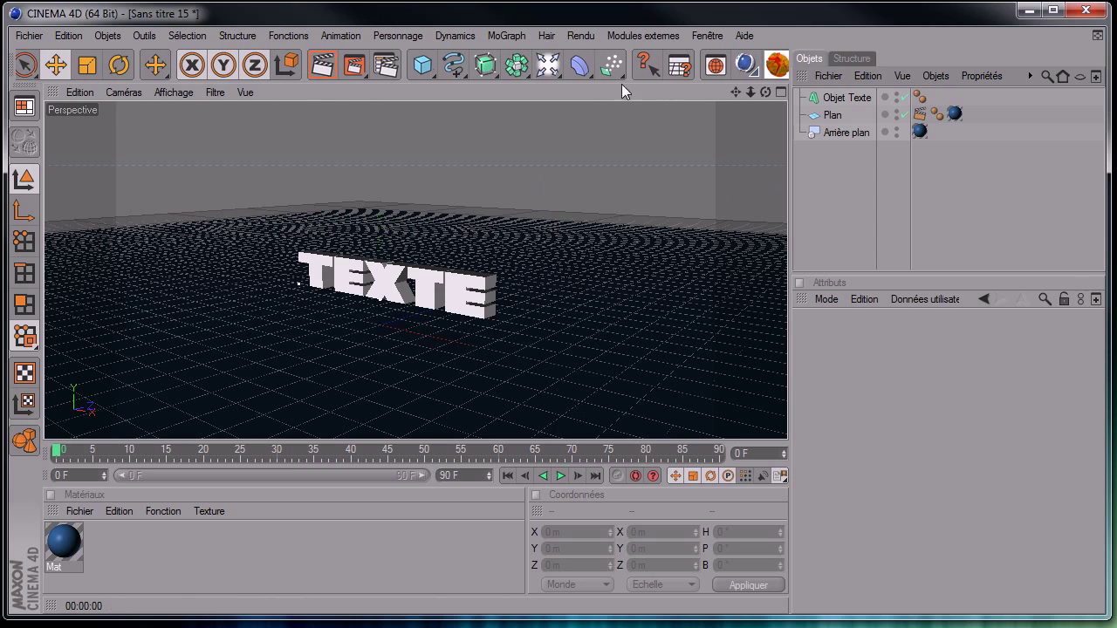
{"action": "left_click", "coordinate": [742, 63]}
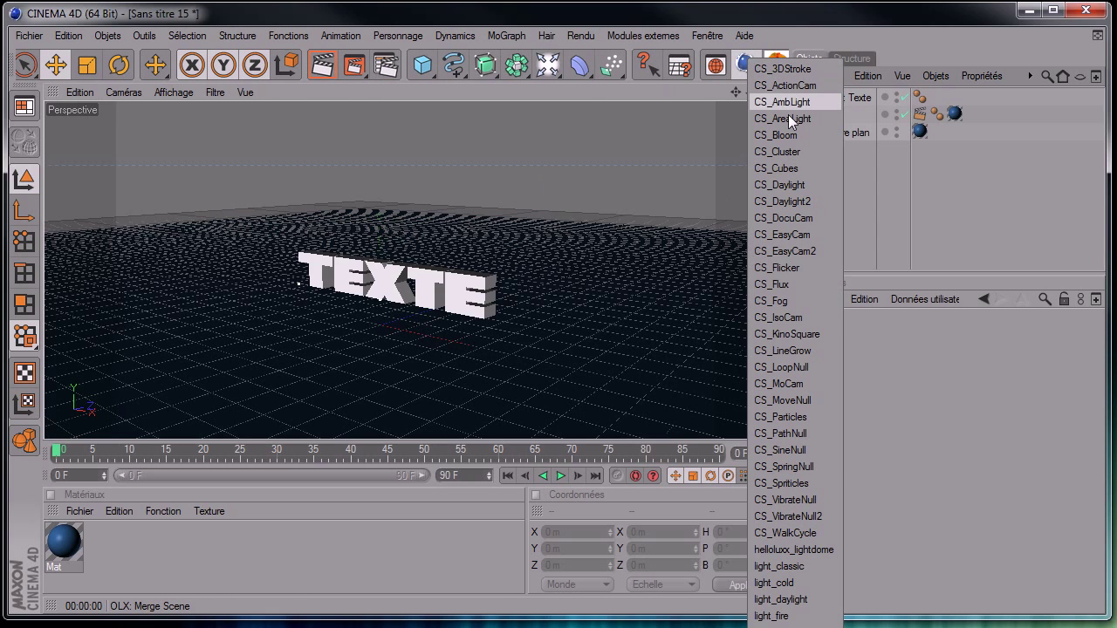
{"action": "left_click", "coordinate": [808, 550]}
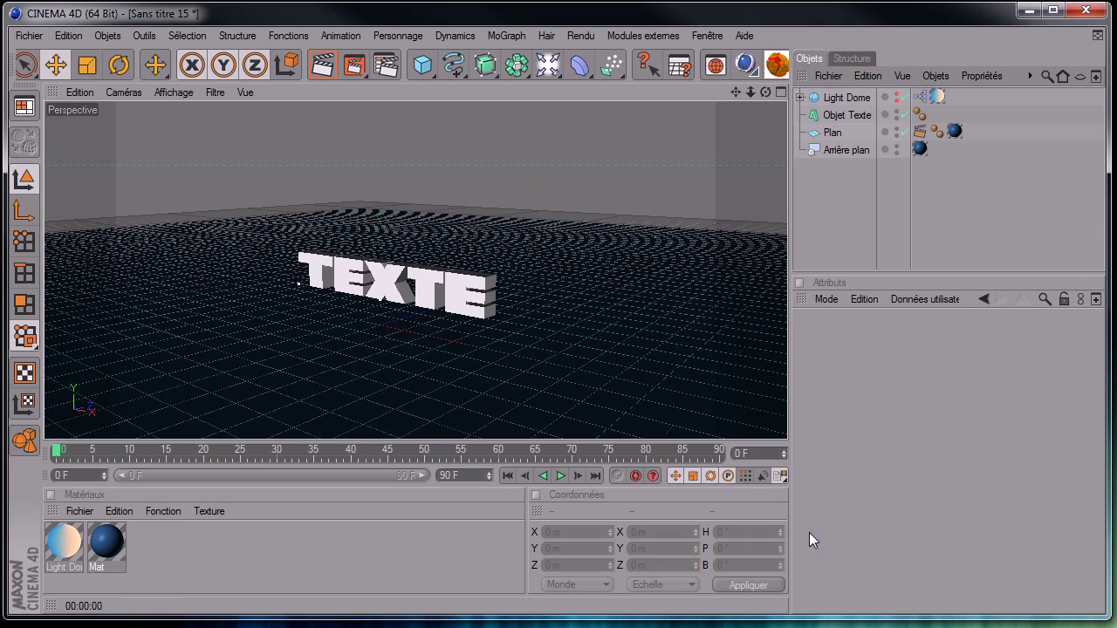
Step: Examine the Light Dome's material and its dome, light and shadow parameters in the Light Dome Controls
{"action": "left_click", "coordinate": [829, 100]}
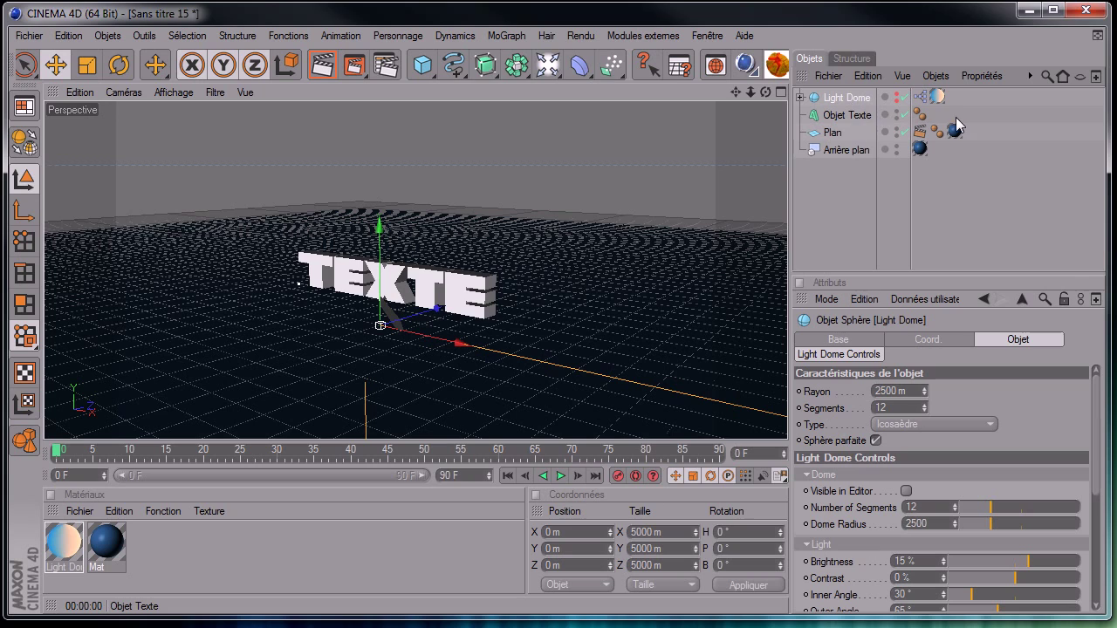
{"action": "left_click", "coordinate": [61, 548]}
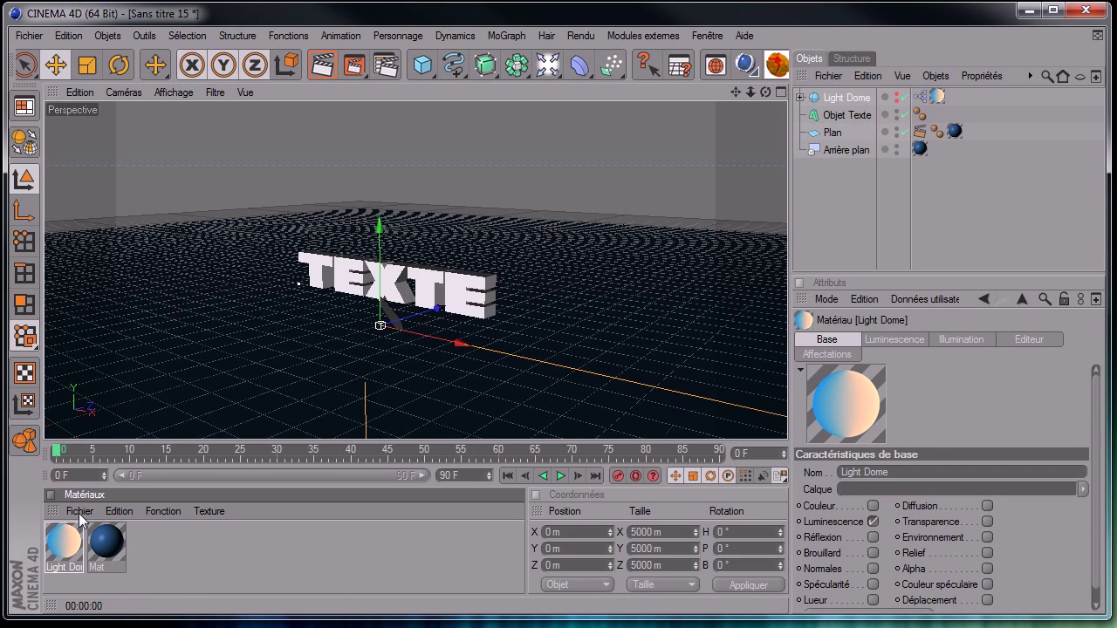
{"action": "left_click", "coordinate": [842, 101]}
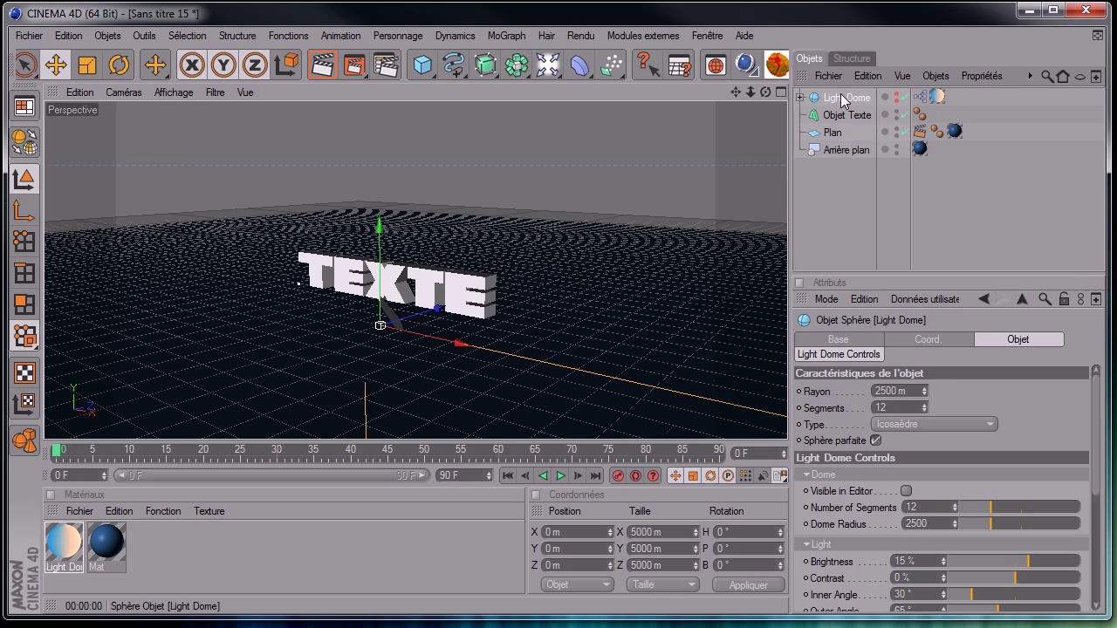
{"action": "left_click", "coordinate": [876, 356]}
{"action": "scroll", "coordinate": [1098, 400], "scroll_direction": "down", "scroll_amount": 3}
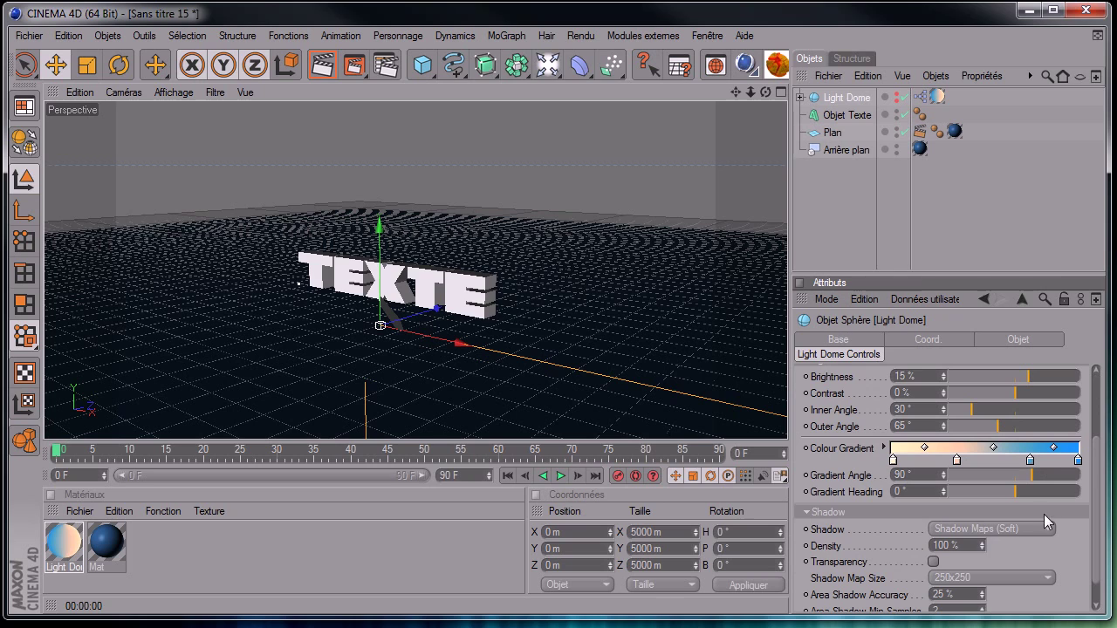
{"action": "scroll", "coordinate": [986, 393], "scroll_direction": "up", "scroll_amount": 3}
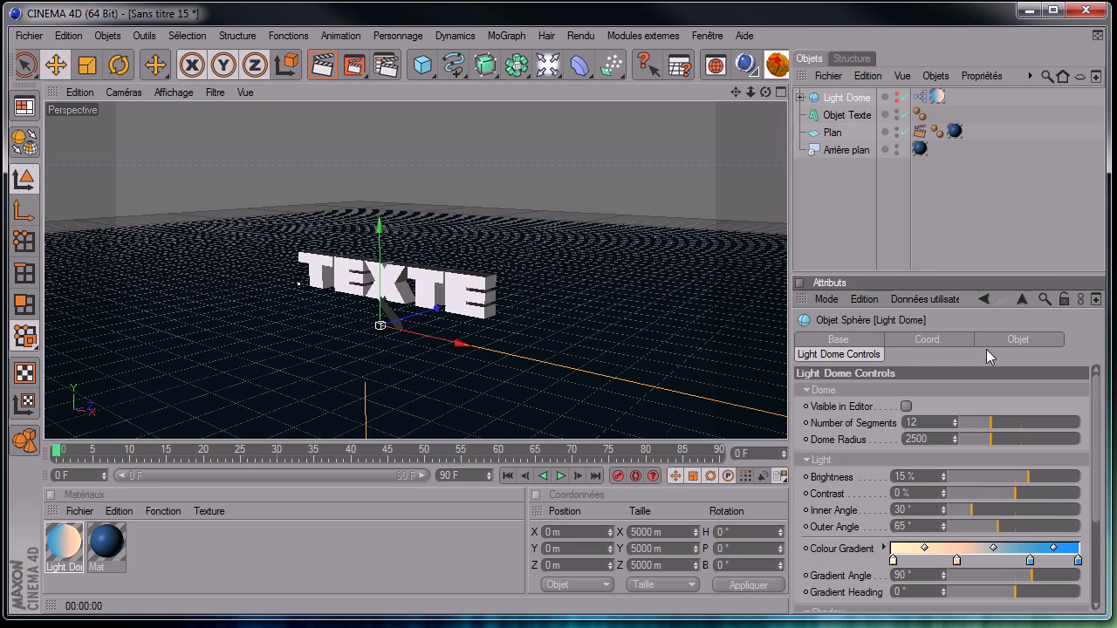
Step: Render the view with the Light Dome lighting, both from the current distance and closer to the text
{"action": "left_click", "coordinate": [858, 207]}
{"action": "left_click", "coordinate": [325, 68]}
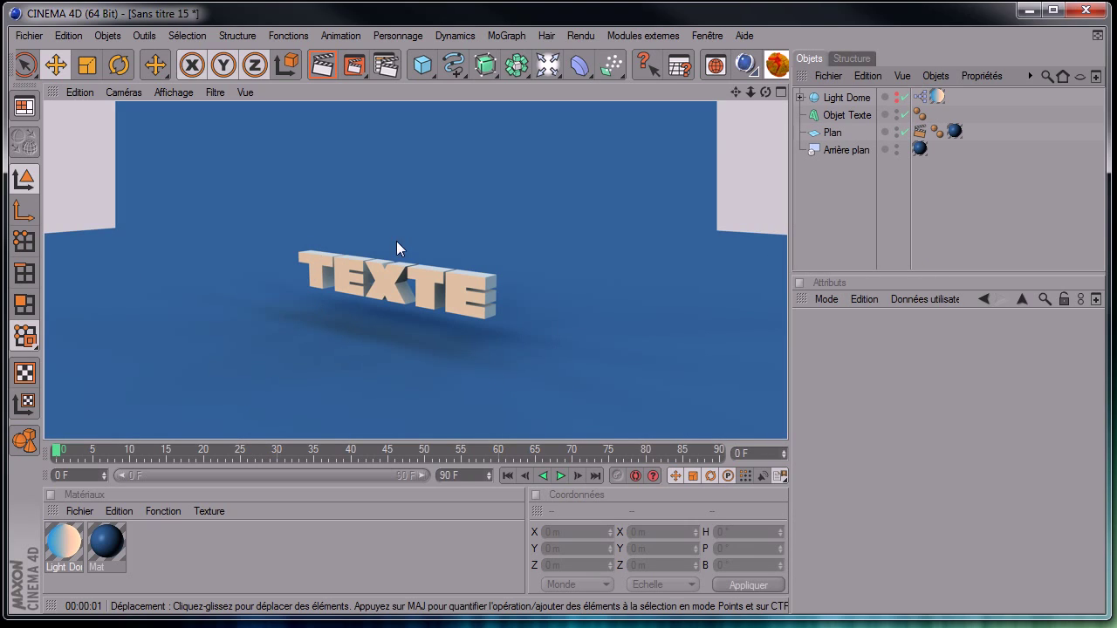
{"action": "left_click_drag", "start_coordinate": [749, 92], "coordinate": [349, 77]}
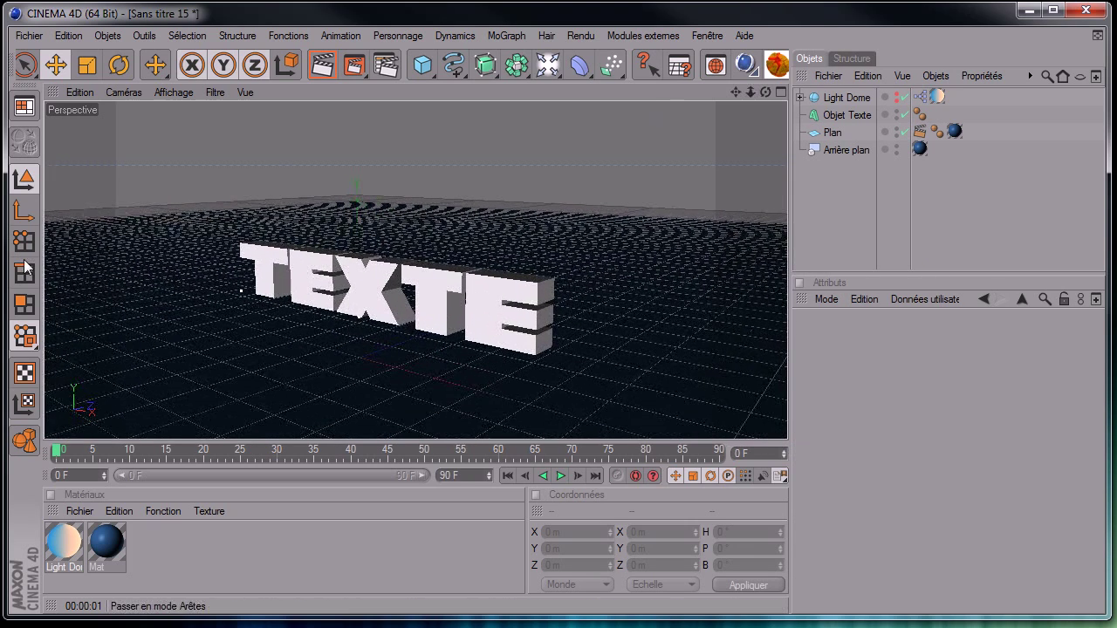
{"action": "left_click", "coordinate": [314, 77]}
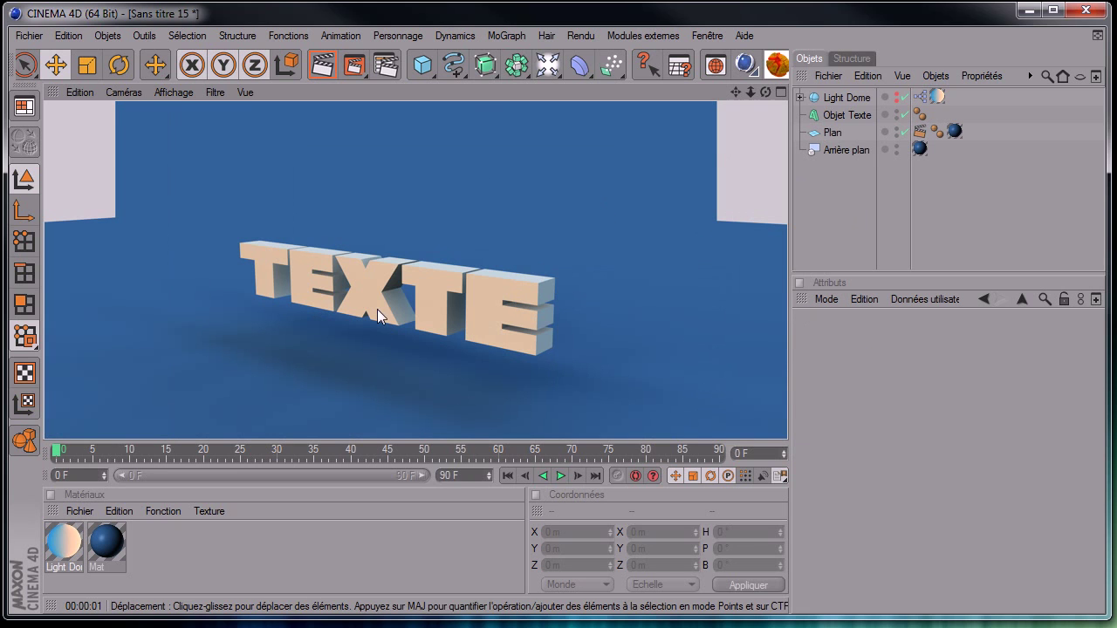
Step: Set both the start and end caps of the text object to "Couvercle et biseau"
{"action": "left_click", "coordinate": [851, 115]}
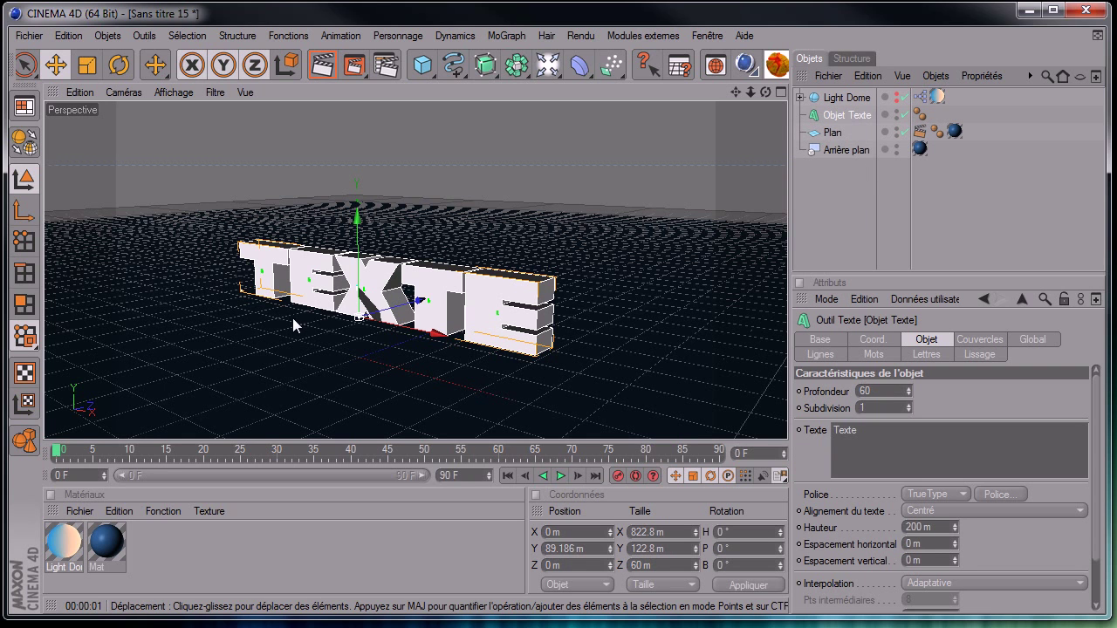
{"action": "left_click", "coordinate": [971, 342]}
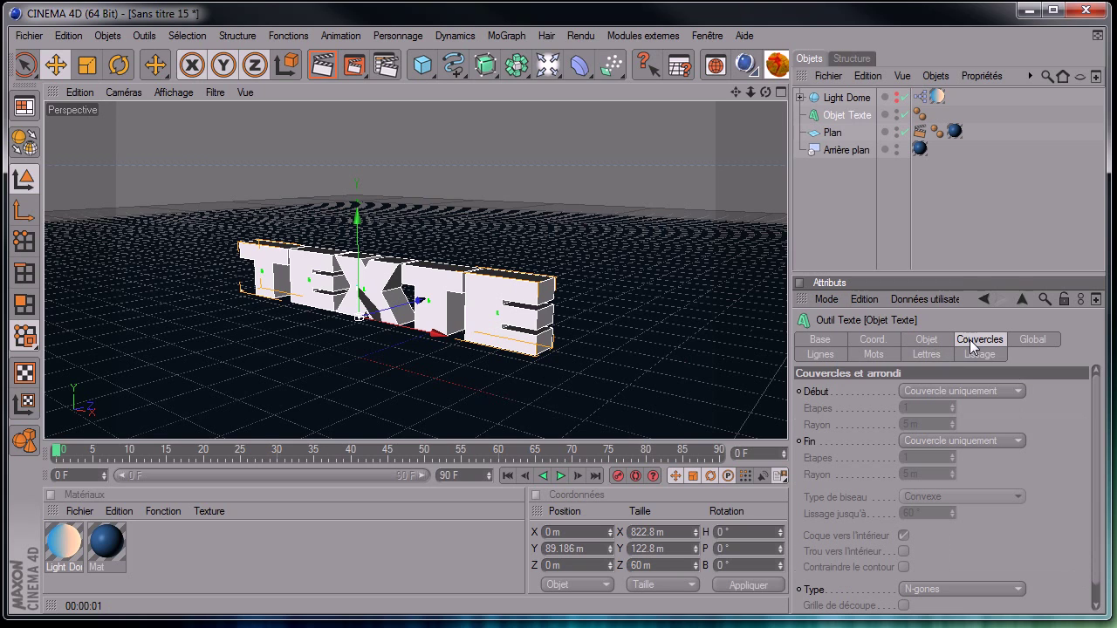
{"action": "left_click", "coordinate": [944, 390]}
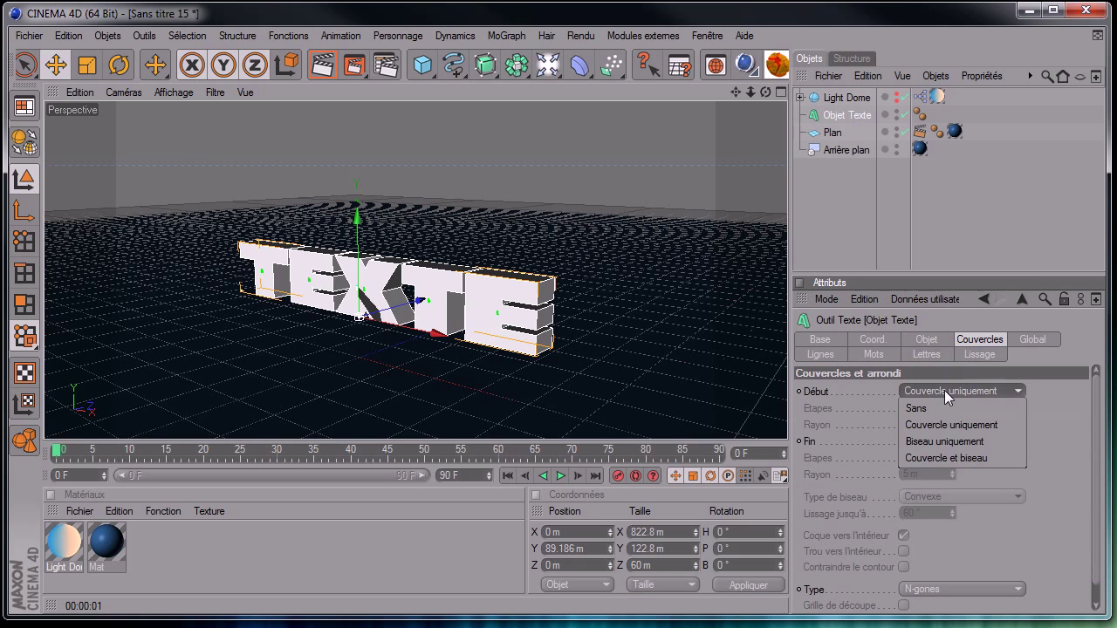
{"action": "left_click", "coordinate": [953, 459]}
{"action": "left_click", "coordinate": [961, 442]}
{"action": "left_click", "coordinate": [961, 512]}
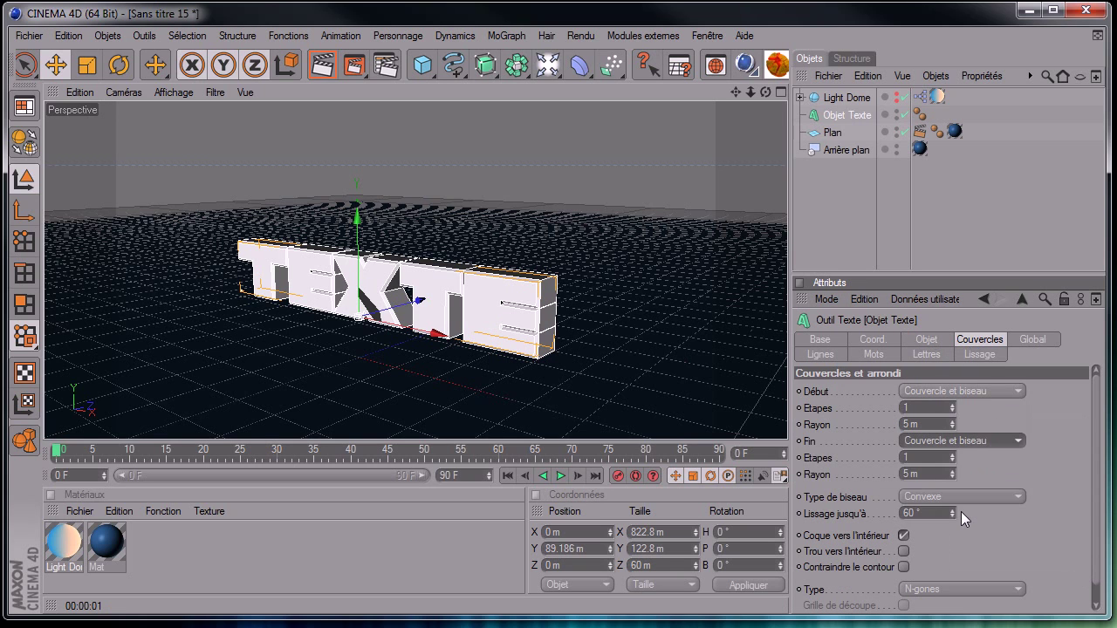
Step: Set the bevels of the text's start and end caps to 3 steps with a 0.5 m radius
{"action": "left_click", "coordinate": [948, 408]}
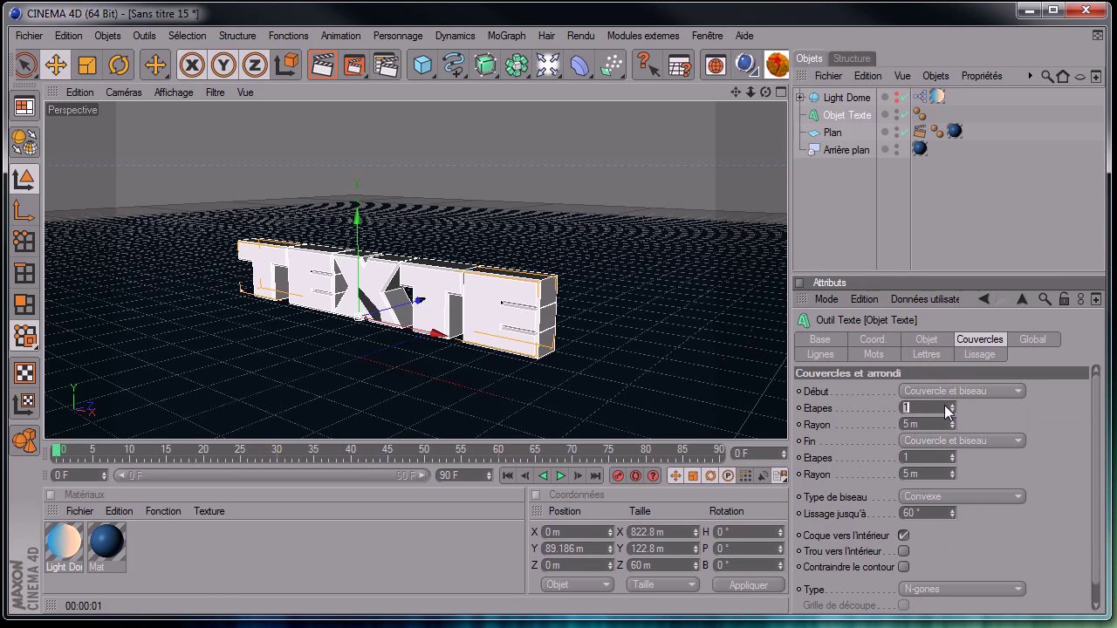
{"action": "type", "text": "3"}
{"action": "left_click", "coordinate": [937, 423]}
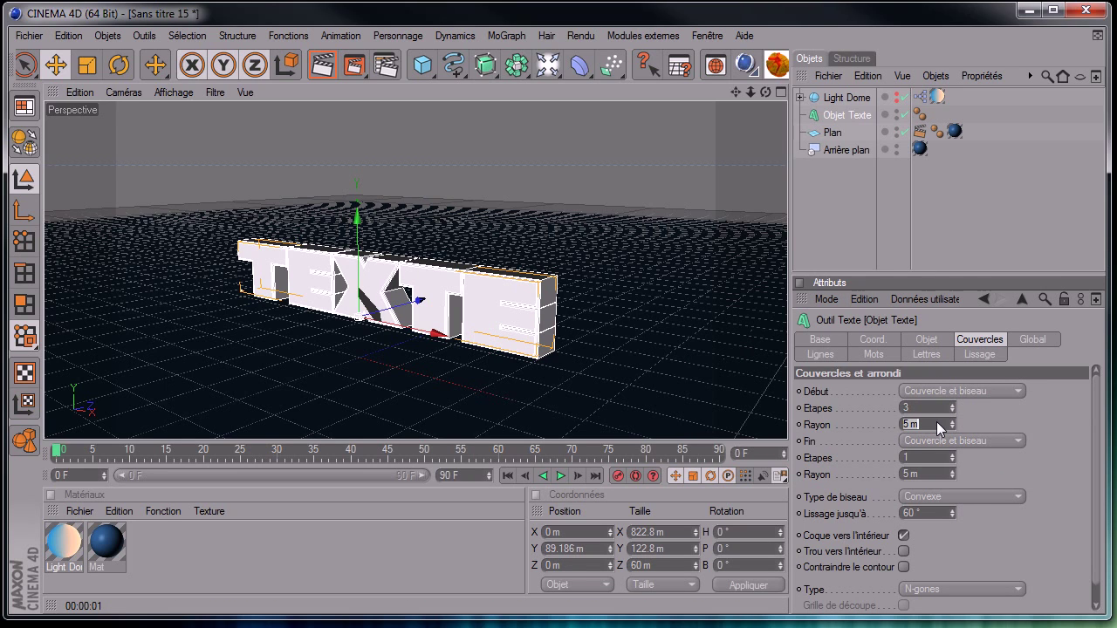
{"action": "type", "text": "0.5"}
{"action": "left_click", "coordinate": [933, 441]}
{"action": "left_click", "coordinate": [933, 439]}
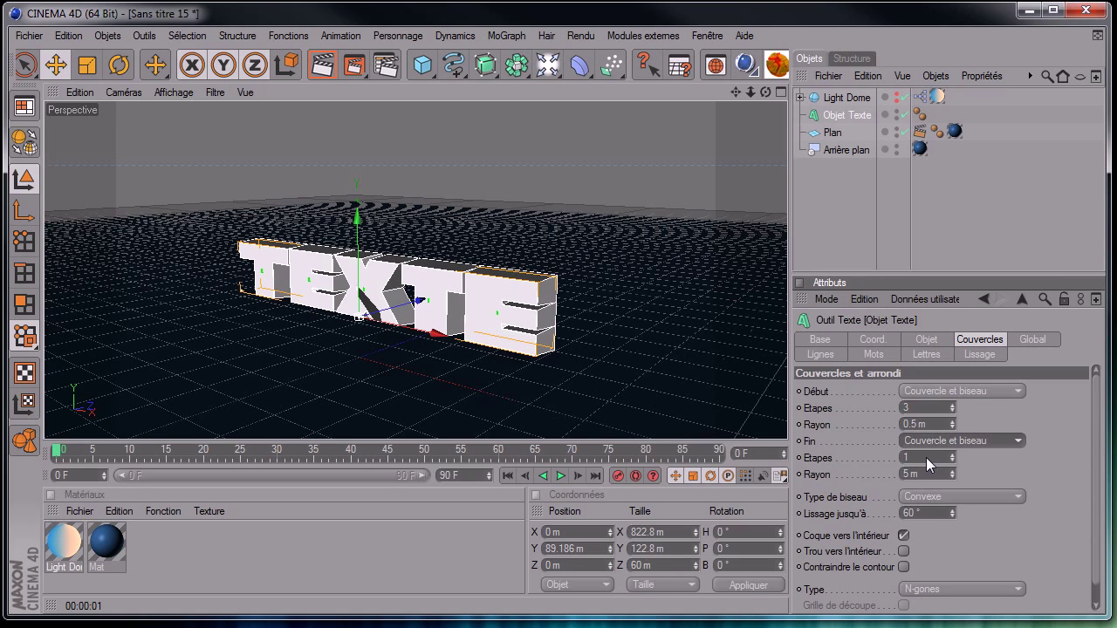
{"action": "left_click", "coordinate": [927, 456]}
{"action": "type", "text": "0"}
{"action": "key", "text": "Return"}
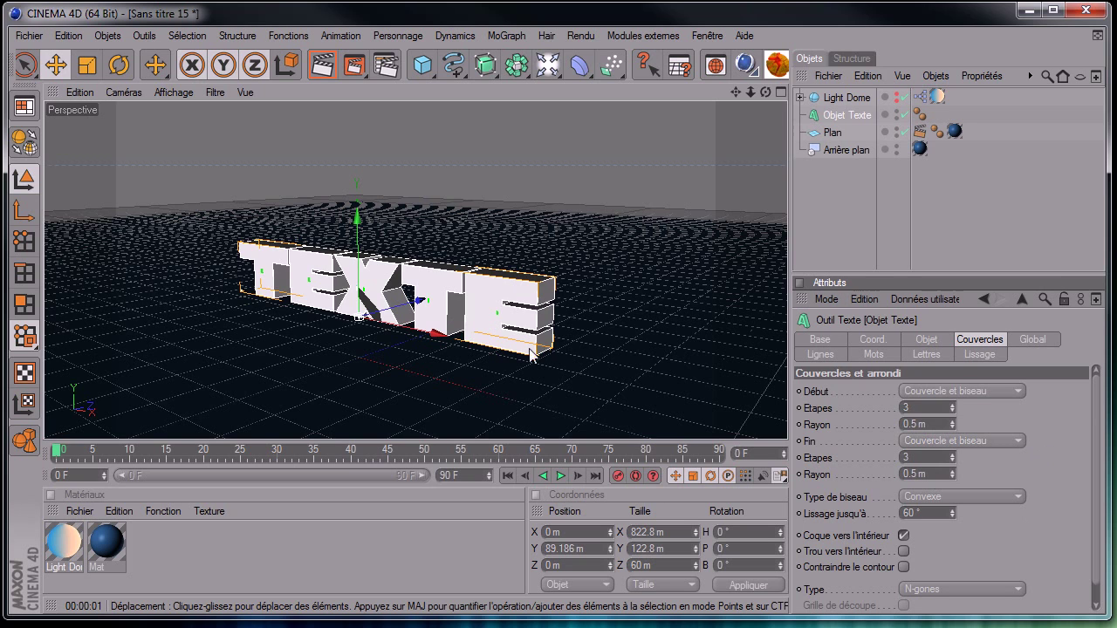
Step: Render the view from a slightly higher angle to check the bevelled text
{"action": "left_click", "coordinate": [846, 234]}
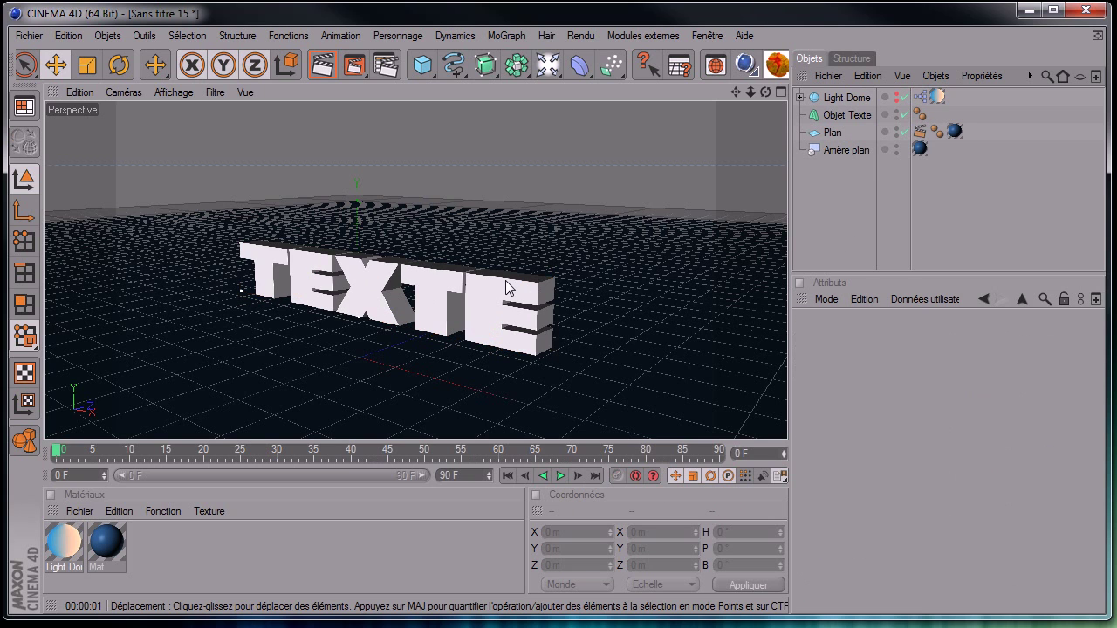
{"action": "left_click_drag", "start_coordinate": [765, 92], "coordinate": [788, 439]}
{"action": "left_click", "coordinate": [322, 64]}
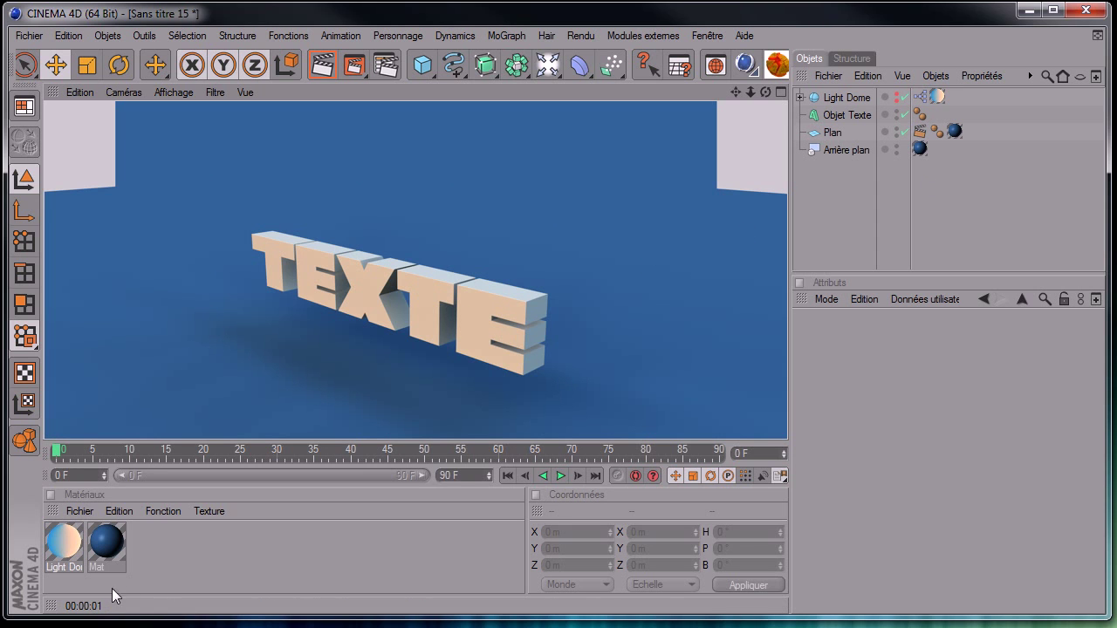
Step: Turn off specularity on the blue backdrop material and enable reflection with an intensity of 7%
{"action": "left_click", "coordinate": [117, 547]}
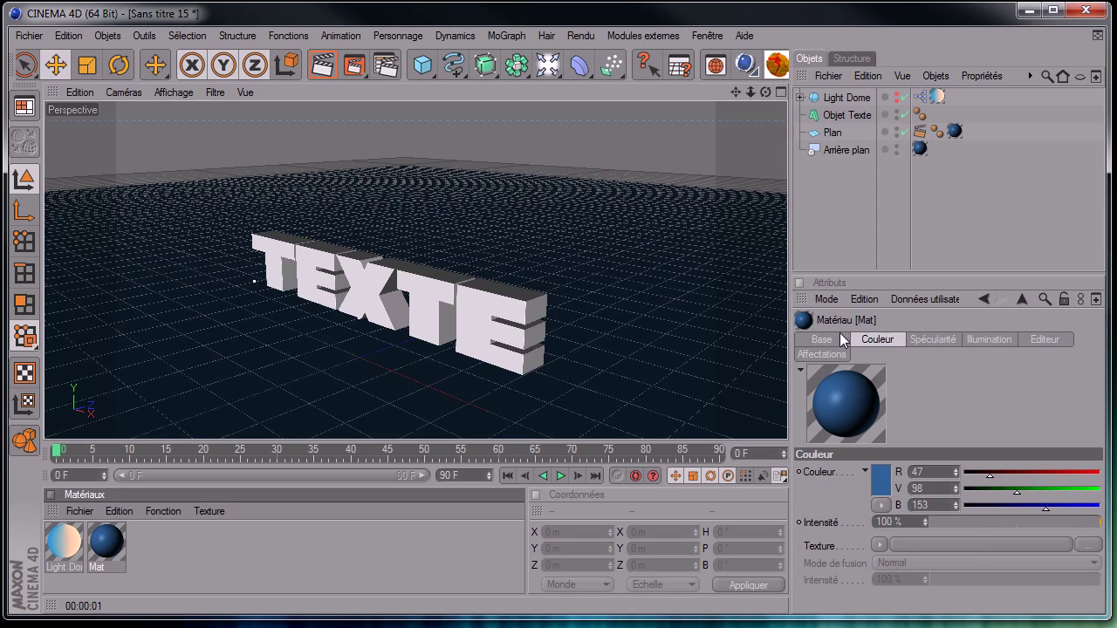
{"action": "left_click", "coordinate": [838, 340]}
{"action": "left_click", "coordinate": [873, 583]}
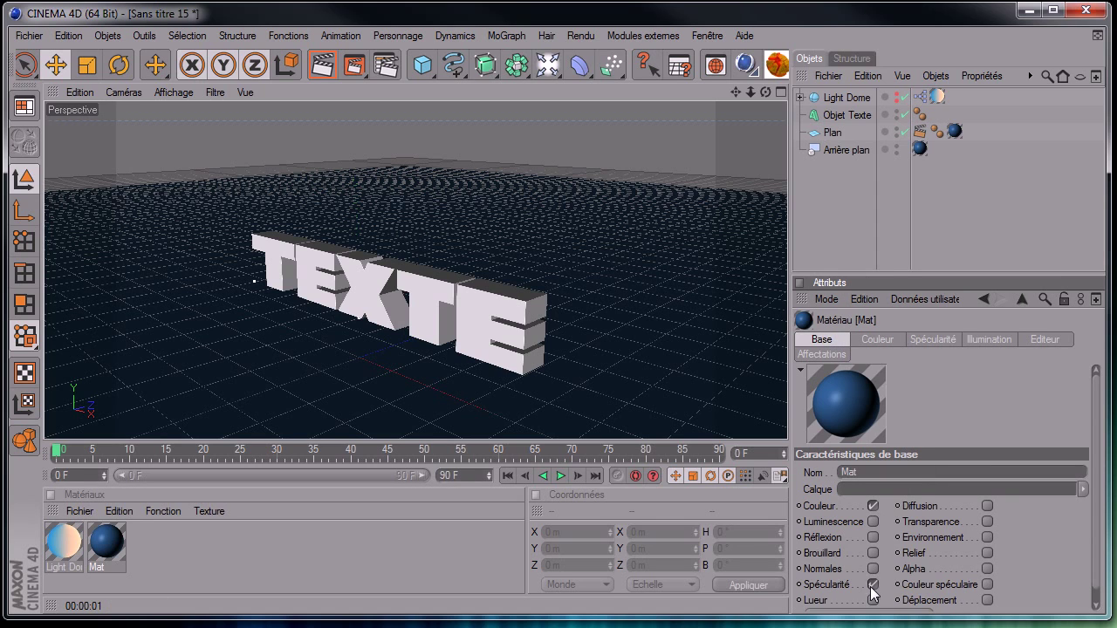
{"action": "left_click", "coordinate": [873, 523]}
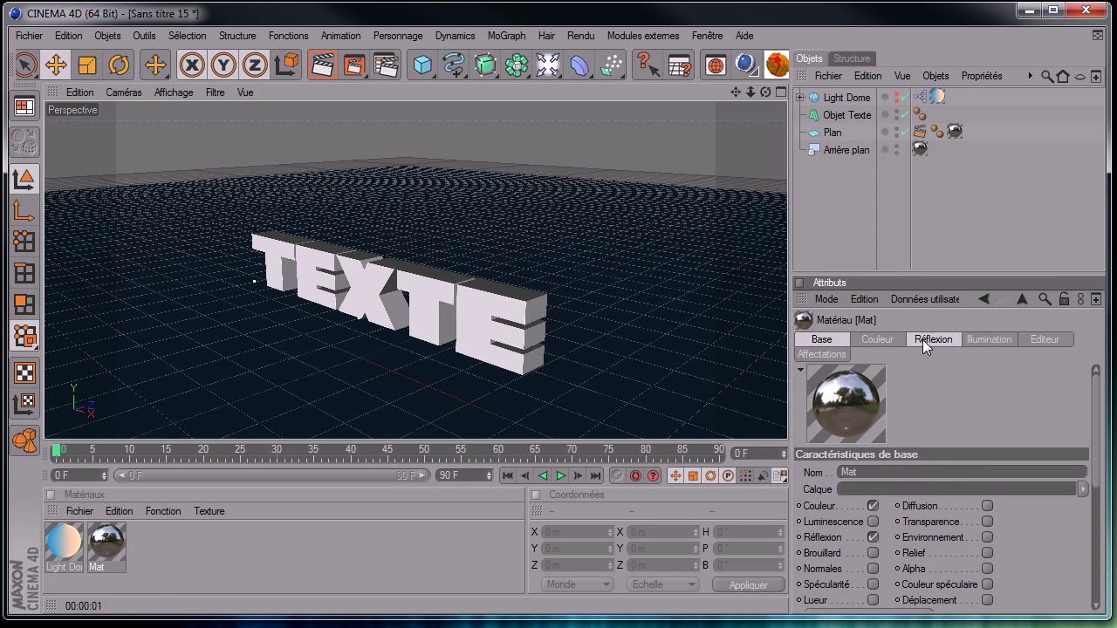
{"action": "left_click", "coordinate": [926, 343]}
{"action": "left_click", "coordinate": [950, 523]}
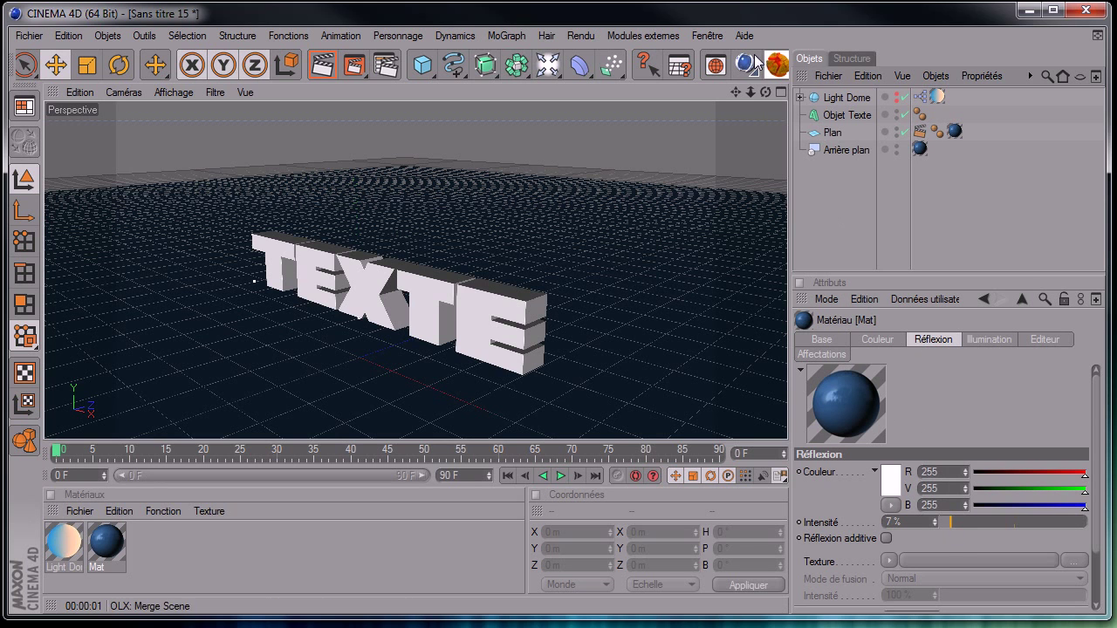
Step: Render the text's reflection on the floor from a close view and from a more distant angle
{"action": "left_click_drag", "start_coordinate": [736, 90], "coordinate": [788, 438]}
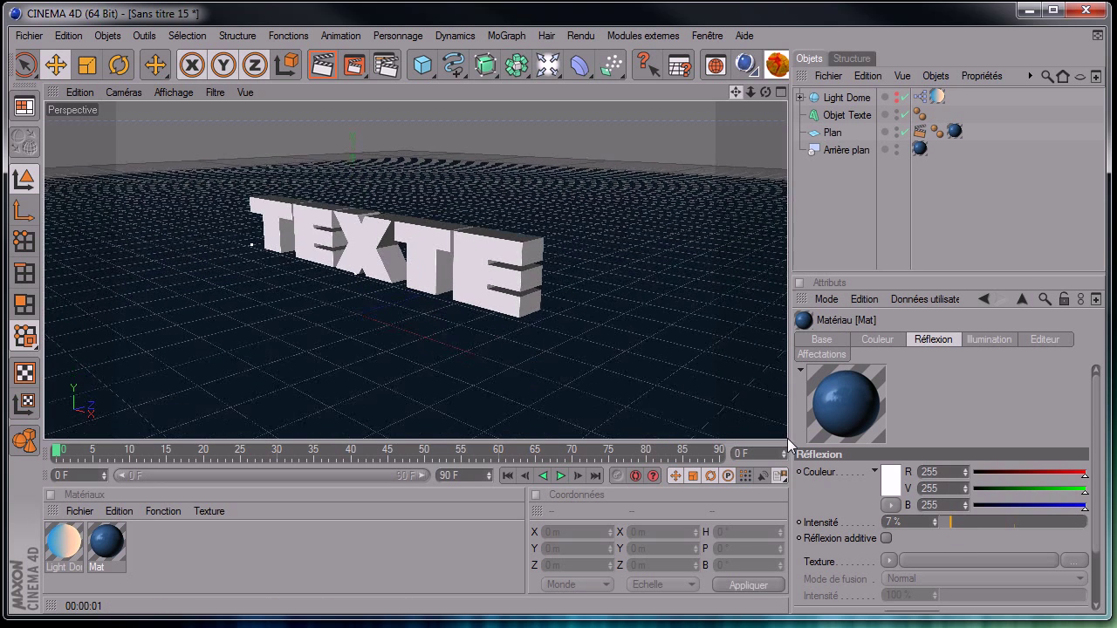
{"action": "left_click", "coordinate": [333, 66]}
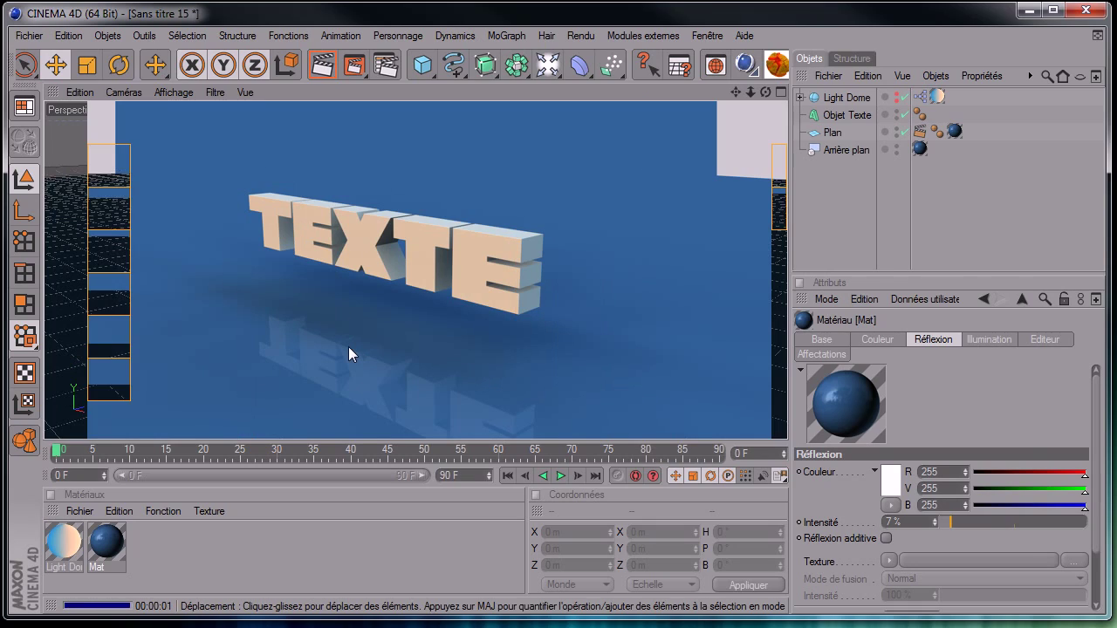
{"action": "left_click_drag", "start_coordinate": [763, 90], "coordinate": [787, 439]}
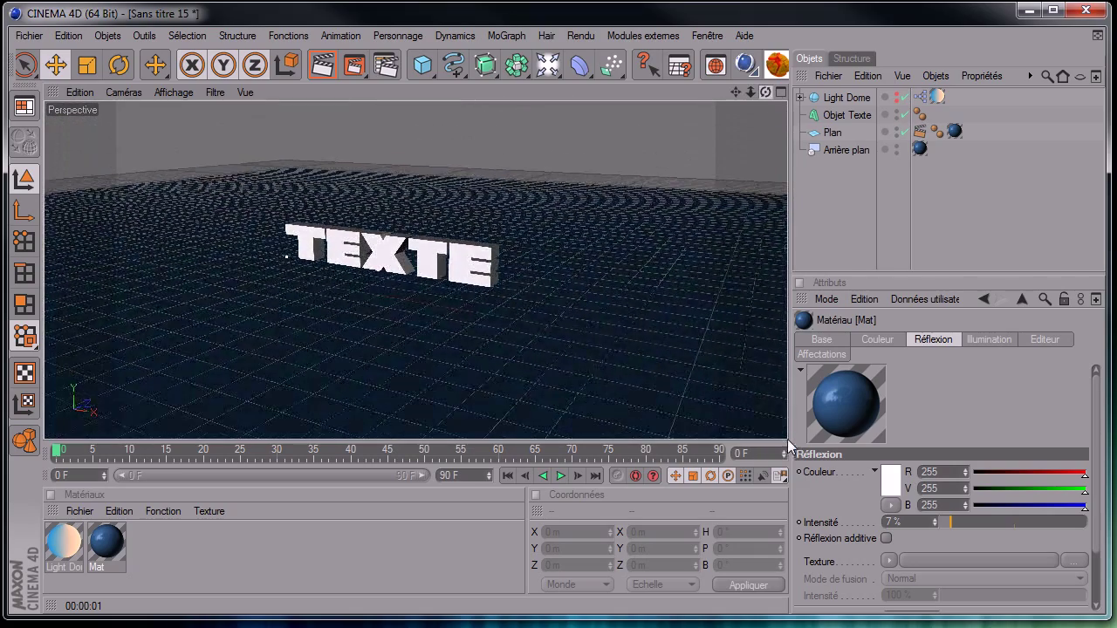
{"action": "left_click", "coordinate": [320, 67]}
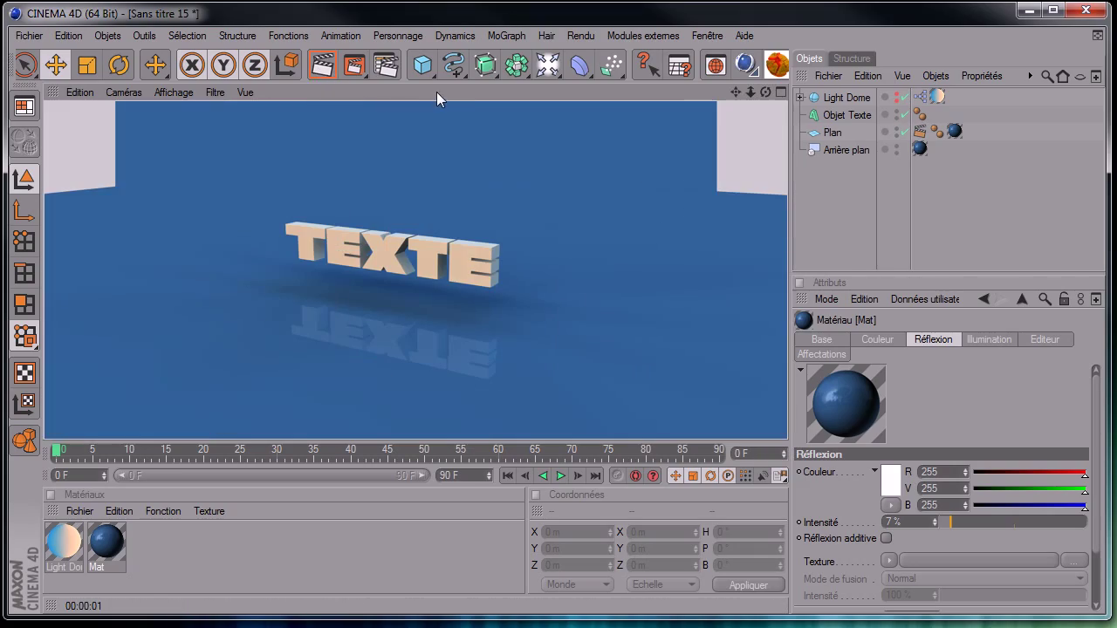
Step: Move the text object to about 221 m on X and 164 m on Y
{"action": "left_click", "coordinate": [848, 117]}
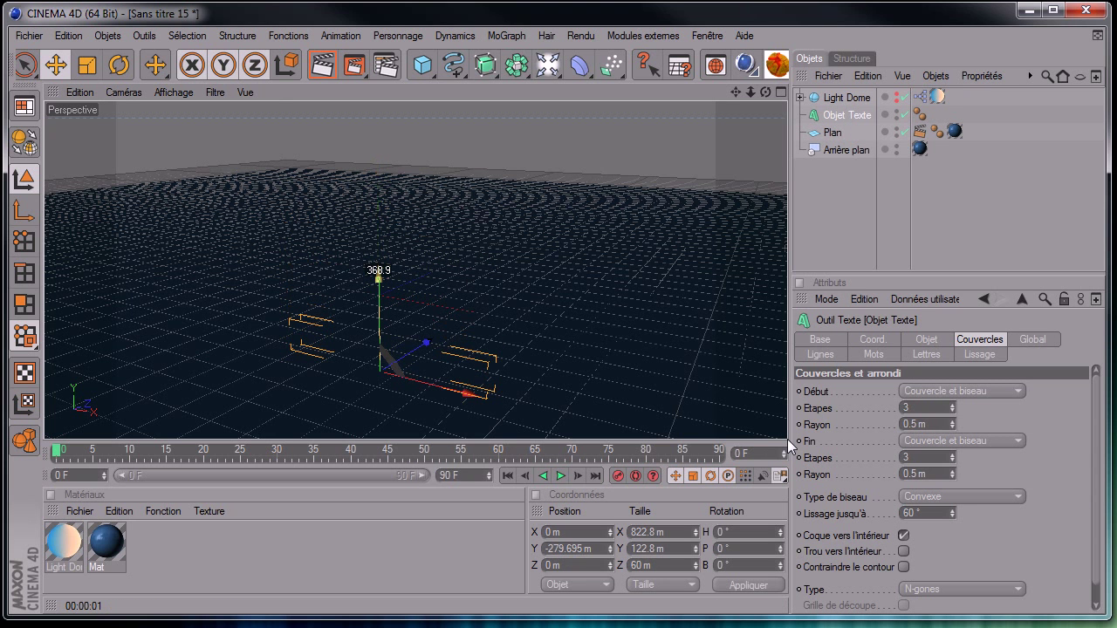
{"action": "left_click_drag", "start_coordinate": [378, 278], "coordinate": [376, 161]}
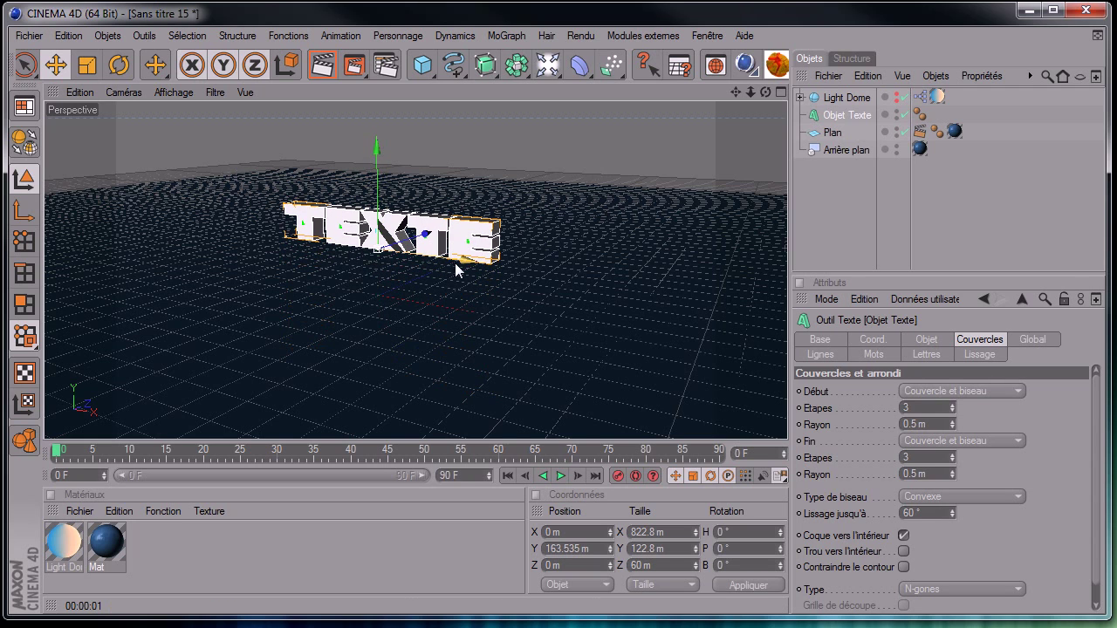
{"action": "left_click_drag", "start_coordinate": [454, 263], "coordinate": [656, 276]}
{"action": "left_click_drag", "start_coordinate": [788, 446], "coordinate": [466, 260]}
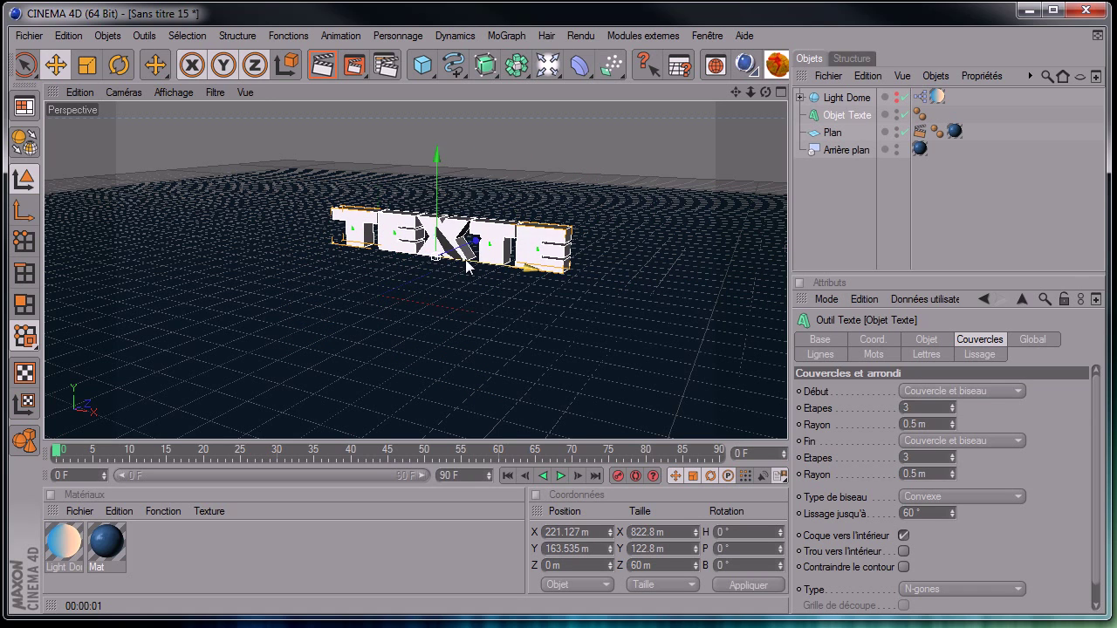
Step: Undo the last move of the text object and clear the selection
{"action": "key", "text": "ctrl+z"}
{"action": "left_click", "coordinate": [804, 247]}
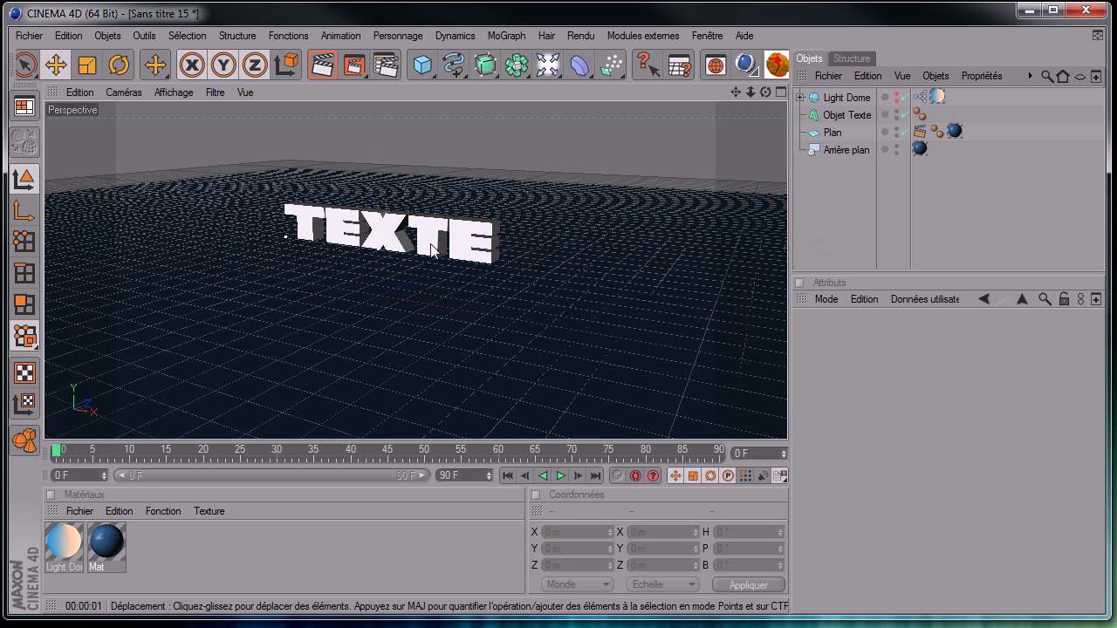
{"action": "left_click", "coordinate": [510, 36]}
{"action": "left_click", "coordinate": [844, 194]}
Step: Add a MoGraph simple effector (Effecteur simple) linked to the text object
{"action": "left_click", "coordinate": [824, 115]}
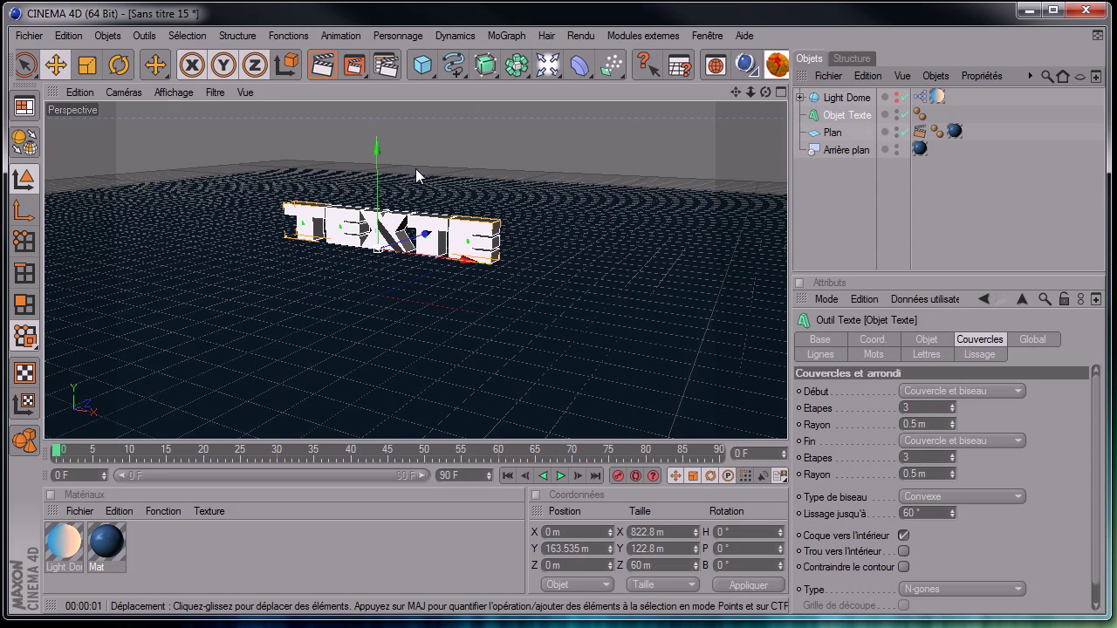
{"action": "left_click", "coordinate": [510, 36]}
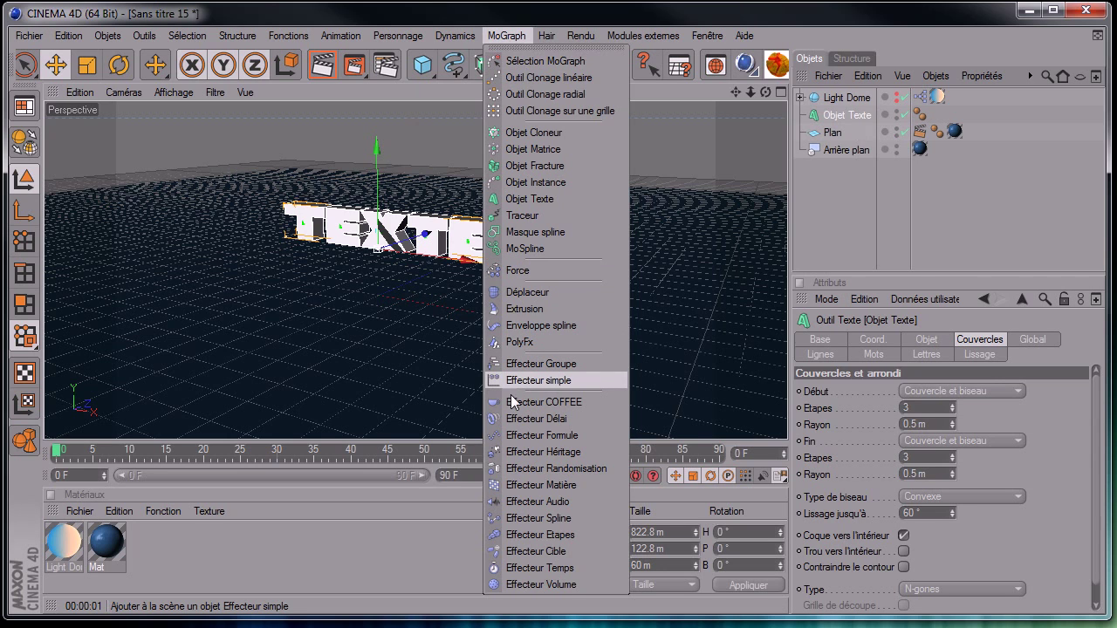
{"action": "left_click", "coordinate": [545, 380]}
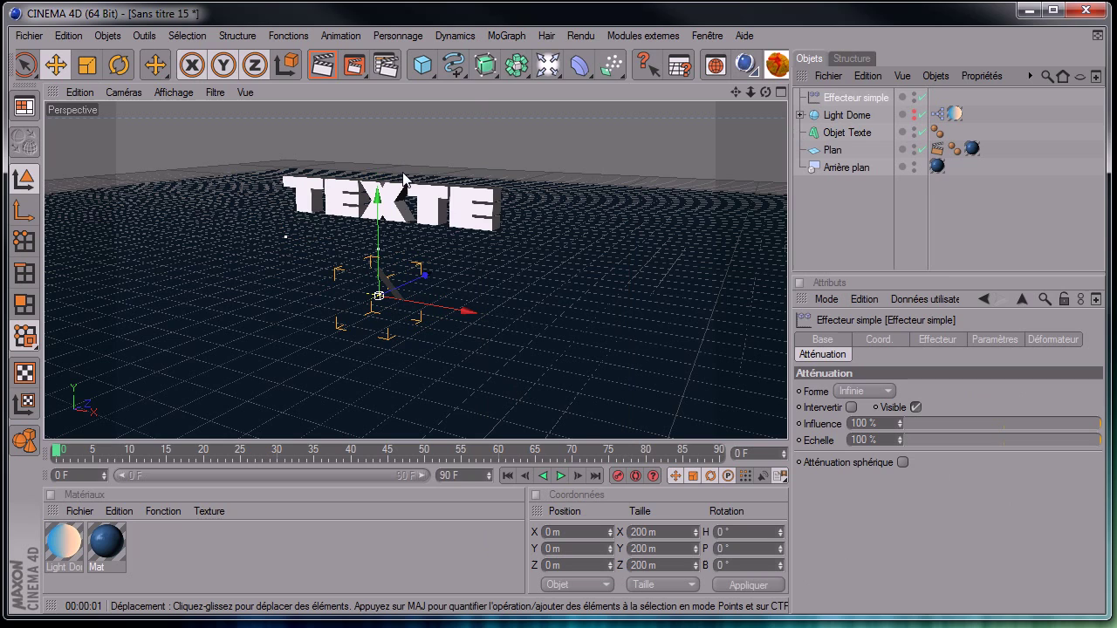
Step: Set the simple effector's Y position offset to 0 m and turn off its Position transformation
{"action": "left_click", "coordinate": [937, 339]}
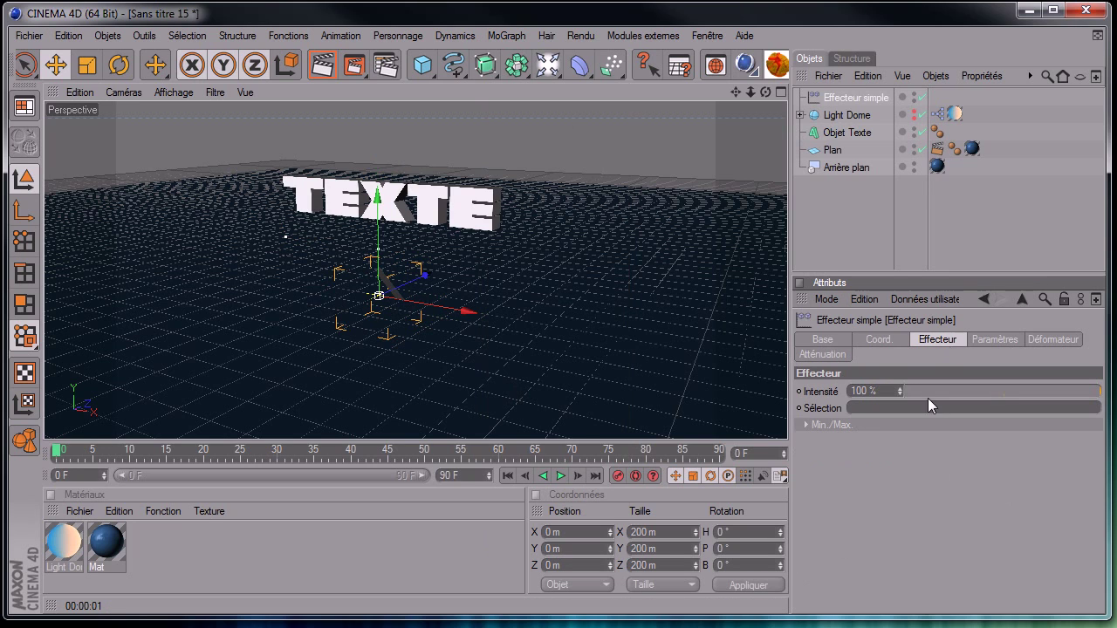
{"action": "left_click", "coordinate": [991, 339]}
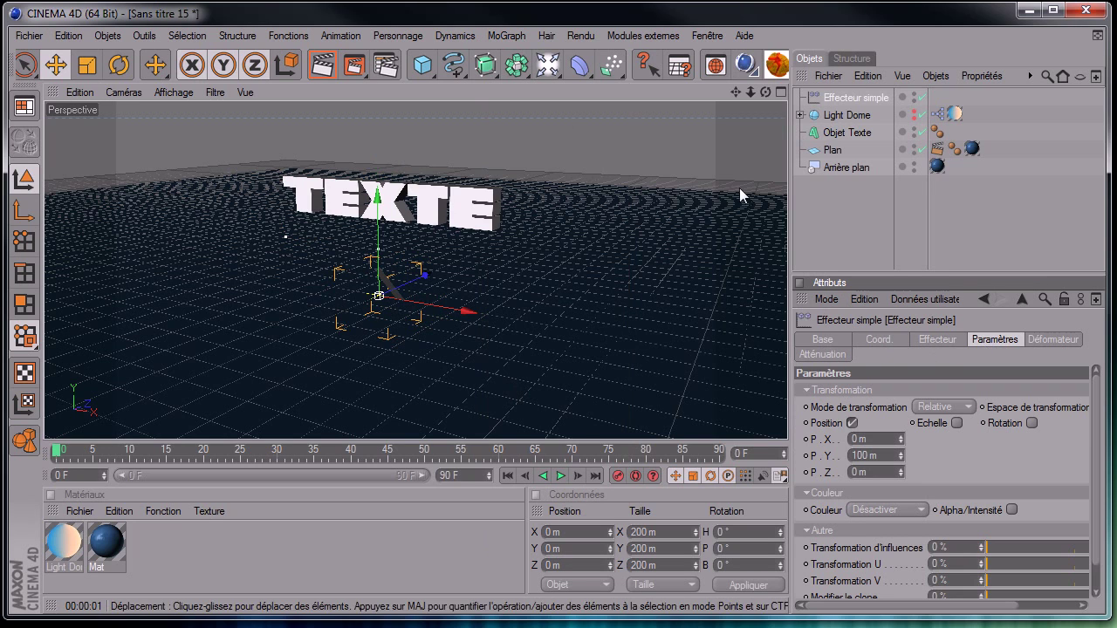
{"action": "double_click", "coordinate": [864, 455]}
{"action": "type", "text": "0"}
{"action": "key", "text": "Return"}
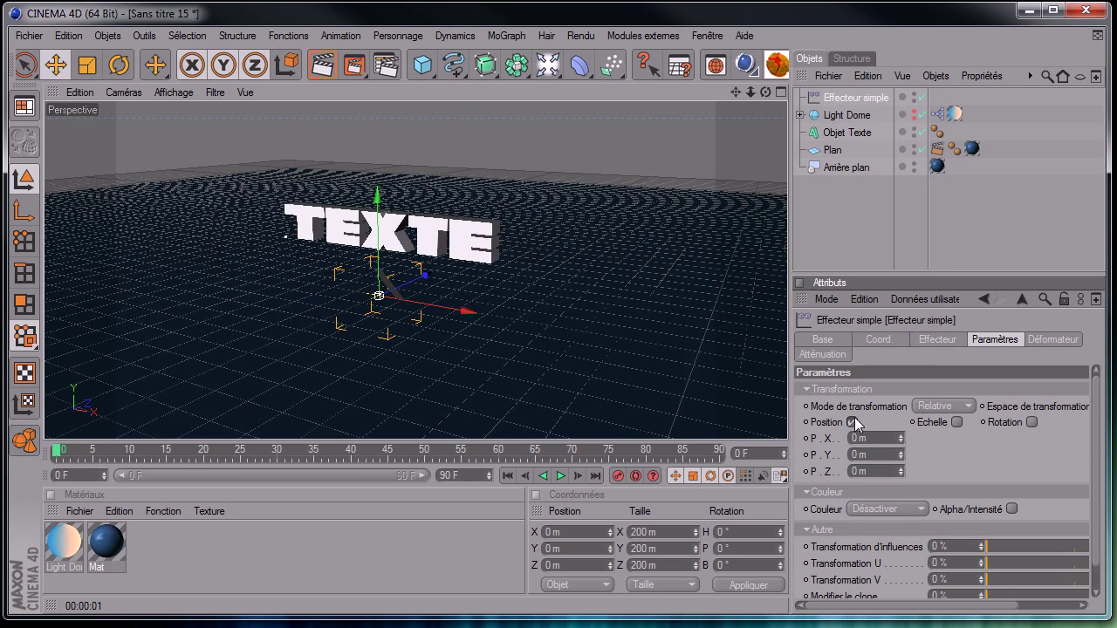
{"action": "left_click", "coordinate": [853, 422]}
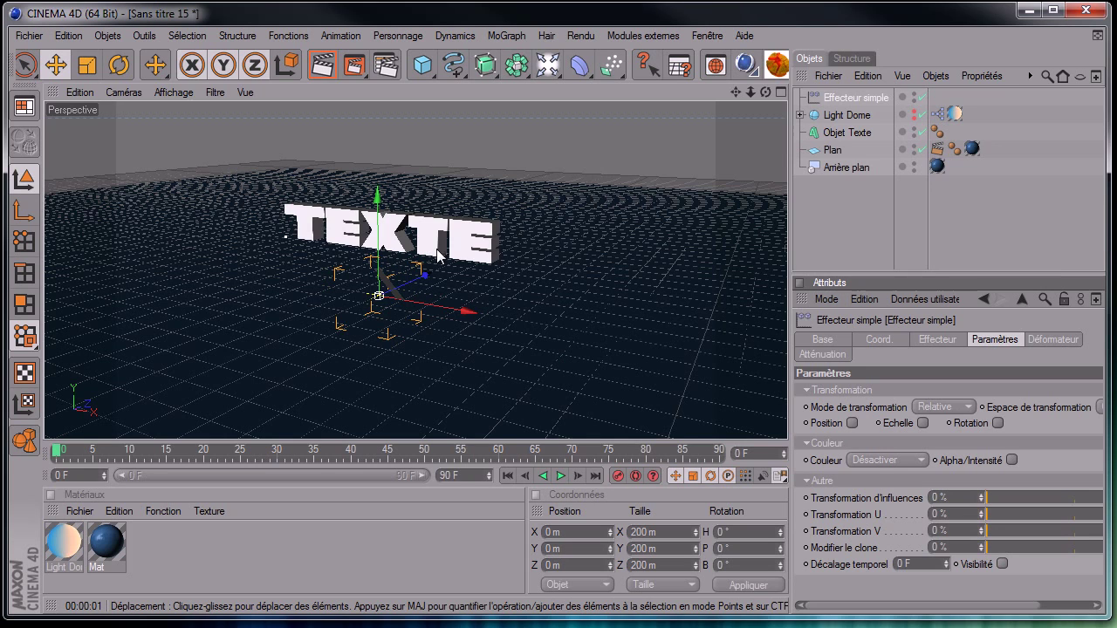
Step: Enable uniform scale on the simple effector and set the scale to -1
{"action": "left_click", "coordinate": [923, 422]}
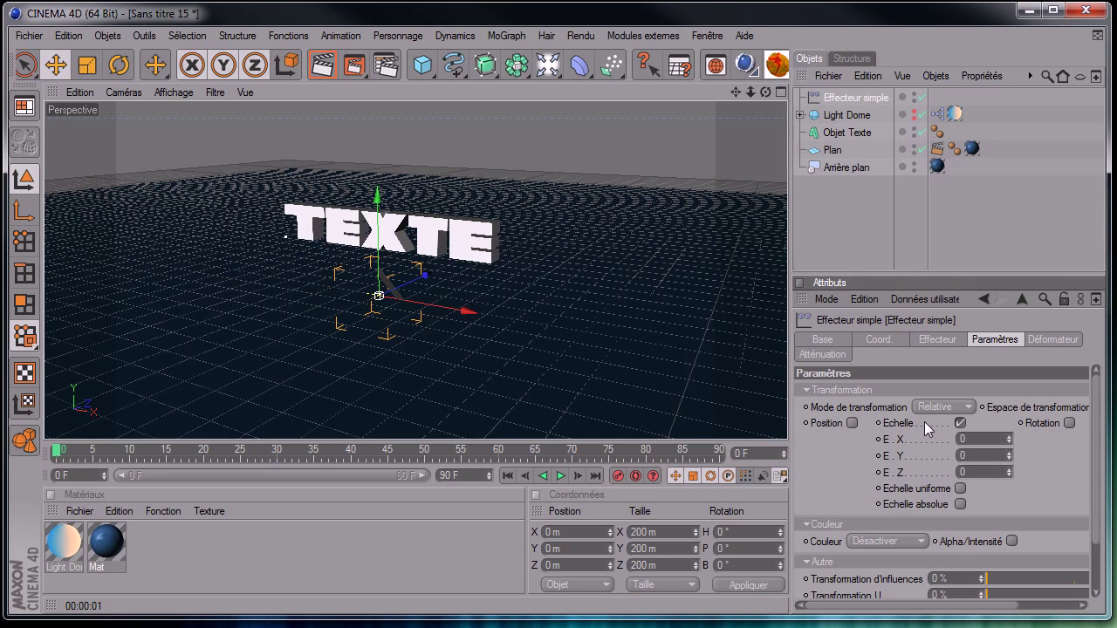
{"action": "left_click", "coordinate": [961, 490]}
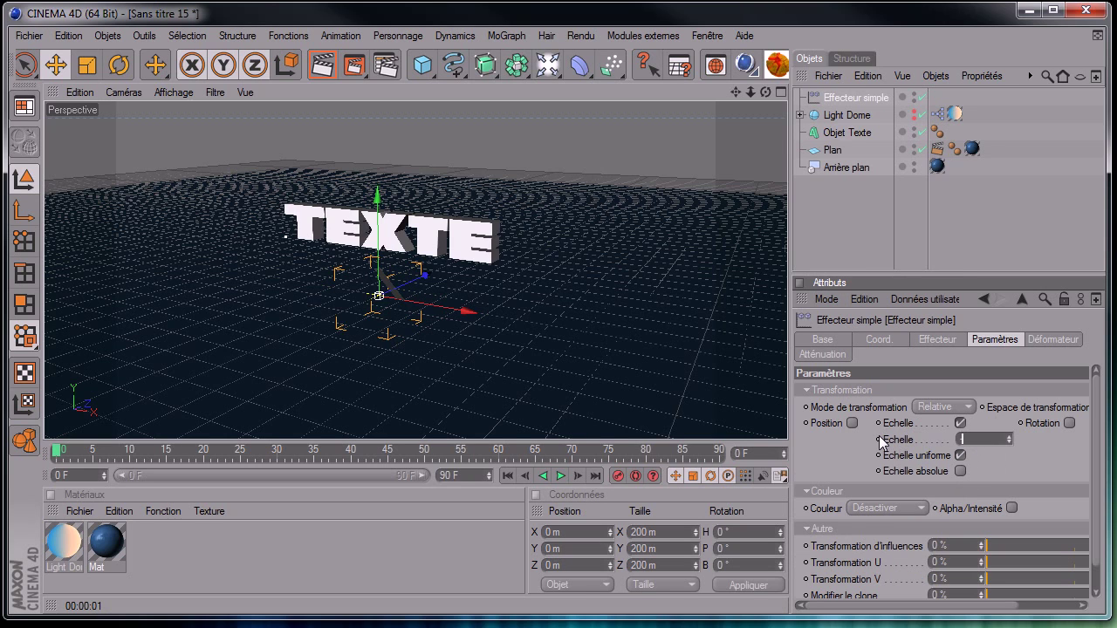
{"action": "left_click", "coordinate": [1032, 464]}
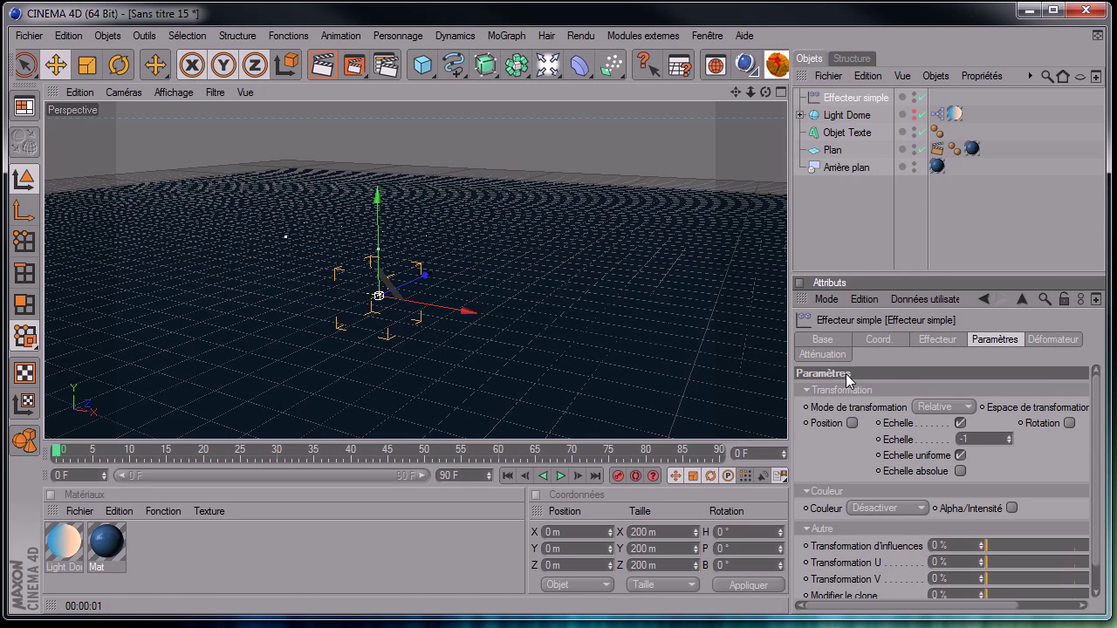
Step: Set the simple effector's falloff shape to Boîte
{"action": "left_click", "coordinate": [825, 354]}
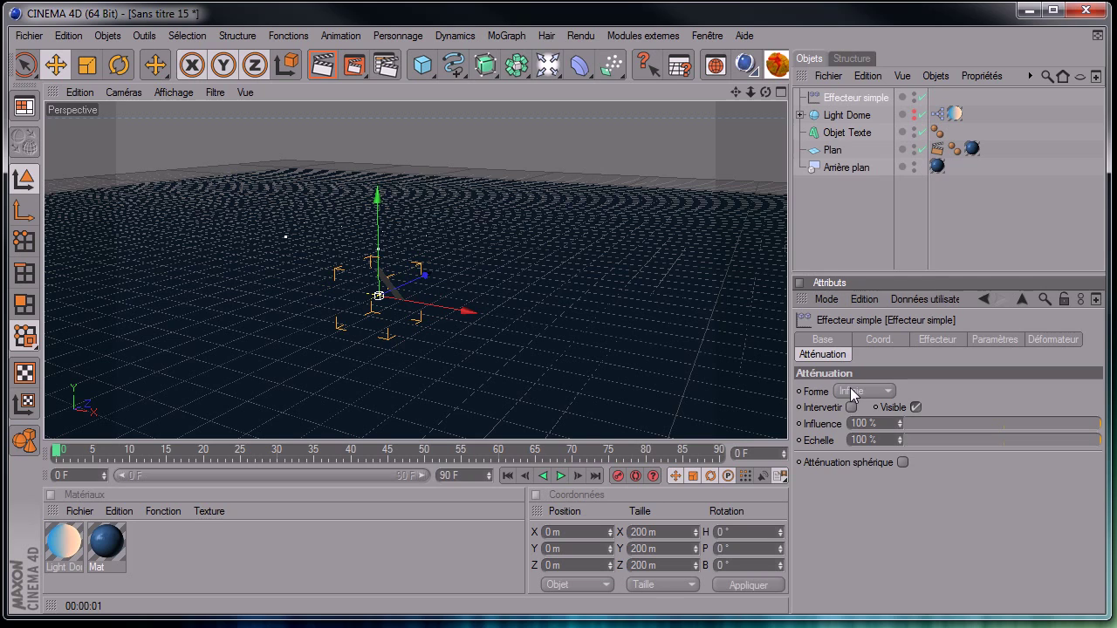
{"action": "left_click", "coordinate": [864, 392]}
{"action": "left_click", "coordinate": [861, 427]}
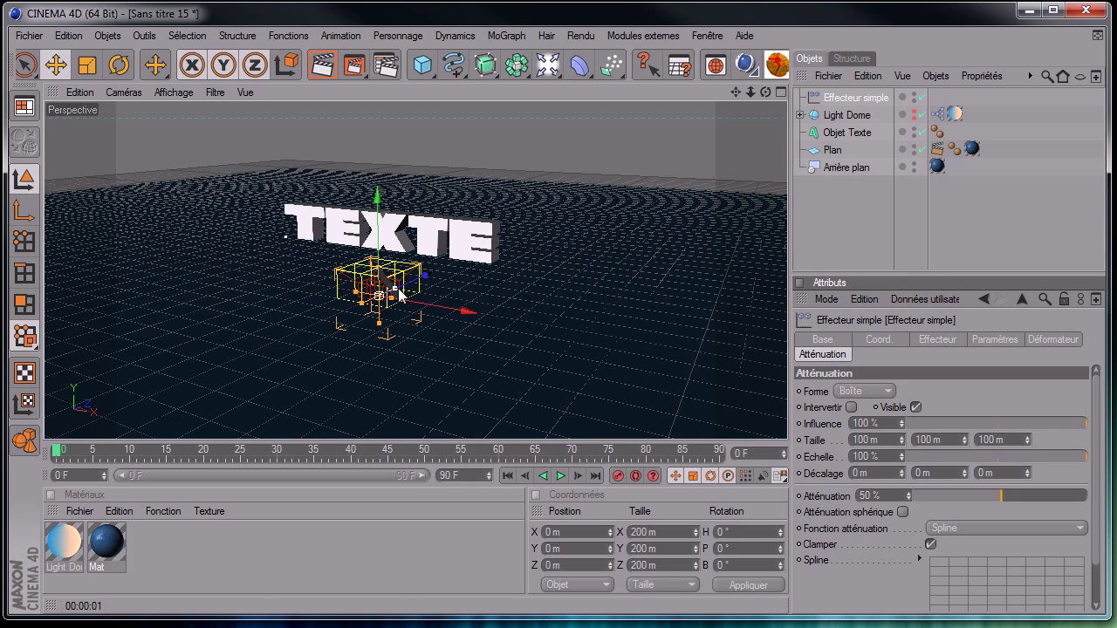
Step: Enclose the whole text in the falloff box, sized about 1150 × 357 × 375 m and positioned at about 194 m Y, 139 m Z
{"action": "left_click_drag", "start_coordinate": [406, 309], "coordinate": [389, 276]}
{"action": "left_click_drag", "start_coordinate": [382, 200], "coordinate": [377, 142]}
{"action": "left_click_drag", "start_coordinate": [426, 225], "coordinate": [486, 208]}
{"action": "left_click_drag", "start_coordinate": [789, 445], "coordinate": [408, 225]}
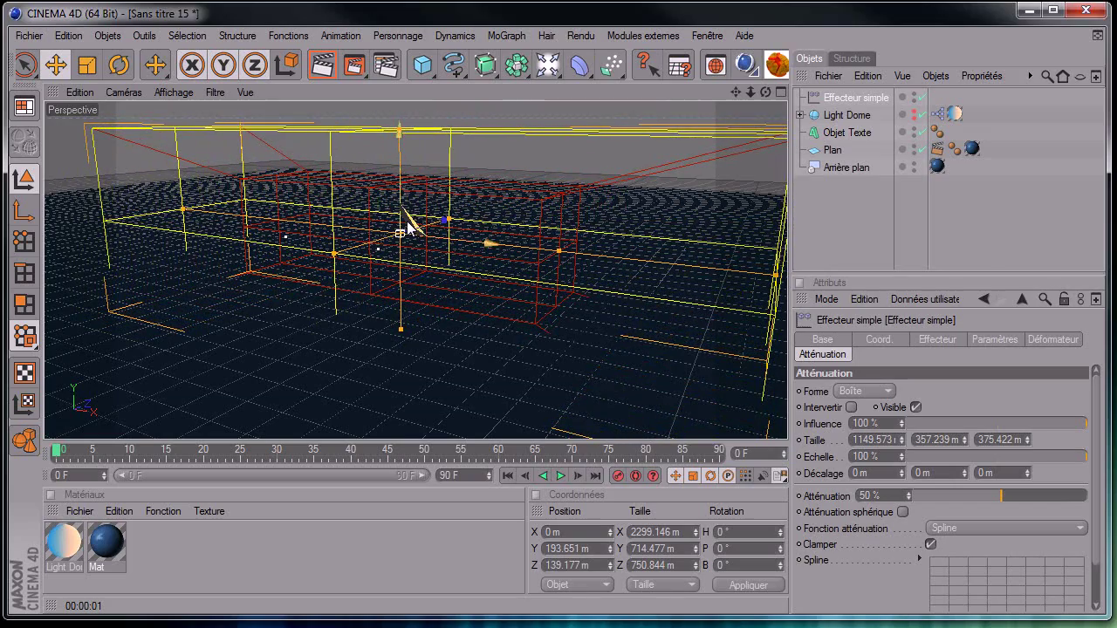
Step: Add a MoGraph delay effector (Effecteur Délai) linked to the text object
{"action": "left_click", "coordinate": [857, 136]}
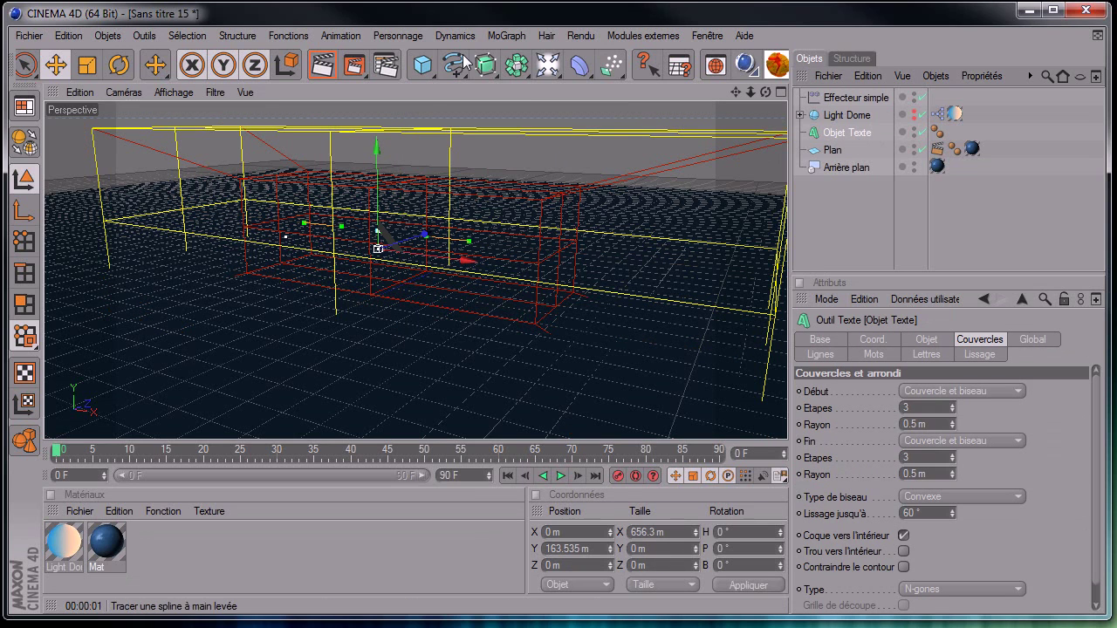
{"action": "left_click", "coordinate": [499, 36]}
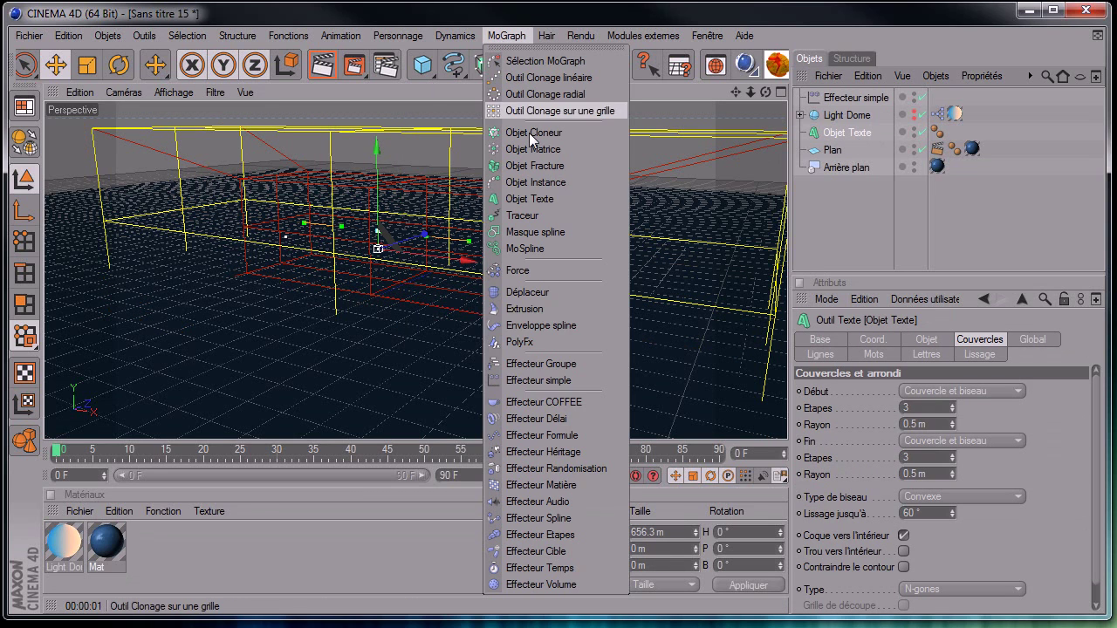
{"action": "left_click", "coordinate": [536, 421]}
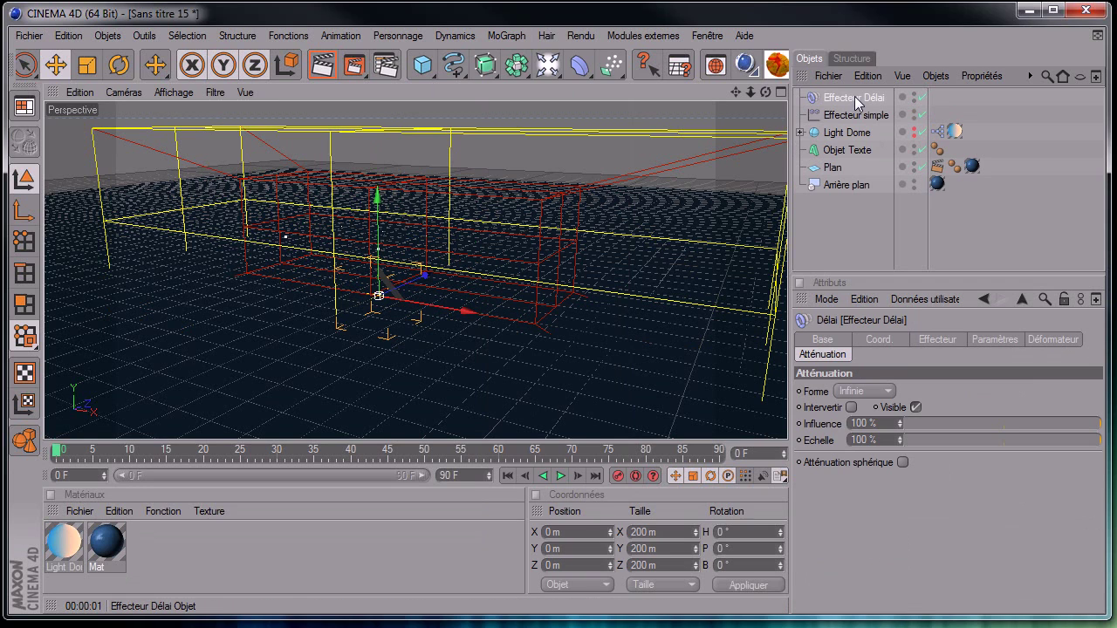
Step: Set the delay effector's mode to Elasticité and its intensity to 67%
{"action": "left_click", "coordinate": [1004, 338]}
{"action": "left_click", "coordinate": [940, 340]}
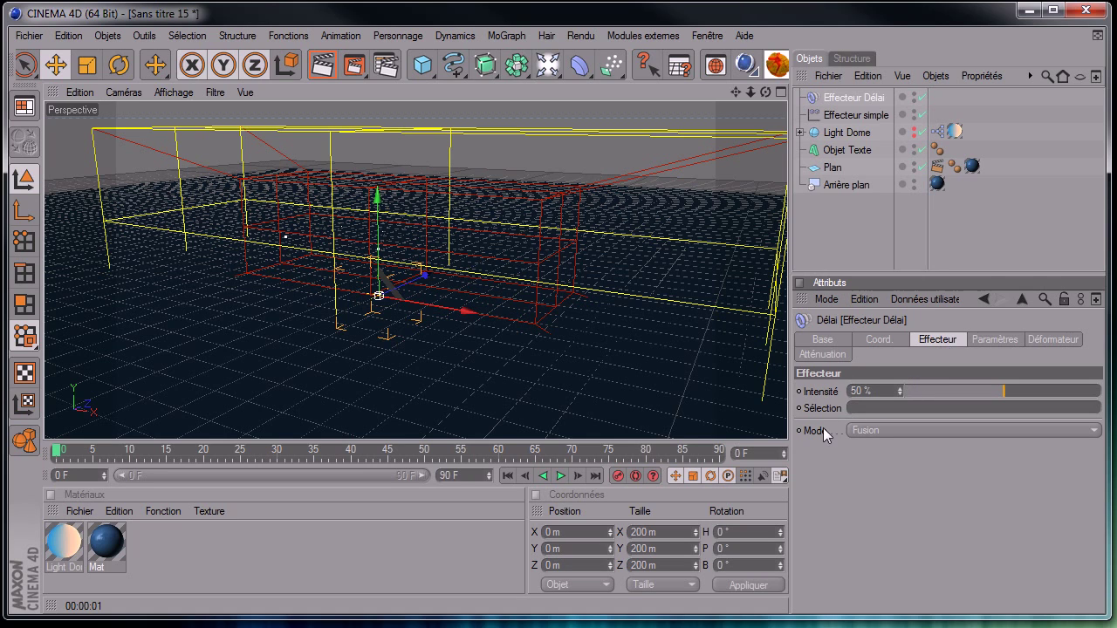
{"action": "left_click", "coordinate": [898, 428]}
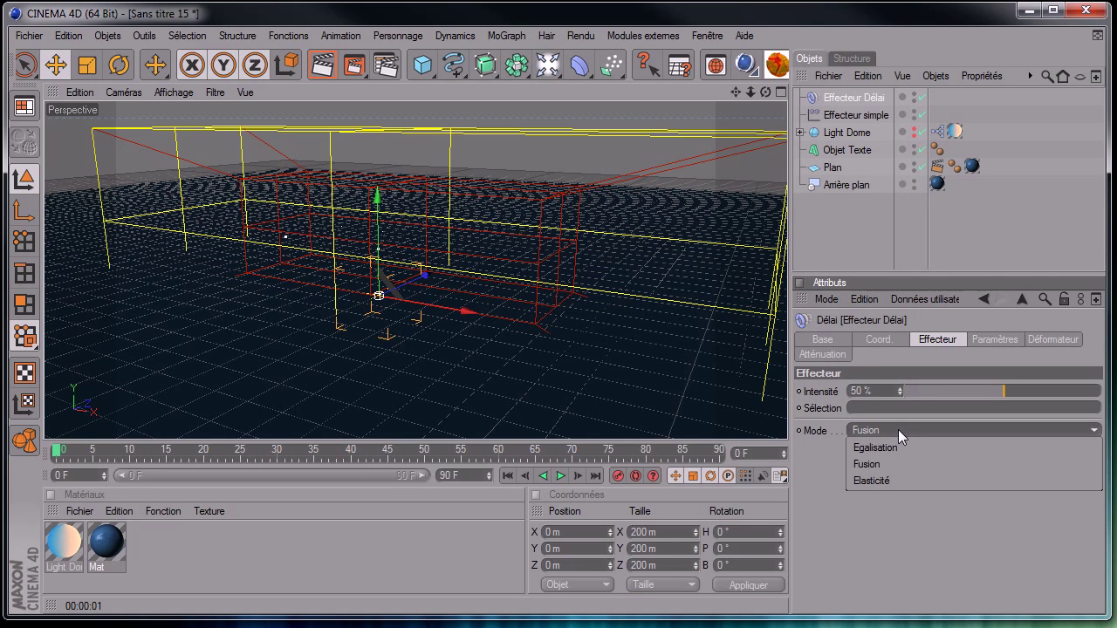
{"action": "left_click", "coordinate": [886, 480]}
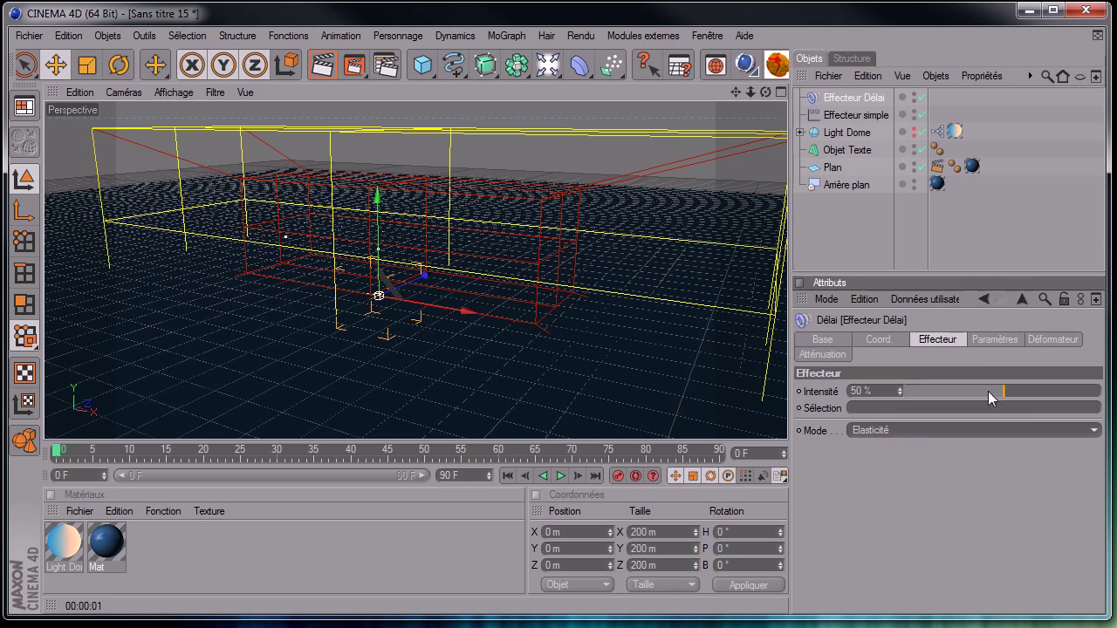
{"action": "left_click", "coordinate": [1036, 392]}
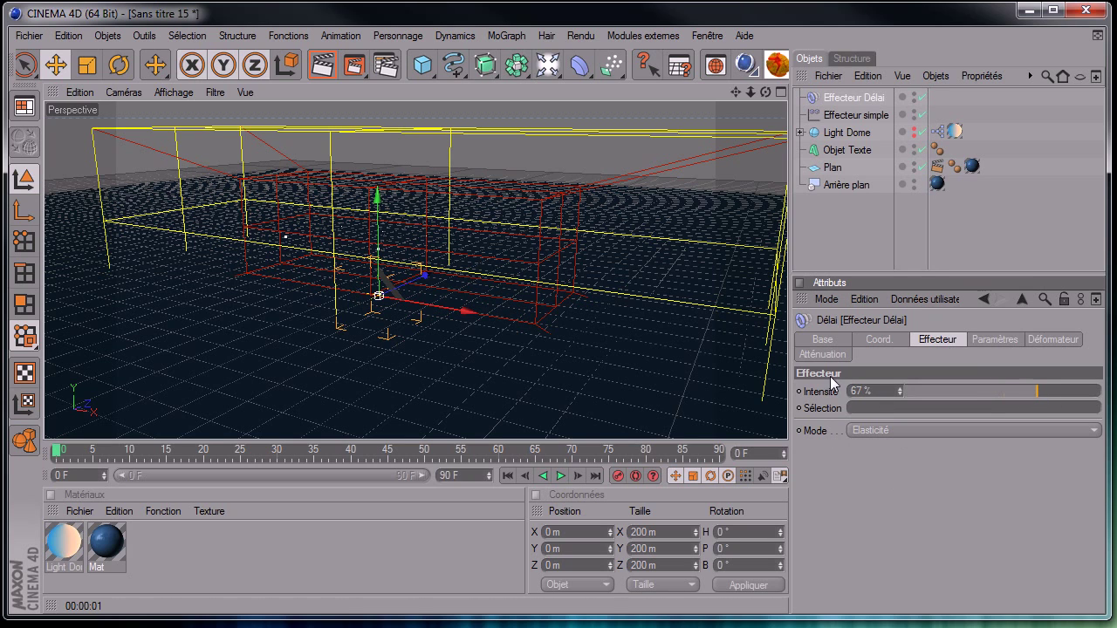
Step: Record a keyframe for the simple effector at frame 5
{"action": "left_click", "coordinate": [833, 117]}
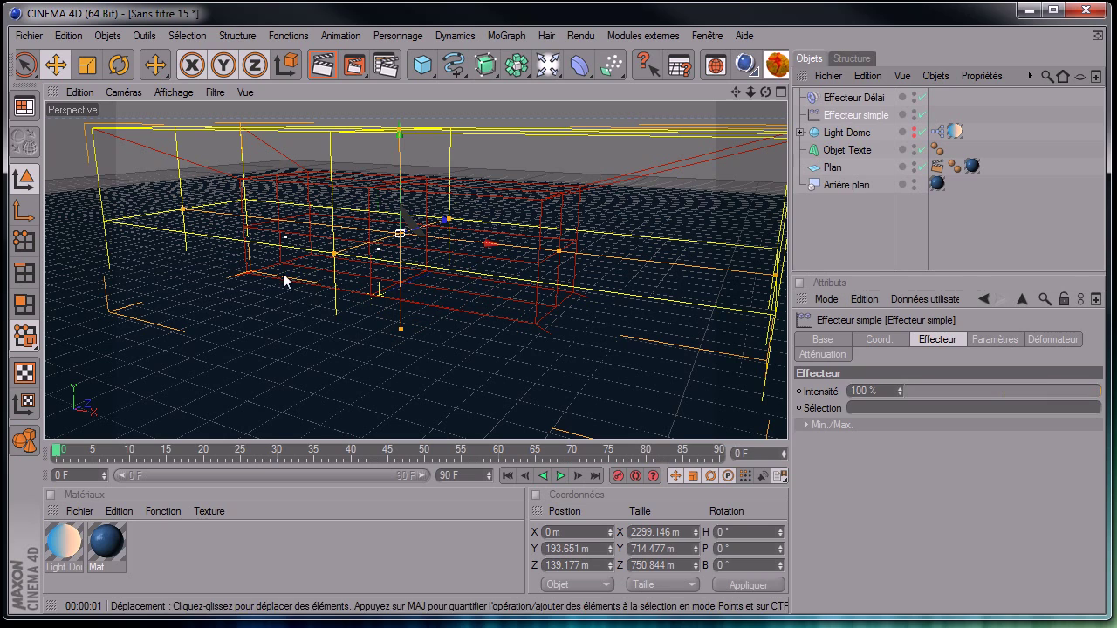
{"action": "left_click", "coordinate": [93, 454]}
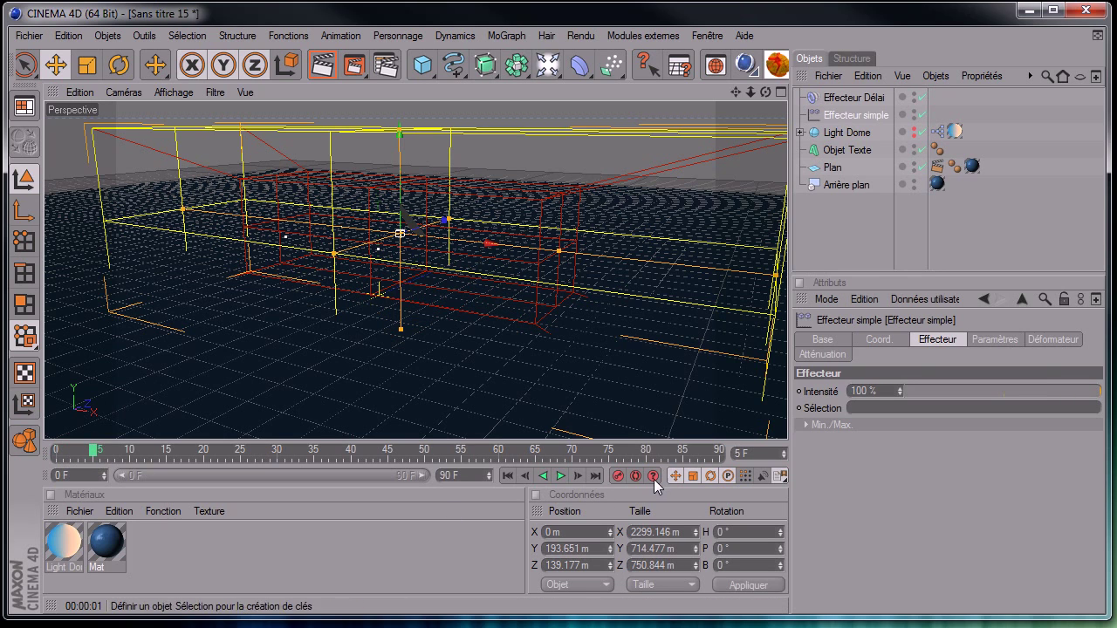
{"action": "left_click", "coordinate": [617, 476]}
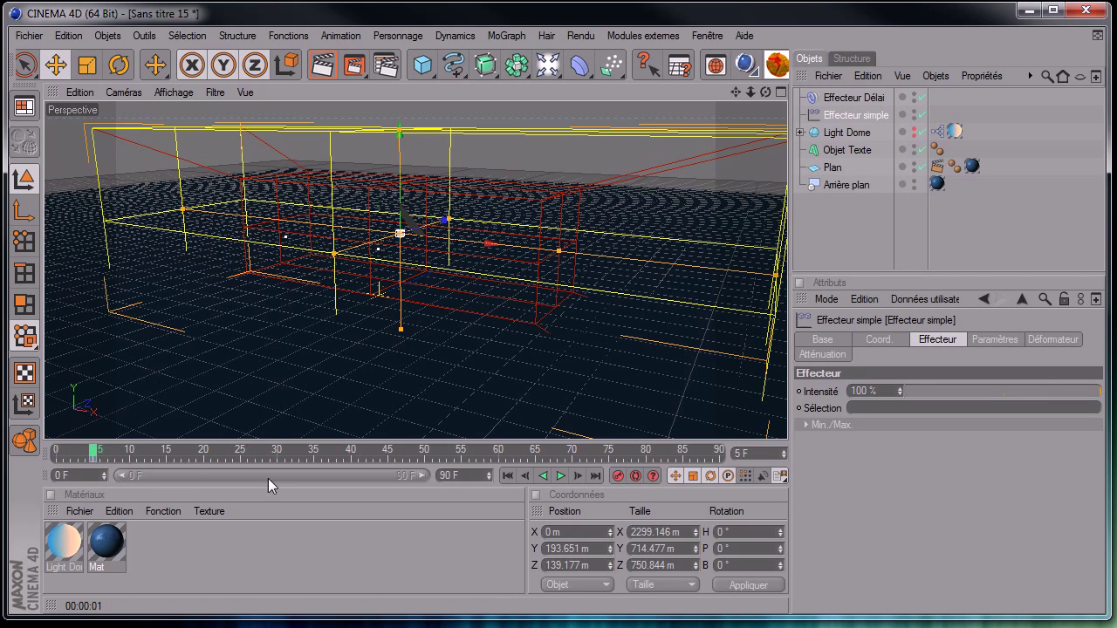
Step: At frame 20, move the simple effector back to about 970 m on Z, behind the text, and record a keyframe
{"action": "left_click", "coordinate": [201, 452]}
{"action": "left_click_drag", "start_coordinate": [437, 229], "coordinate": [750, 463]}
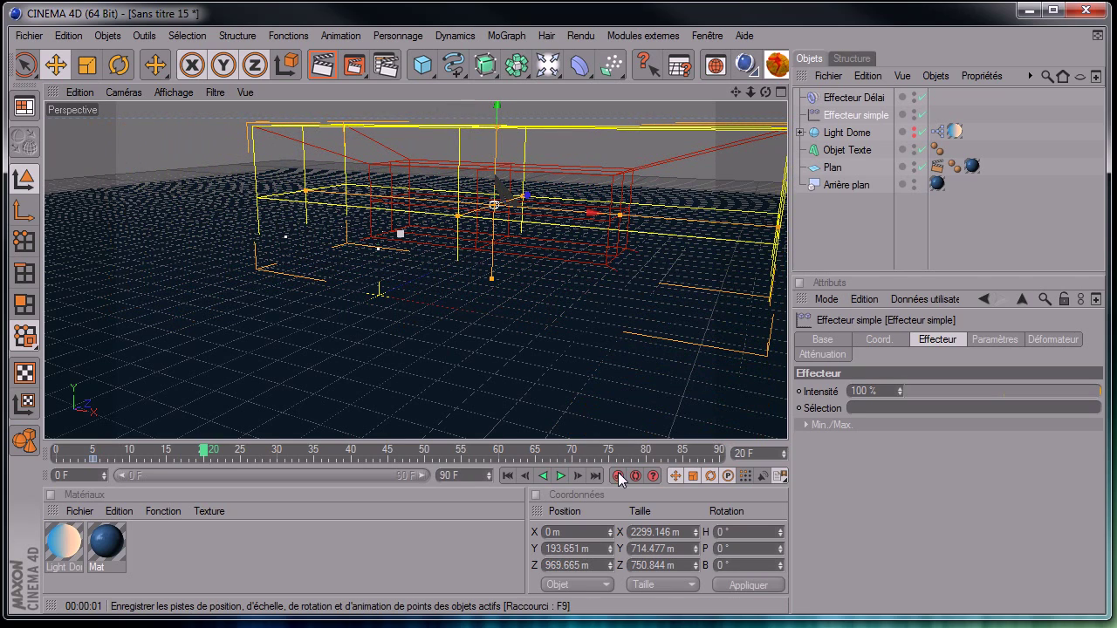
{"action": "left_click", "coordinate": [619, 477]}
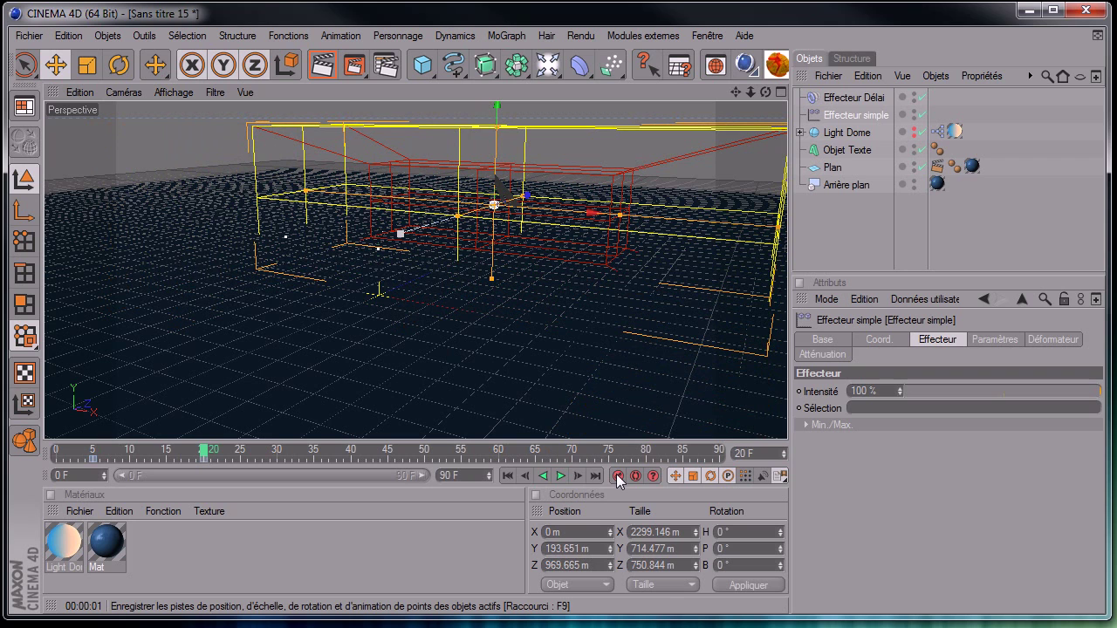
Step: Play the animation from the first frame several times to check how the text appears
{"action": "left_click", "coordinate": [506, 476]}
{"action": "left_click", "coordinate": [561, 480]}
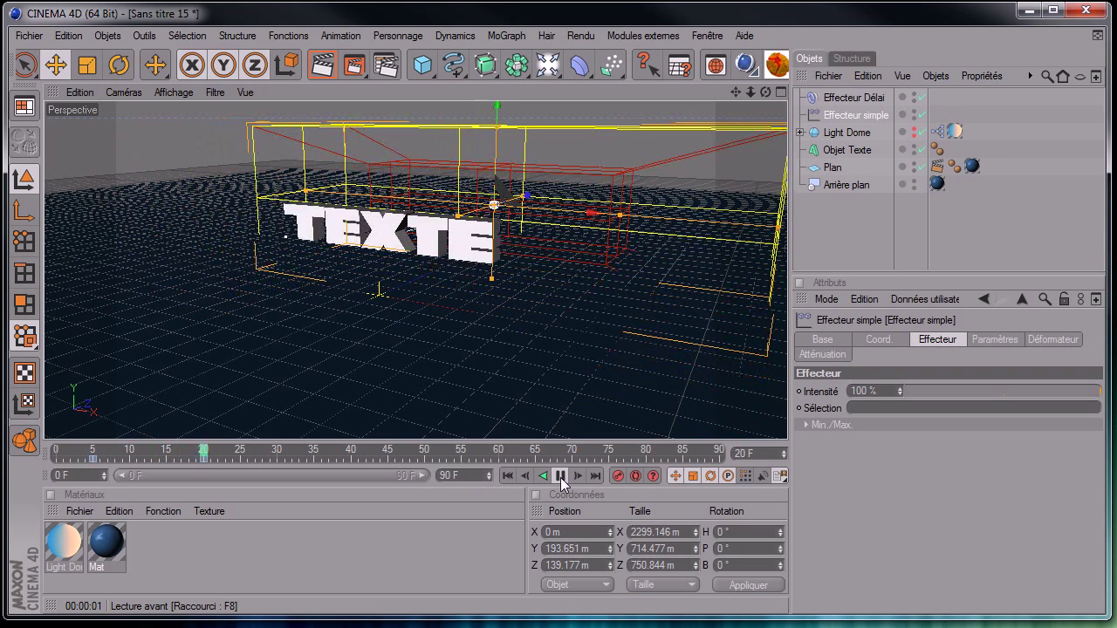
{"action": "left_click", "coordinate": [560, 477]}
{"action": "left_click", "coordinate": [506, 476]}
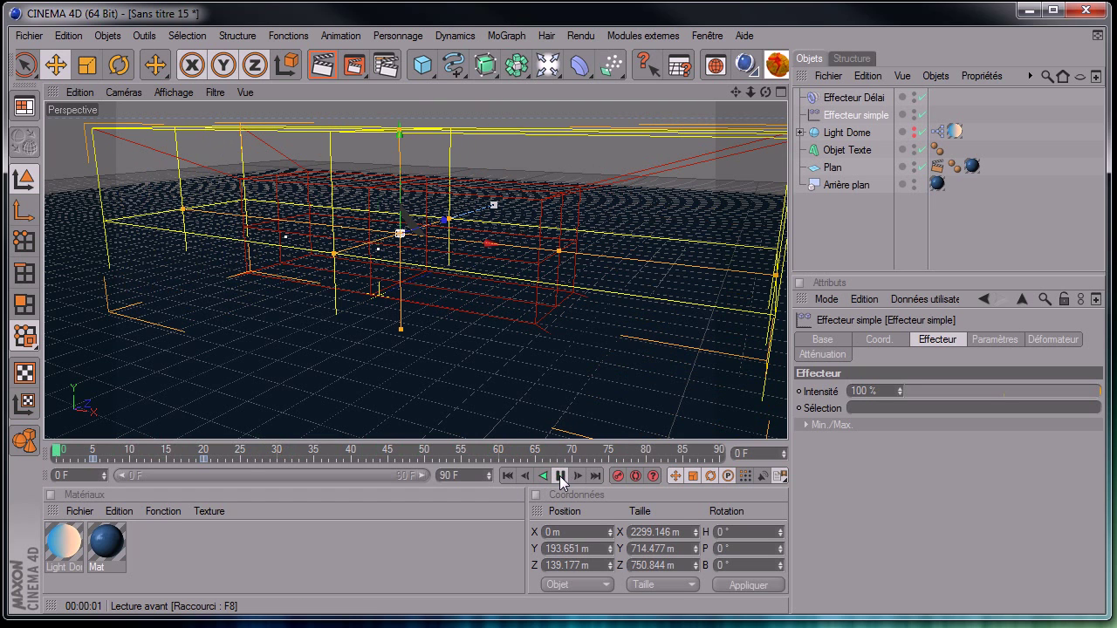
{"action": "left_click", "coordinate": [560, 477]}
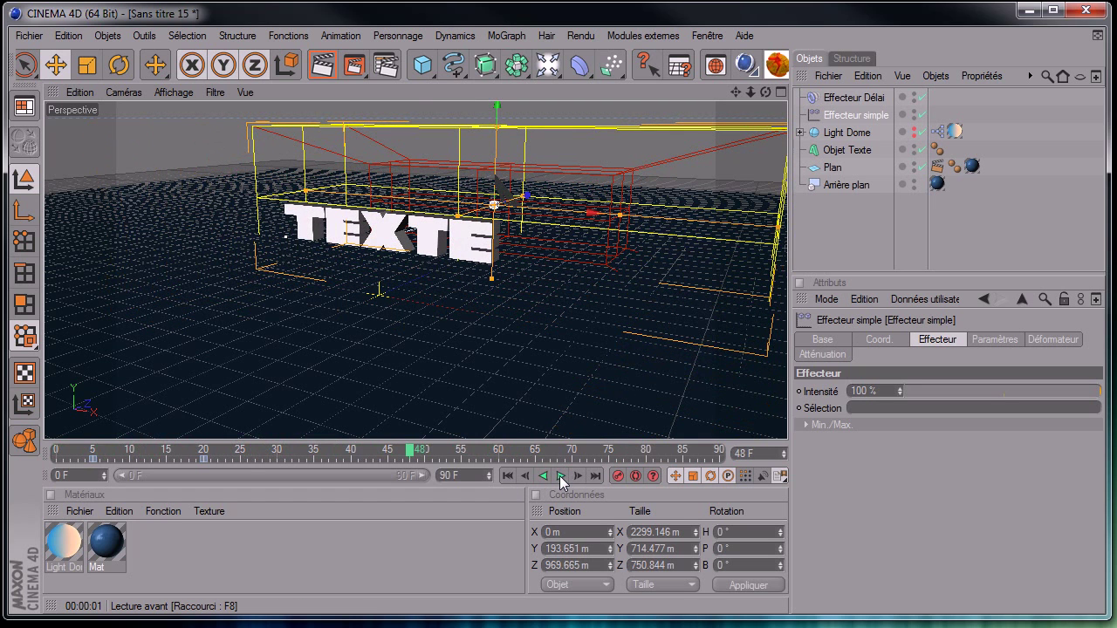
{"action": "left_click", "coordinate": [506, 476]}
{"action": "left_click", "coordinate": [561, 477]}
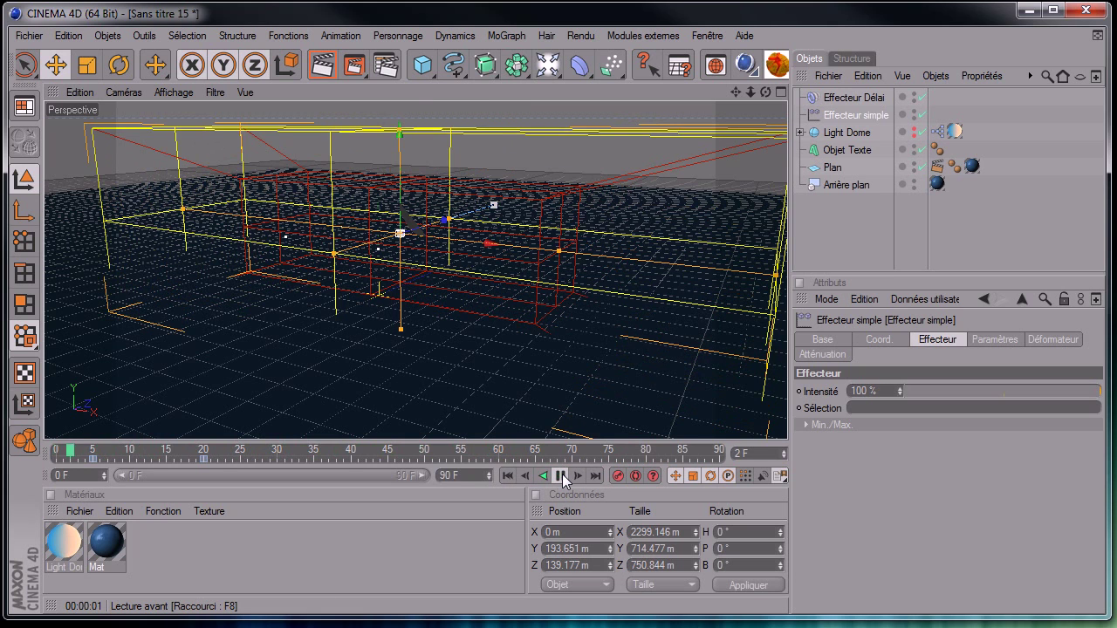
{"action": "left_click", "coordinate": [561, 477]}
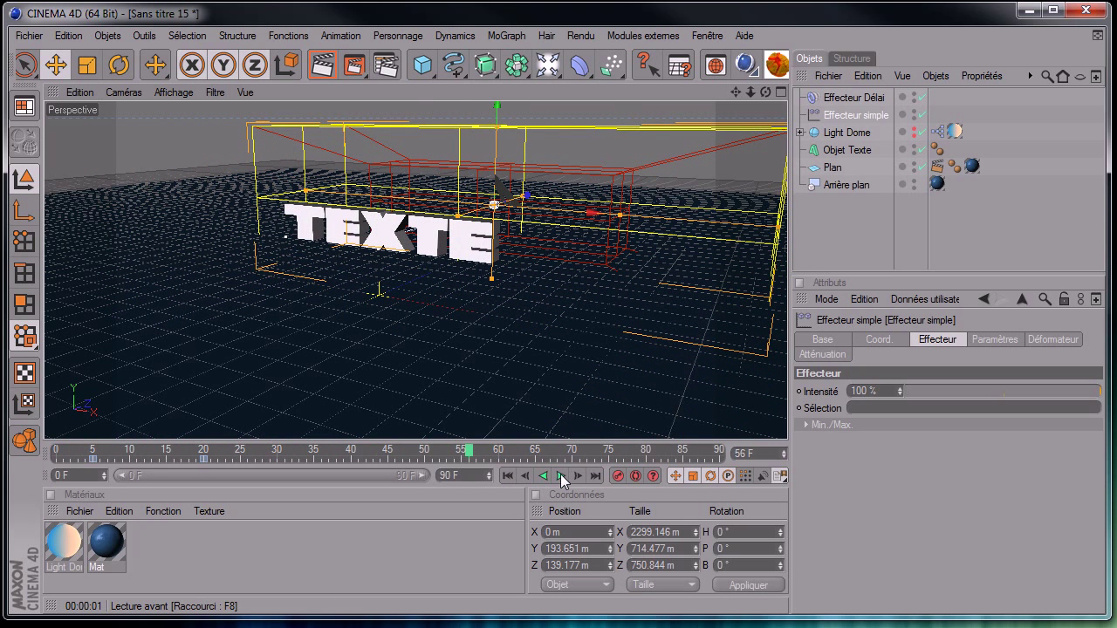
Step: Replay the text animation from a lower viewing angle and return to the first frame
{"action": "mouse_move", "coordinate": [766, 91]}
{"action": "left_mouse_down"}
{"action": "mouse_move", "coordinate": [788, 449]}
{"action": "mouse_move", "coordinate": [765, 96]}
{"action": "left_mouse_up"}
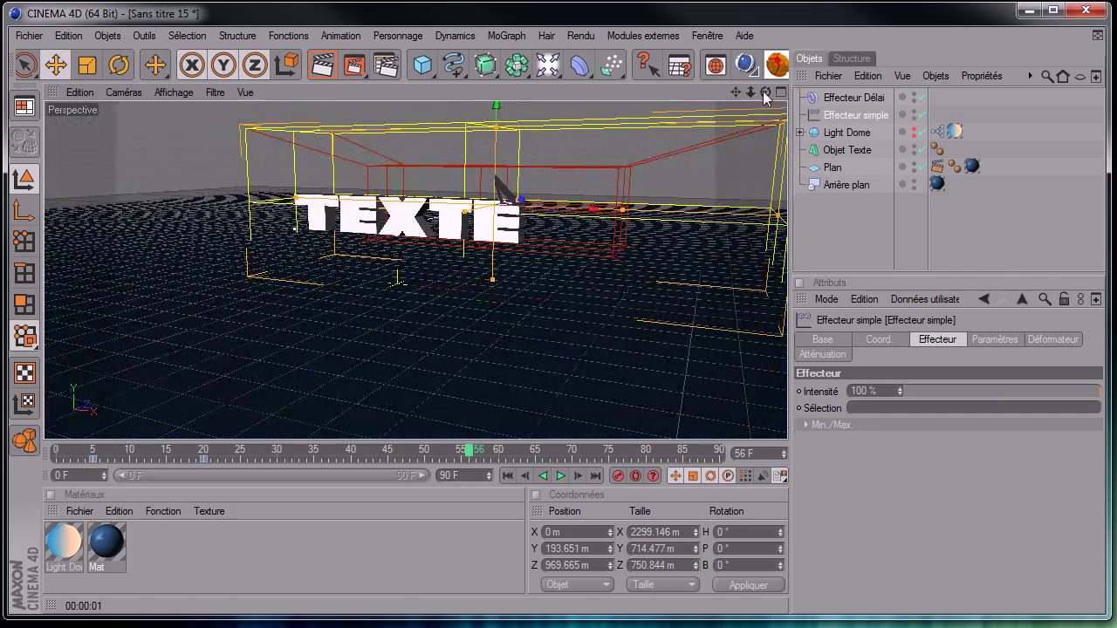
{"action": "left_click", "coordinate": [506, 476]}
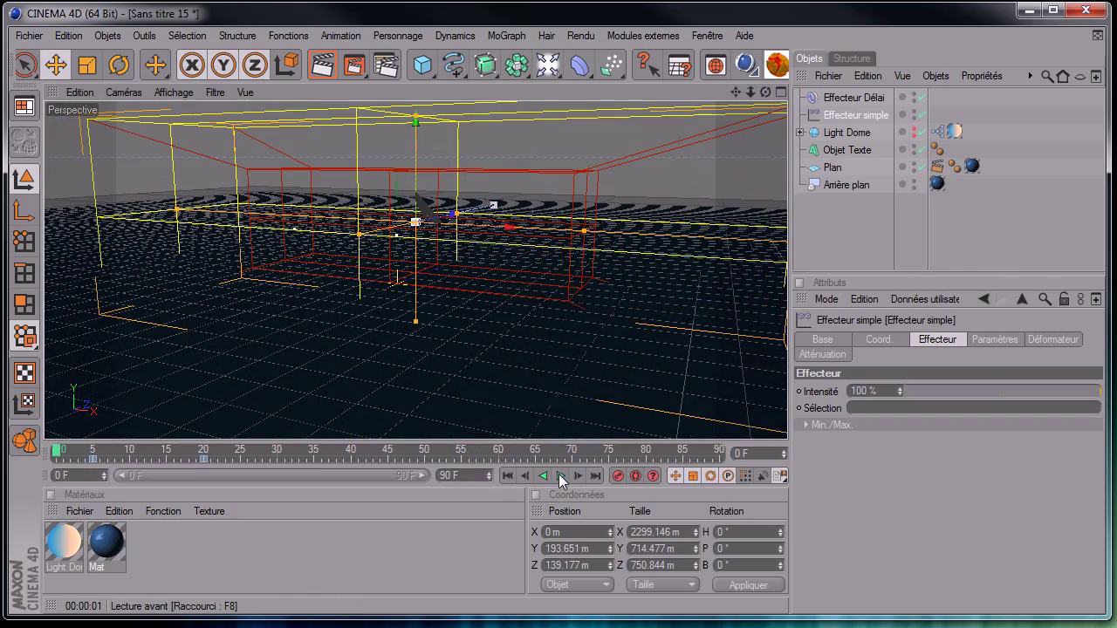
{"action": "left_click", "coordinate": [561, 476]}
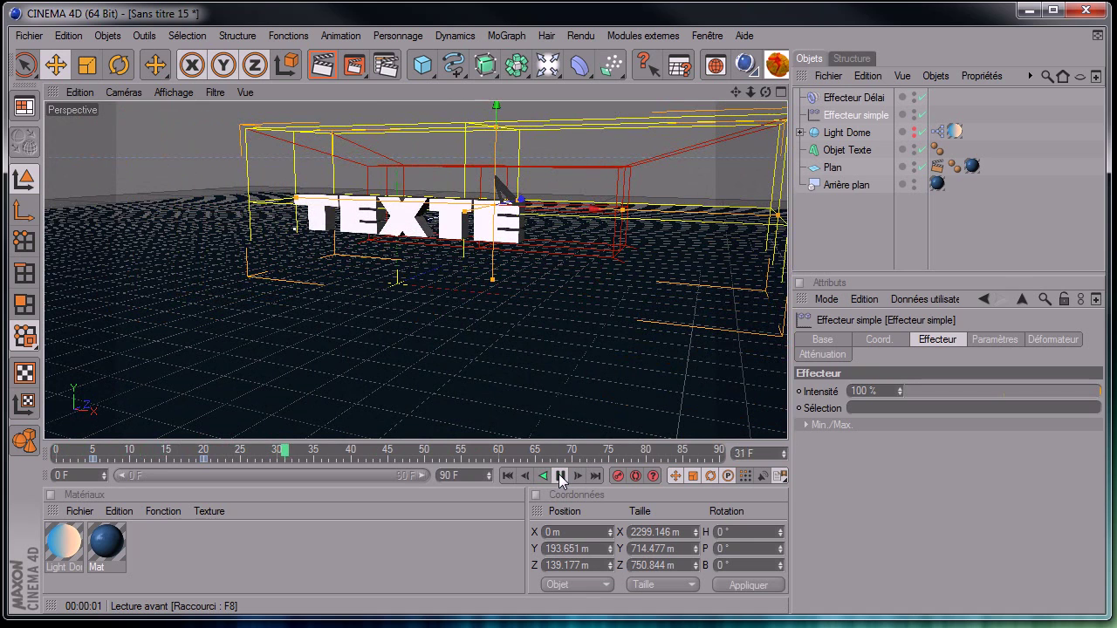
{"action": "left_click", "coordinate": [561, 477]}
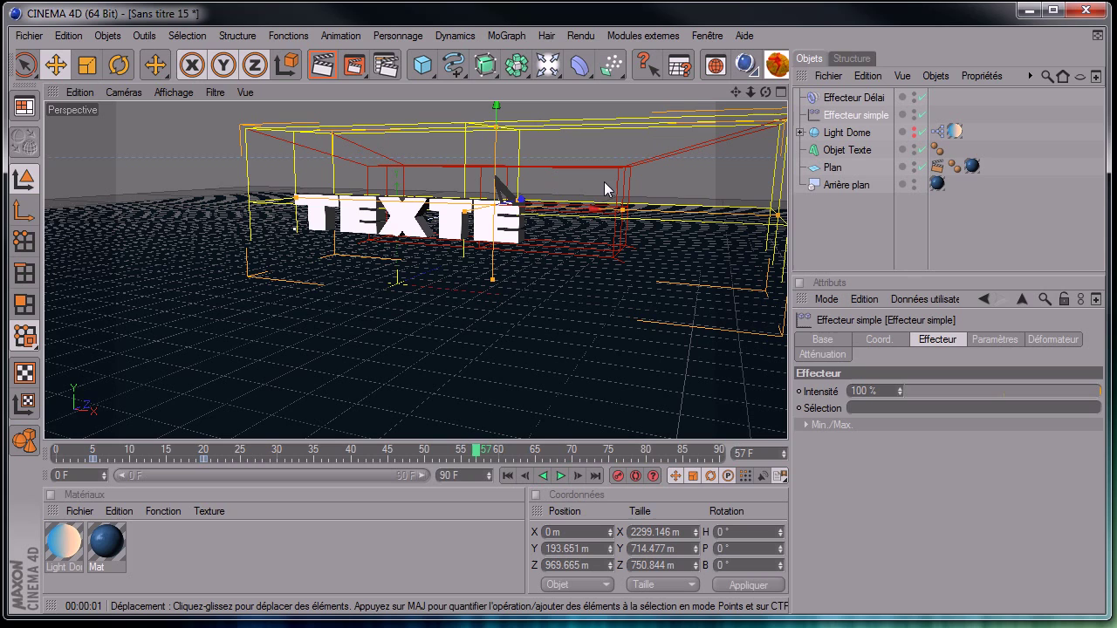
{"action": "left_click", "coordinate": [505, 477]}
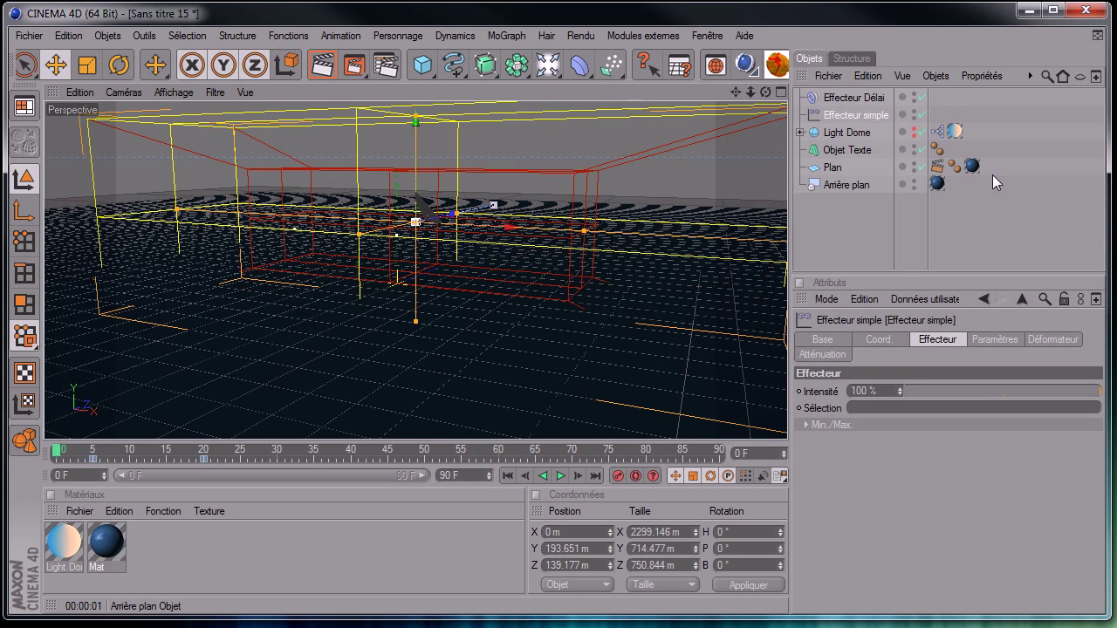